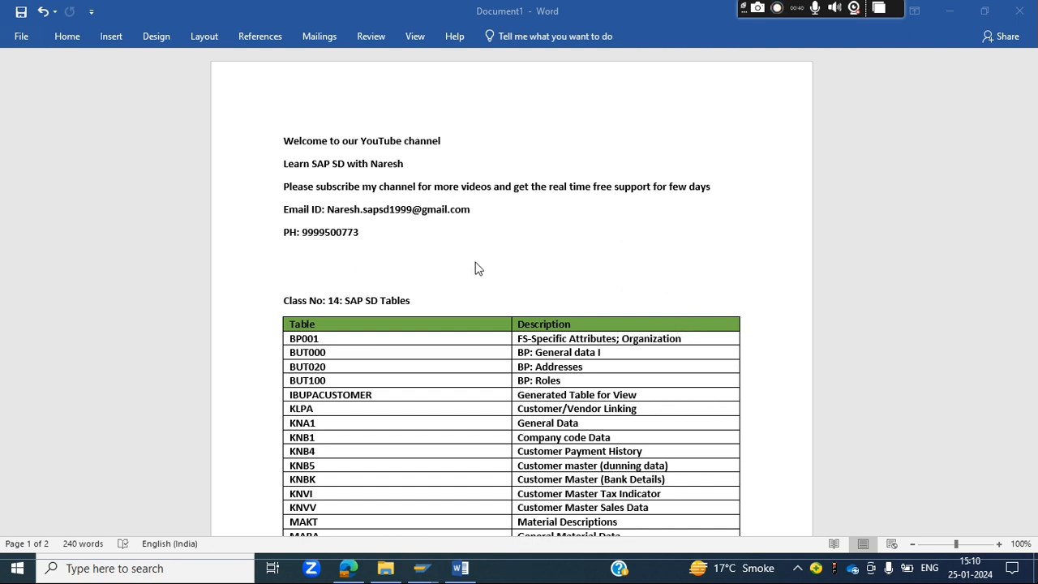
Step: Complete the SAP SD Tables heading with a colon and add the lines "SE16:" and "SE16N" between it and the table
{"action": "left_click", "coordinate": [413, 299]}
{"action": "key", "text": "Return"}
{"action": "key", "text": "Return"}
{"action": "type", "text": "SE16"}
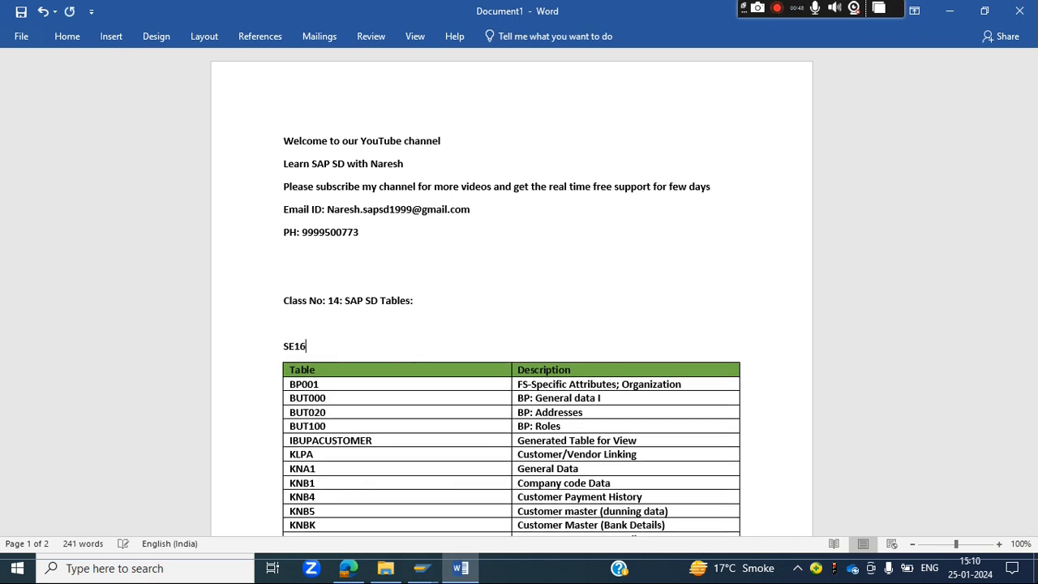
{"action": "type", "text": ":"}
{"action": "key", "text": "Return"}
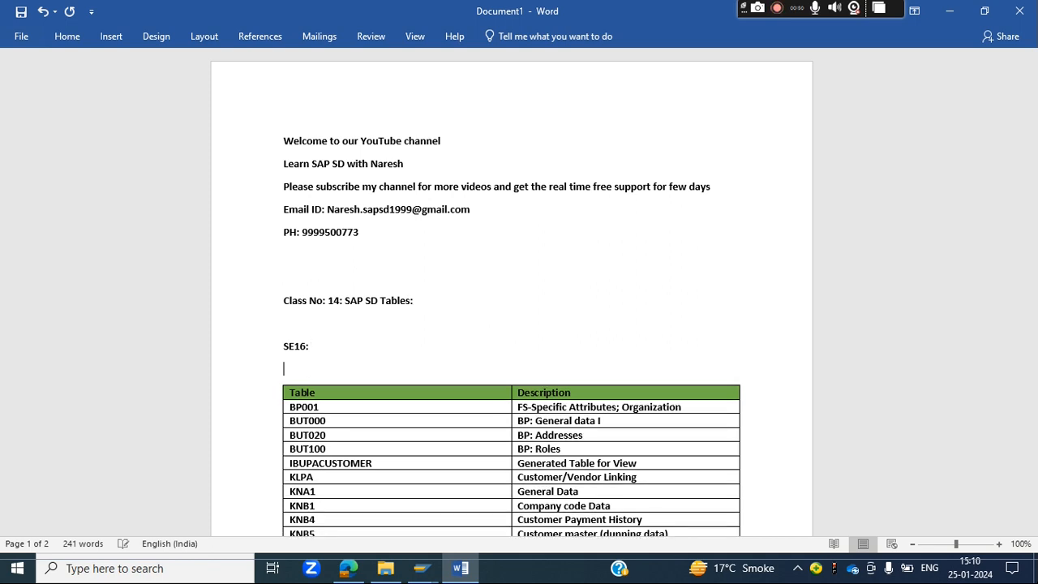
{"action": "type", "text": "SE16N"}
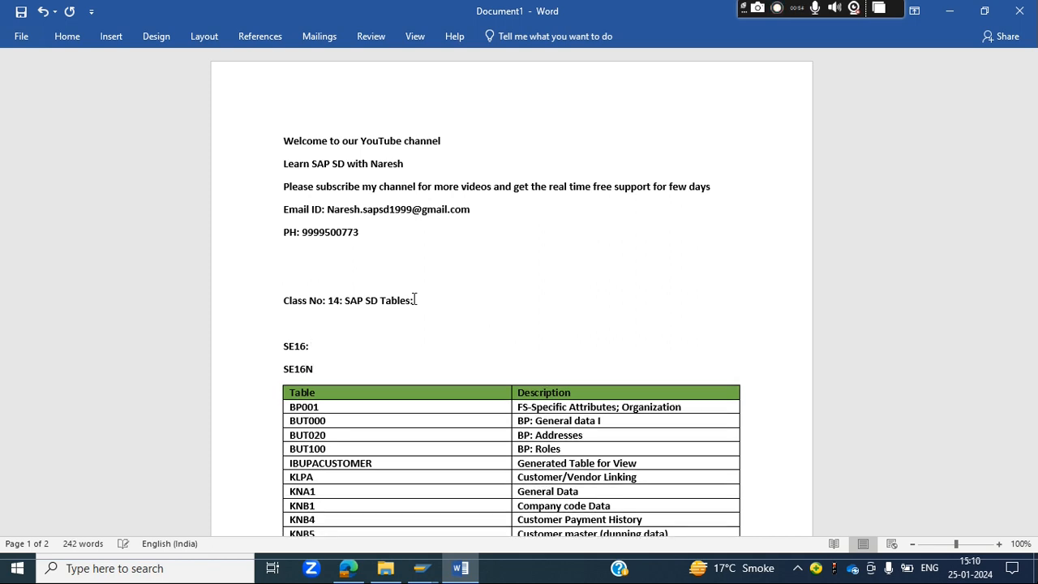
Step: Read through the SAP SD table names and descriptions, from customer and material tables to the sales order status tables
{"action": "left_click", "coordinate": [317, 373]}
{"action": "left_click_drag", "start_coordinate": [316, 345], "coordinate": [289, 342]}
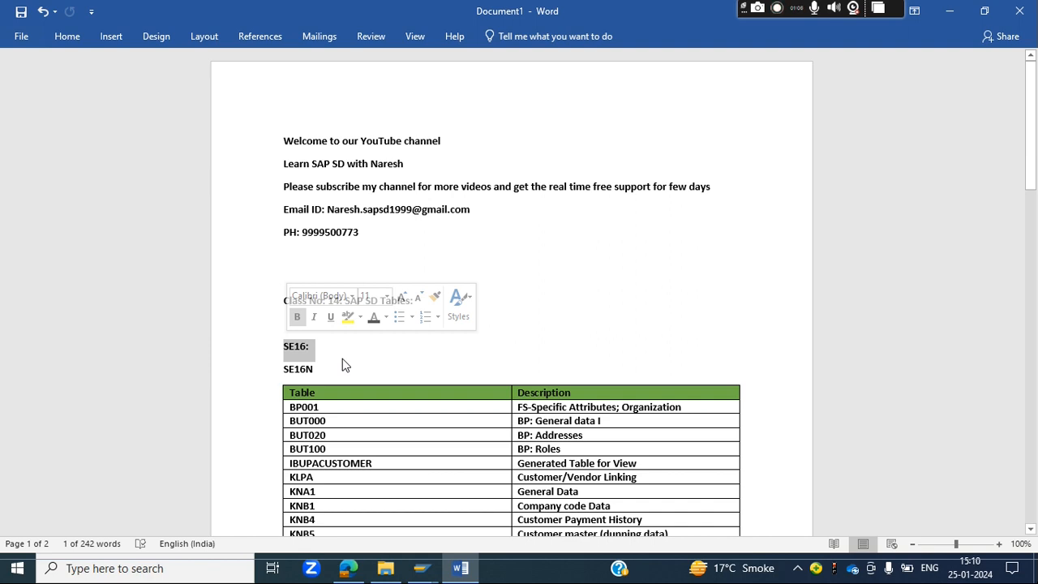
{"action": "scroll", "coordinate": [333, 365], "scroll_direction": "down", "scroll_amount": 2}
{"action": "scroll", "coordinate": [333, 365], "scroll_direction": "down", "scroll_amount": 1}
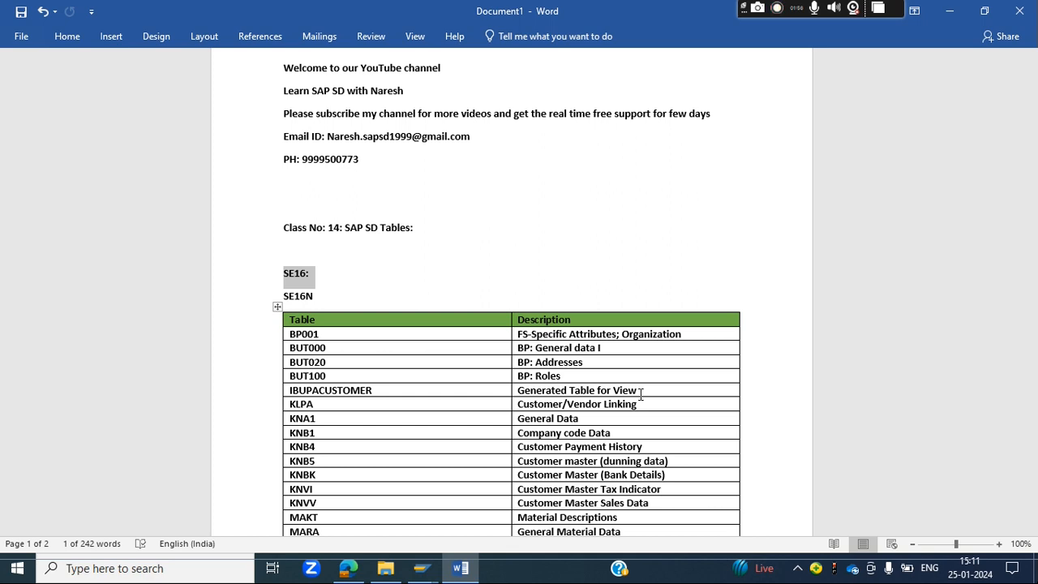
{"action": "left_click_drag", "start_coordinate": [640, 392], "coordinate": [517, 392]}
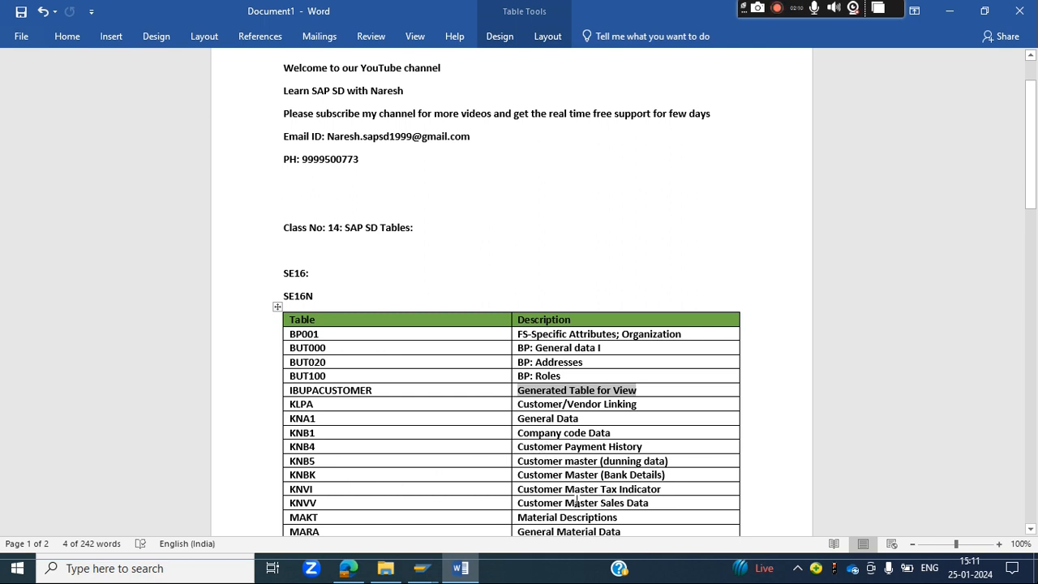
{"action": "left_click_drag", "start_coordinate": [1033, 532], "coordinate": [1032, 532]}
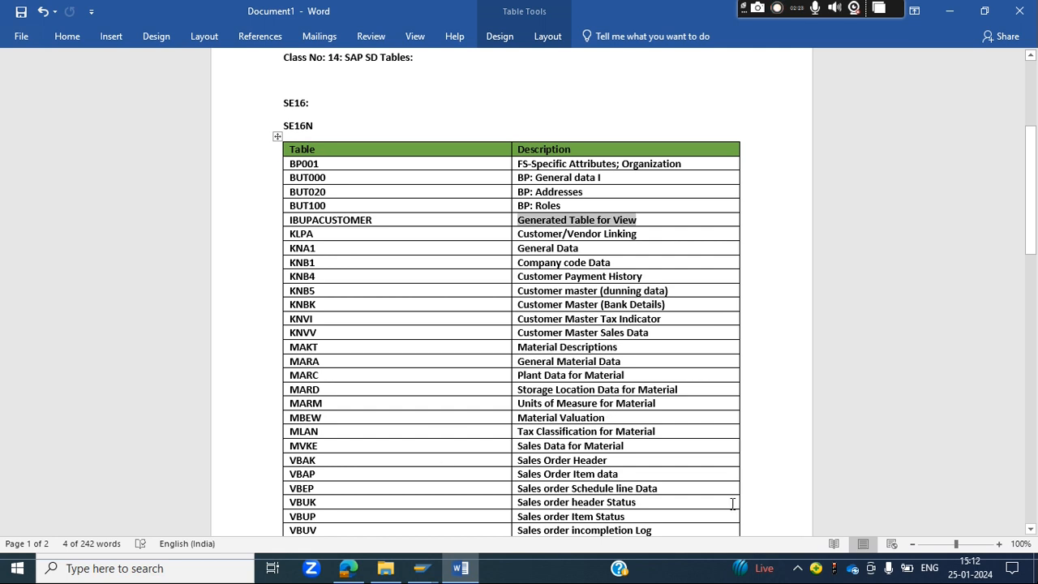
{"action": "left_click", "coordinate": [1030, 529]}
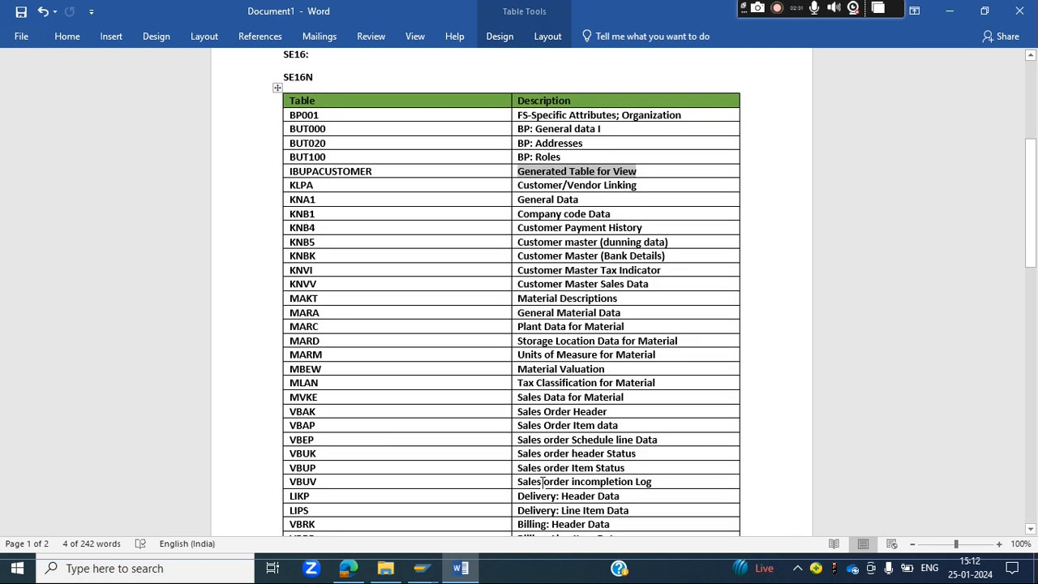
{"action": "left_click", "coordinate": [321, 413]}
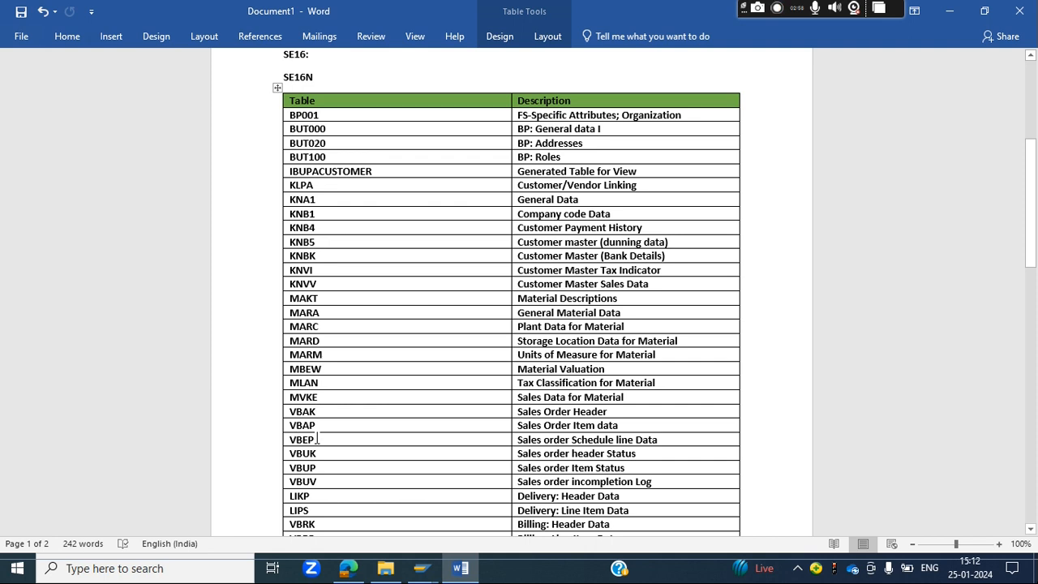
{"action": "left_click_drag", "start_coordinate": [318, 438], "coordinate": [289, 438]}
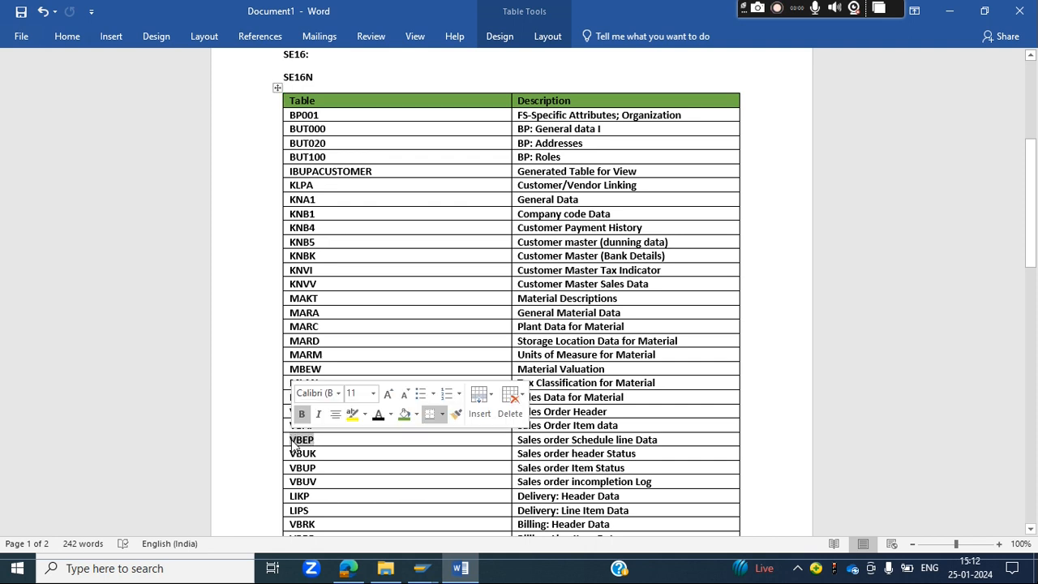
{"action": "left_click", "coordinate": [347, 455]}
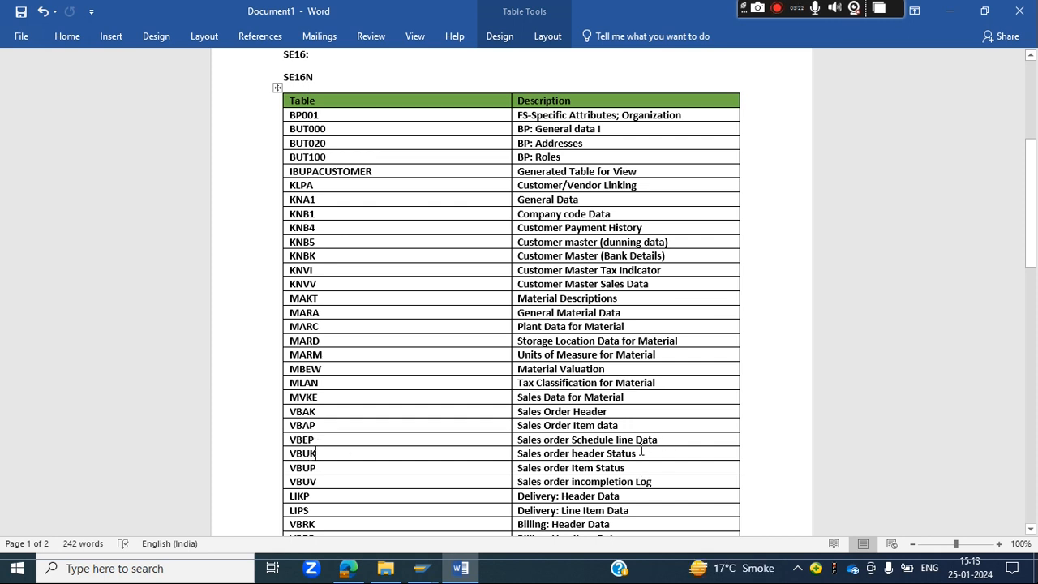
{"action": "left_click_drag", "start_coordinate": [640, 451], "coordinate": [591, 448]}
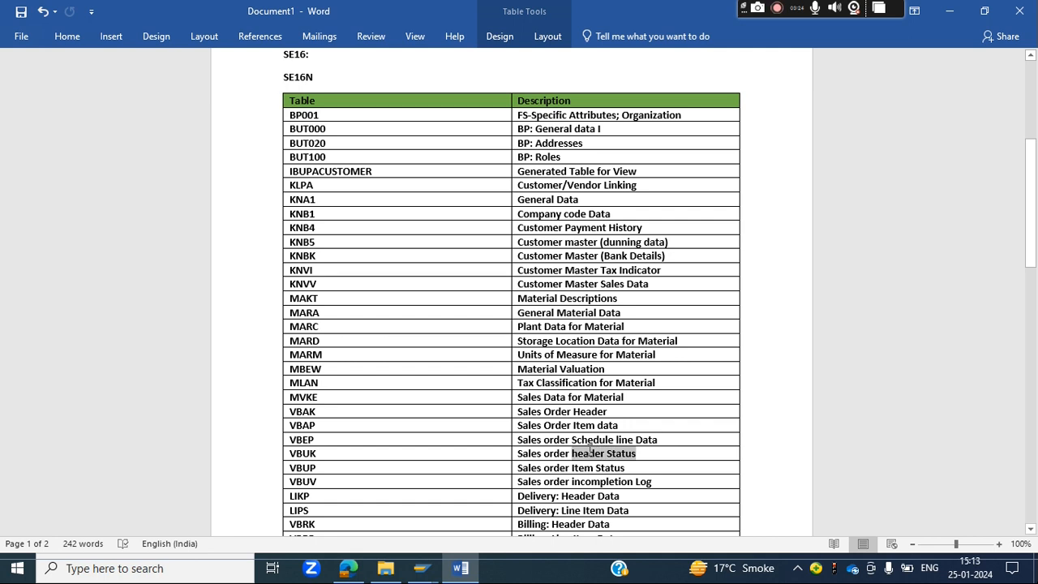
{"action": "left_click", "coordinate": [629, 468]}
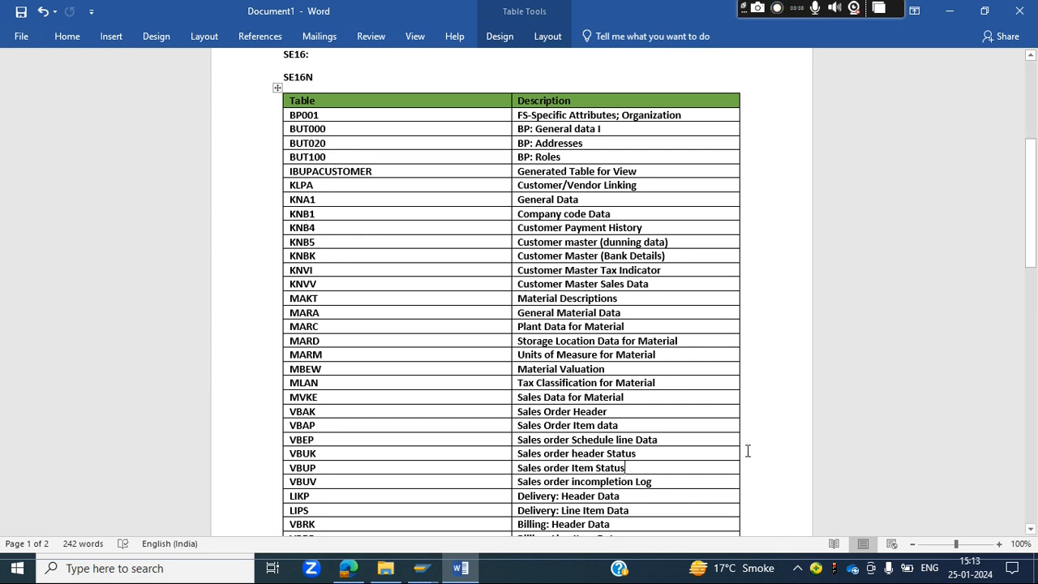
Step: Below the table, add a "Sales Order:" line with a sample order number and a "Line Item:" heading
{"action": "scroll", "coordinate": [746, 452], "scroll_direction": "down", "scroll_amount": 10}
{"action": "scroll", "coordinate": [748, 477], "scroll_direction": "down", "scroll_amount": 4}
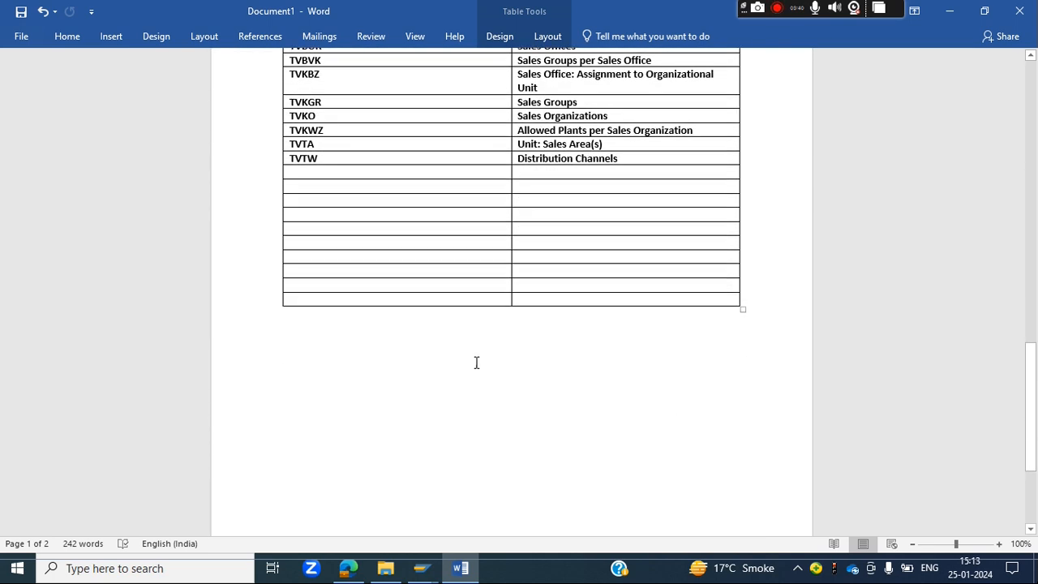
{"action": "left_click", "coordinate": [322, 354]}
{"action": "key", "text": "Return"}
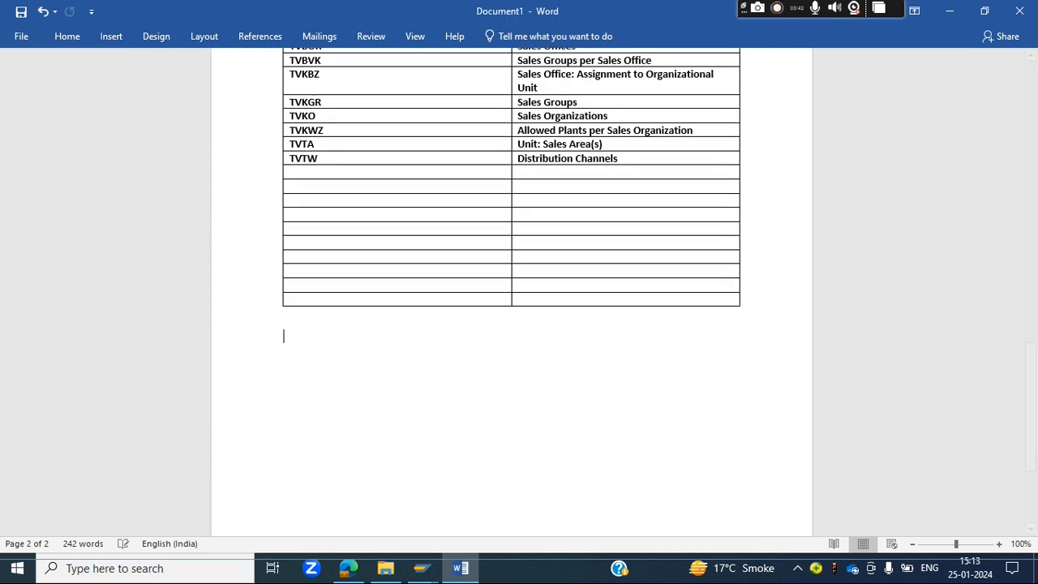
{"action": "type", "text": "Sales Order"}
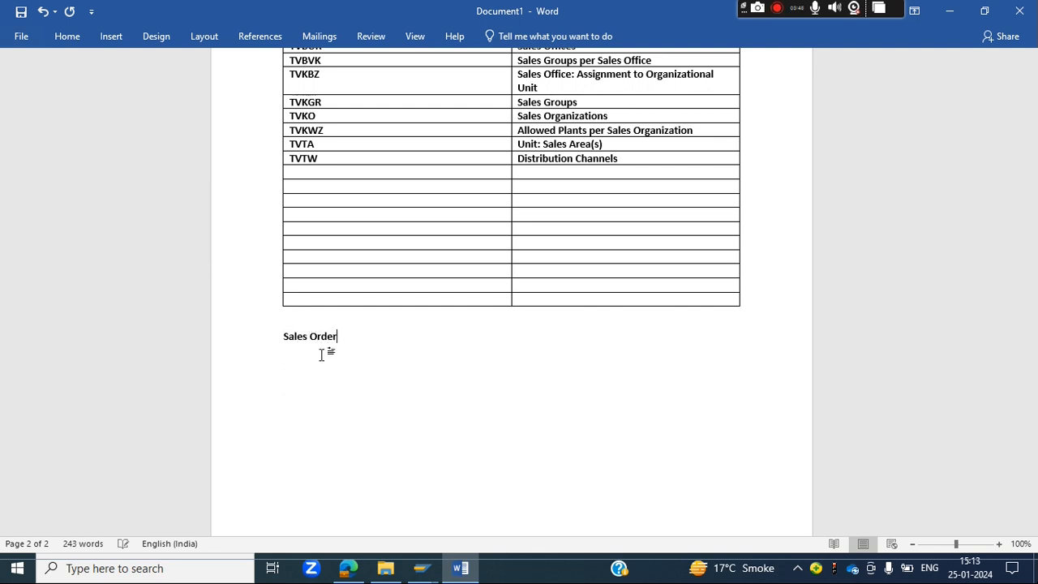
{"action": "type", "text": ": 1235  Li"}
{"action": "type", "text": "ne Item:"}
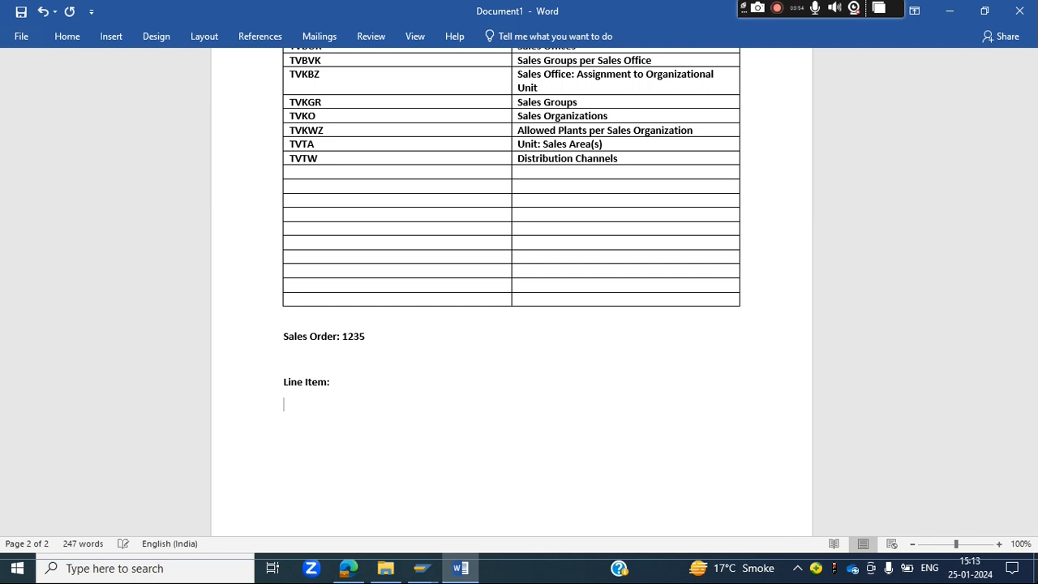
Step: List the line items 10: ABC, 20: JKL, 30: OIP and 40: XYZ under the Line Item heading
{"action": "key", "text": "Return"}
{"action": "type", "text": "20"}
{"action": "key", "text": "Return"}
{"action": "type", "text": "3"}
{"action": "type", "text": "4"}
{"action": "type", "text": " A"}
{"action": "type", "text": "BC"}
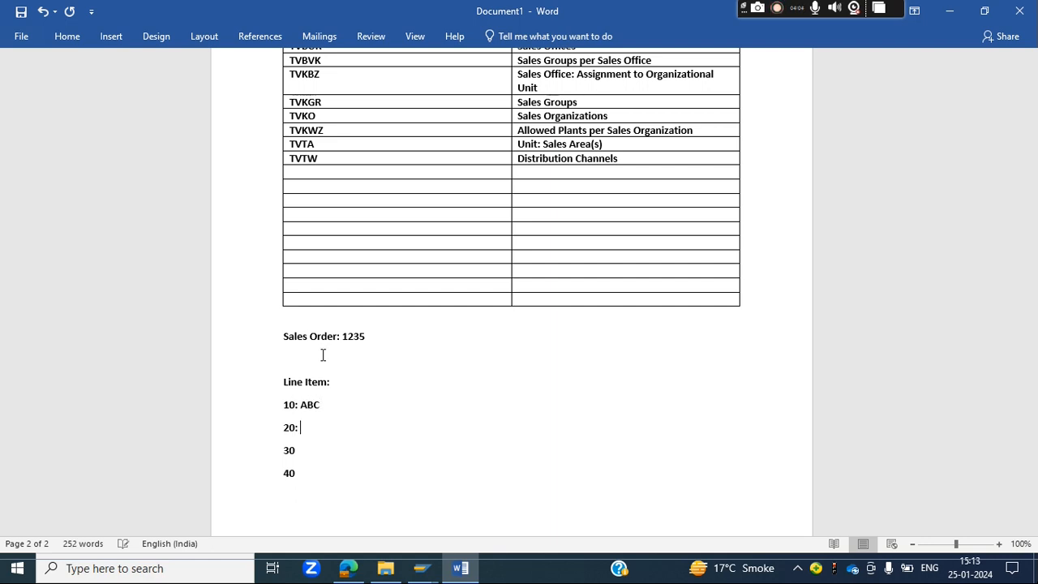
{"action": "type", "text": " JKL"}
{"action": "type", "text": " OIP"}
{"action": "key", "text": "Down"}
{"action": "type", "text": ":"}
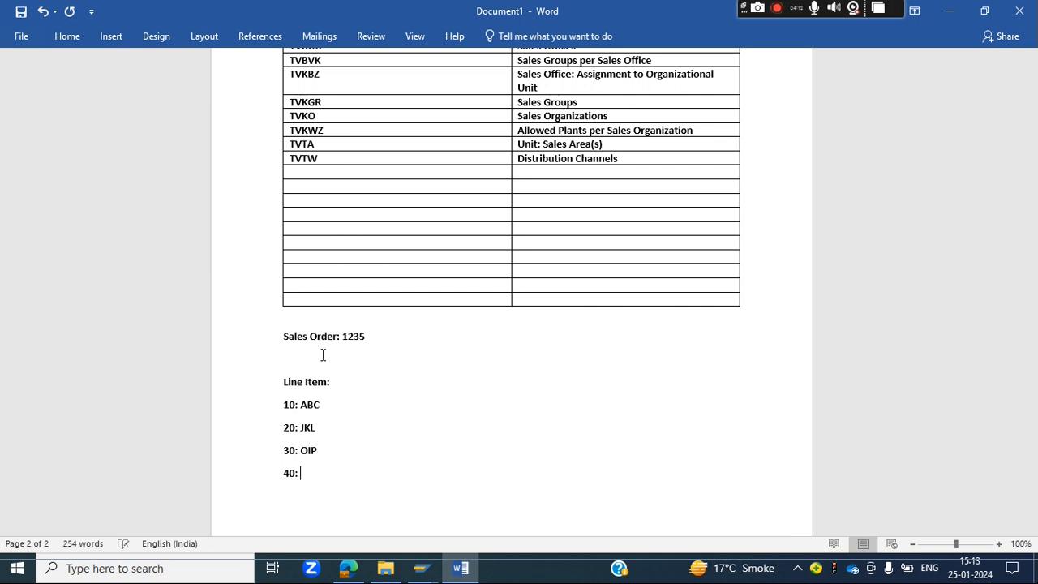
{"action": "type", "text": " XYZ"}
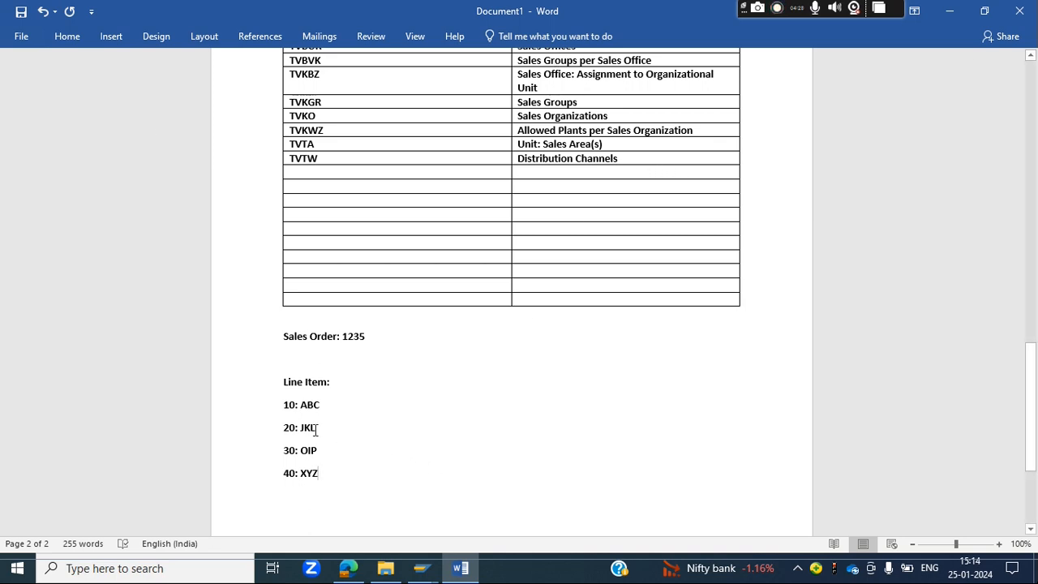
Step: Examine the first sample line item, the item status and incompletion log entries, the billing tables and the organizational tables
{"action": "left_click_drag", "start_coordinate": [285, 404], "coordinate": [331, 413]}
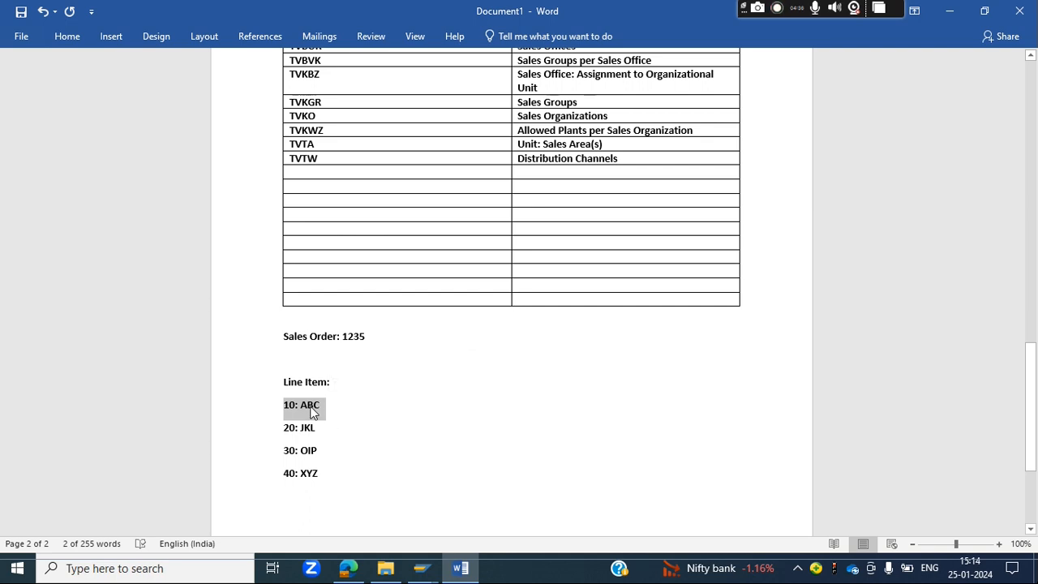
{"action": "left_click", "coordinate": [312, 406]}
{"action": "scroll", "coordinate": [498, 405], "scroll_direction": "up", "scroll_amount": 8}
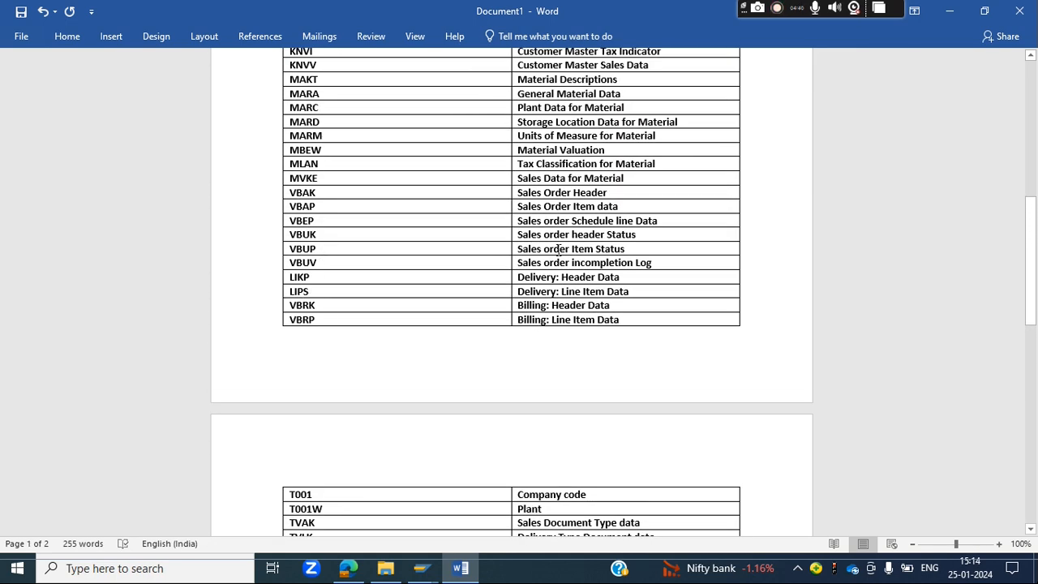
{"action": "left_click_drag", "start_coordinate": [631, 251], "coordinate": [641, 265]}
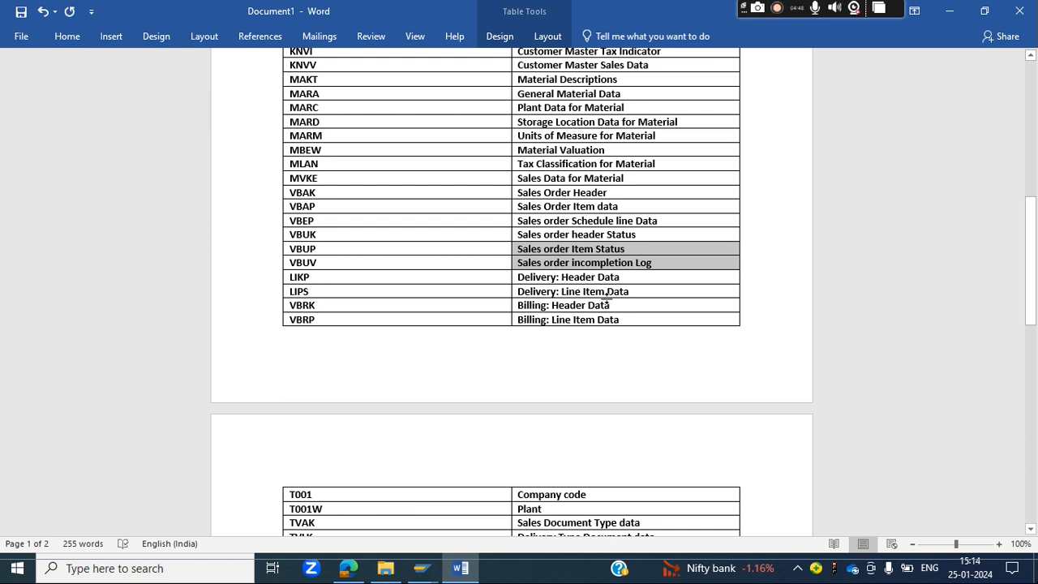
{"action": "left_click", "coordinate": [314, 306]}
{"action": "left_click", "coordinate": [309, 321]}
{"action": "scroll", "coordinate": [547, 330], "scroll_direction": "down", "scroll_amount": 3}
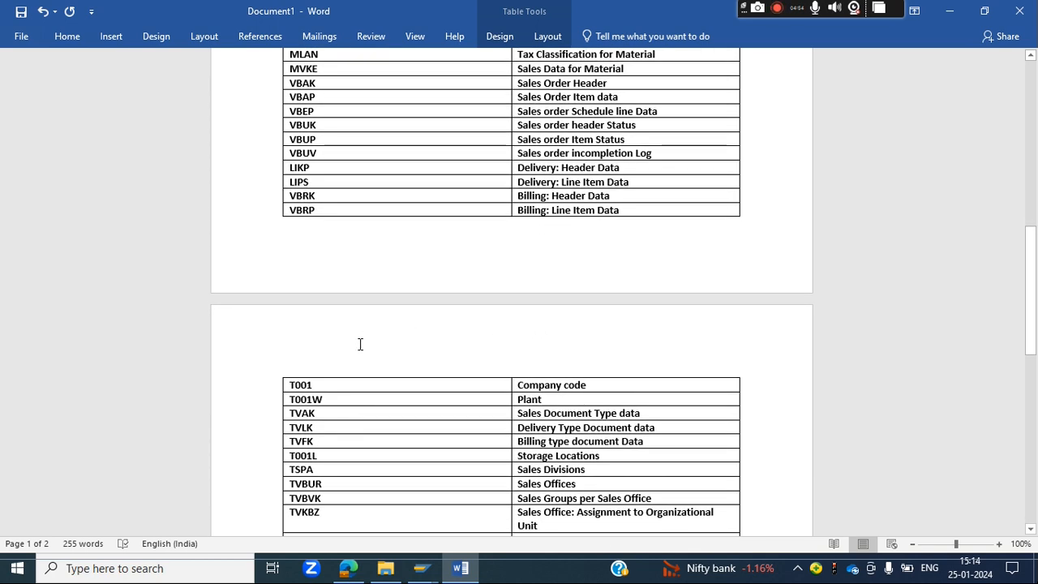
{"action": "scroll", "coordinate": [389, 463], "scroll_direction": "down", "scroll_amount": 3}
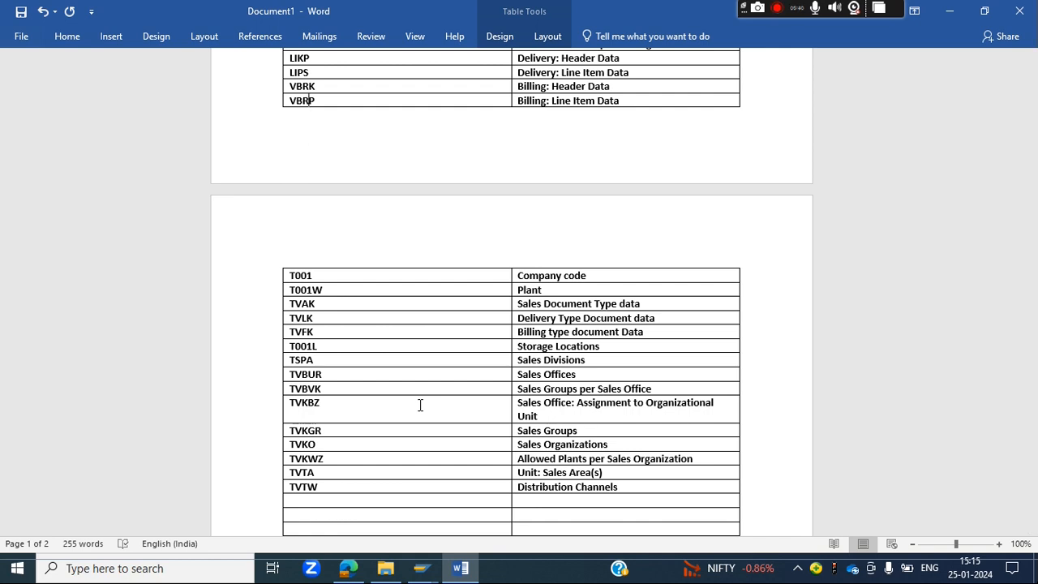
Step: Switch to SAP and open the Business Partner transaction with code BP
{"action": "left_click", "coordinate": [421, 569]}
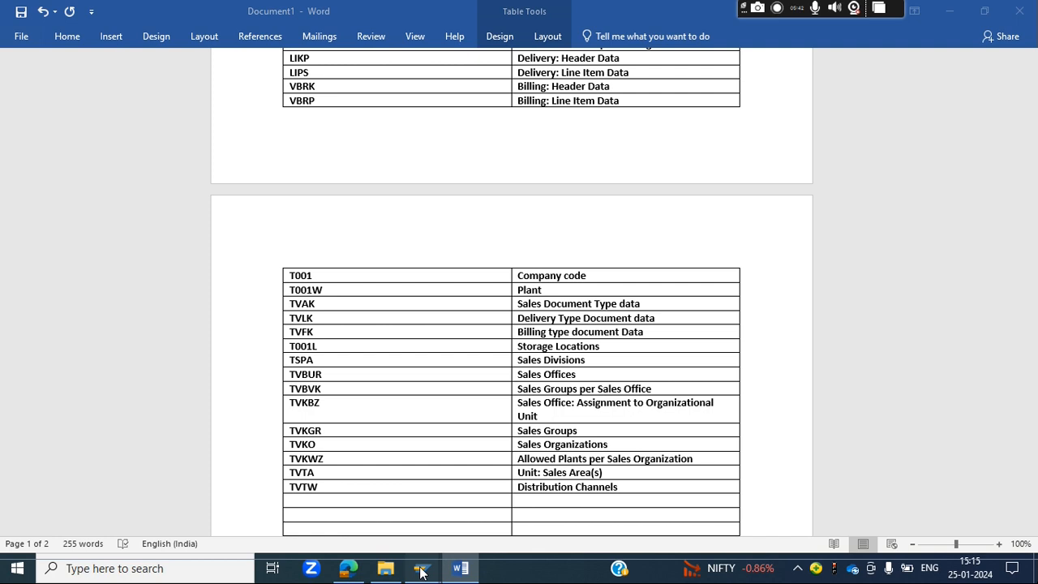
{"action": "left_click", "coordinate": [505, 494]}
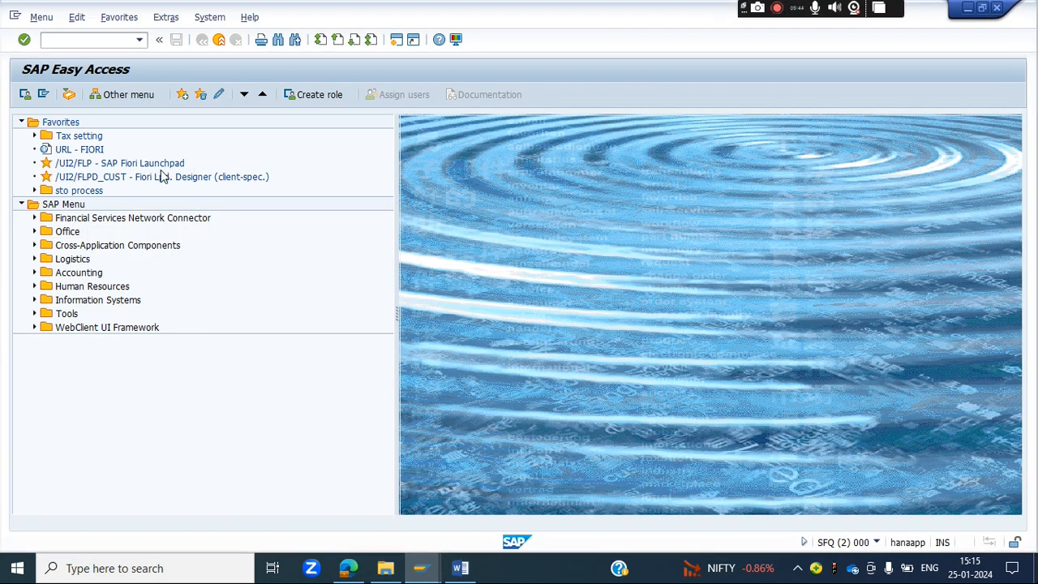
{"action": "left_click", "coordinate": [63, 39]}
{"action": "type", "text": "BP"}
{"action": "key", "text": "Return"}
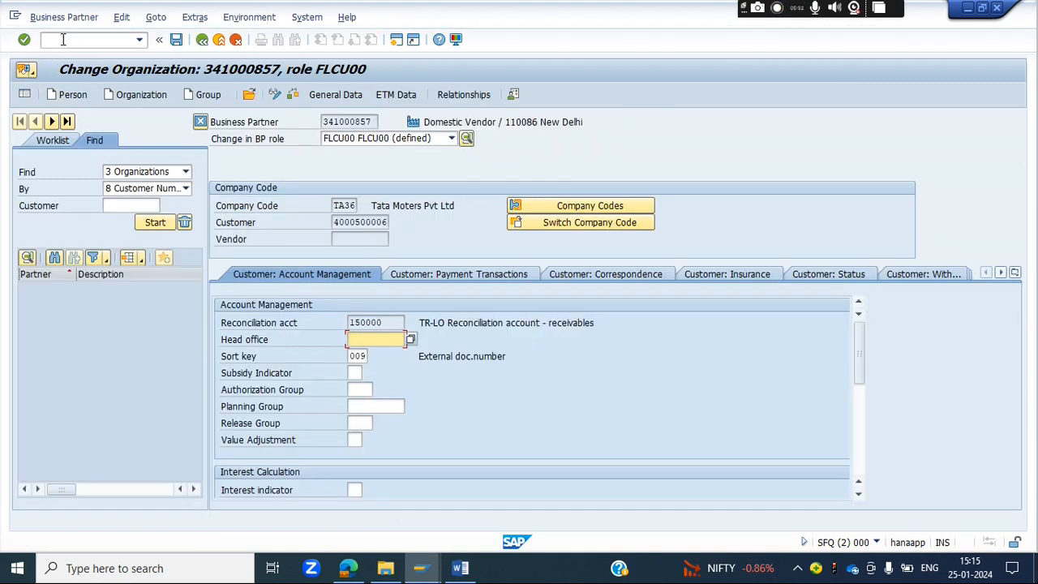
Step: Start a new organization business partner with the title 0003 Company and the name HCL India Pvt Ltd
{"action": "left_click", "coordinate": [146, 95]}
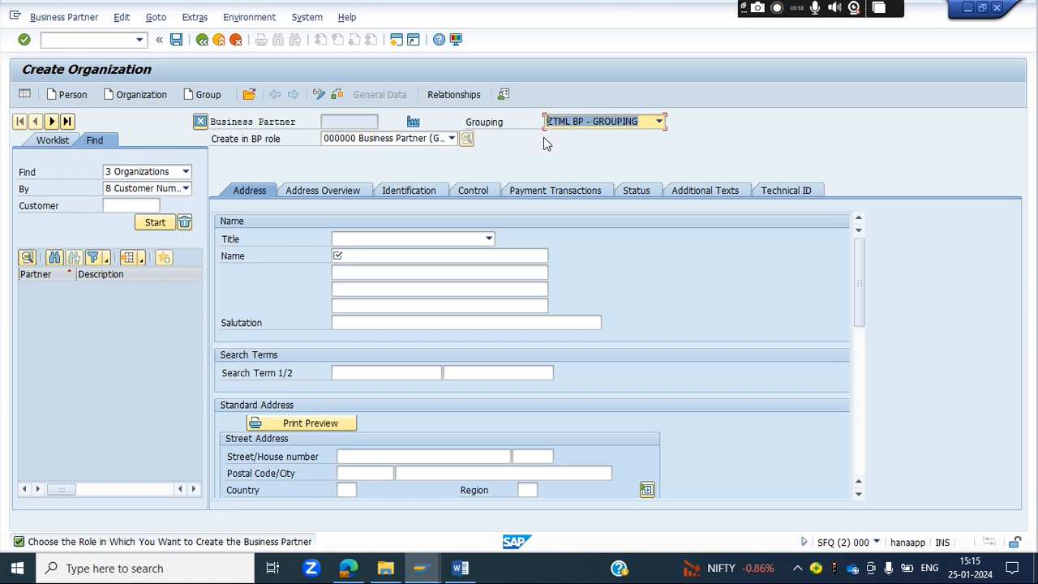
{"action": "left_click", "coordinate": [490, 238]}
{"action": "left_click", "coordinate": [390, 253]}
{"action": "left_click", "coordinate": [388, 256]}
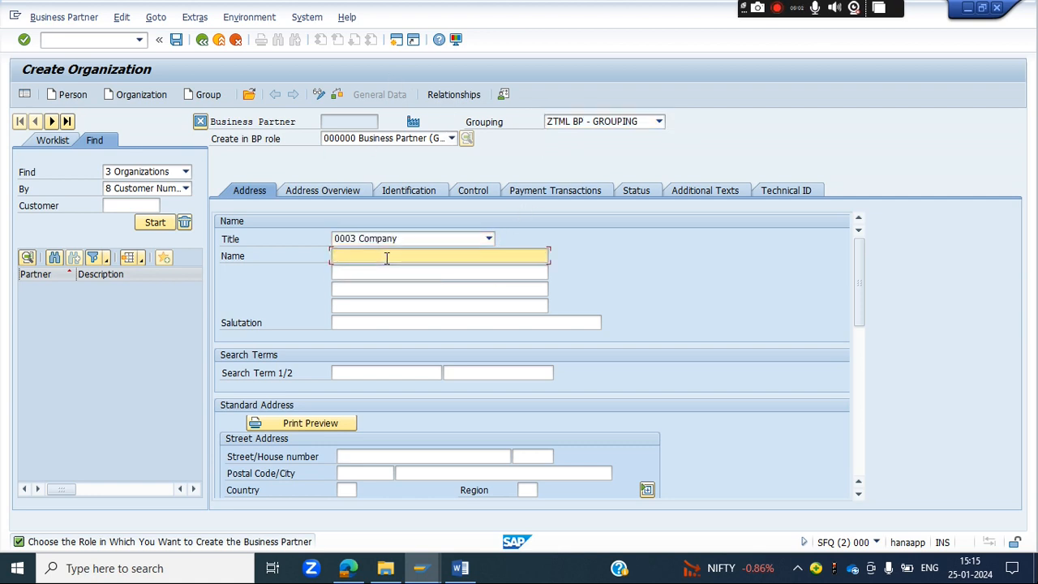
{"action": "type", "text": "N"}
{"action": "key", "text": "BackSpace"}
{"action": "key", "text": "Down"}
{"action": "key", "text": "Down"}
{"action": "key", "text": "Down"}
{"action": "key", "text": "Tab"}
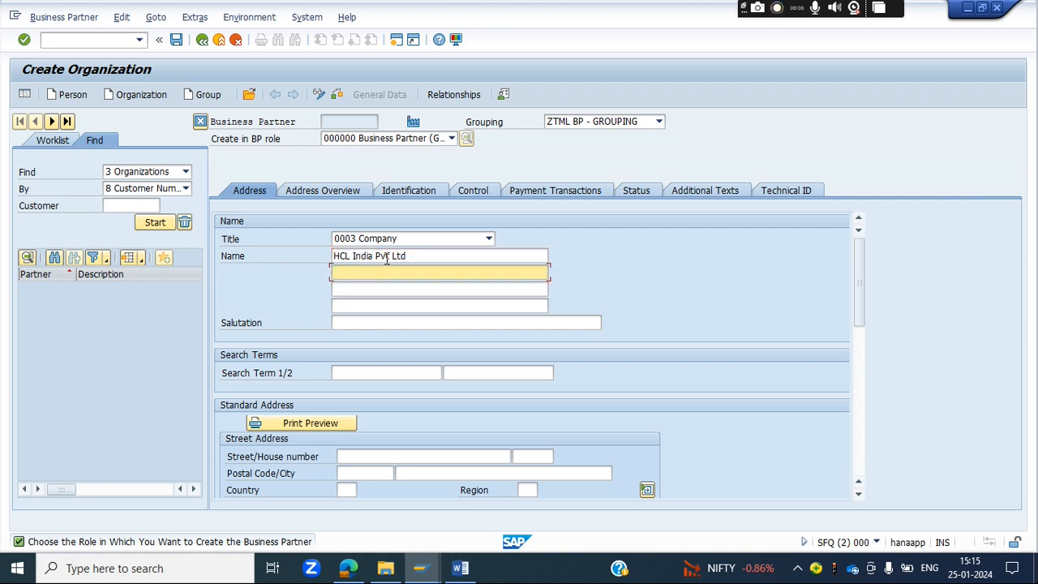
{"action": "key", "text": "Tab"}
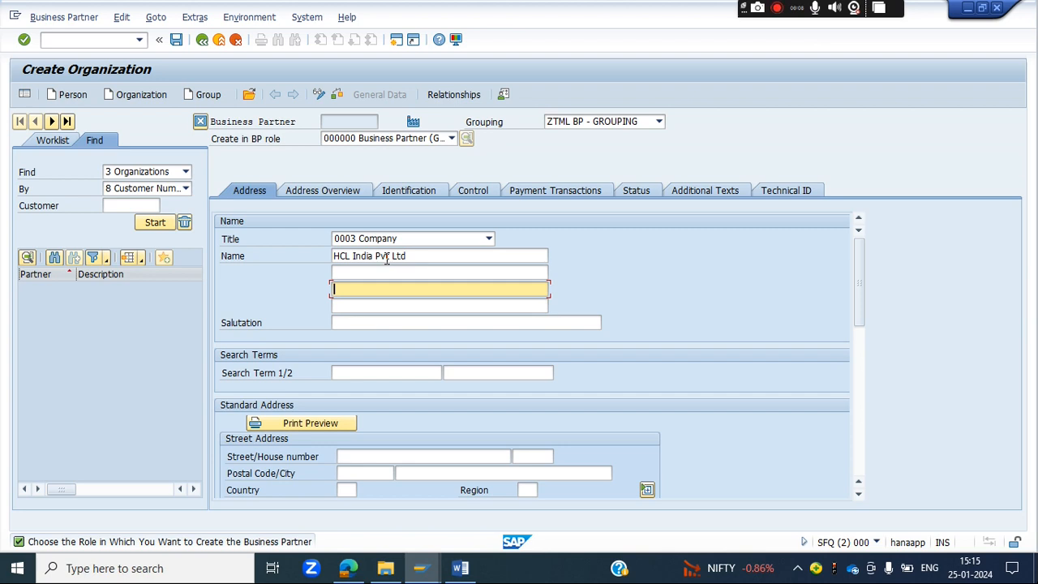
{"action": "left_click", "coordinate": [410, 256]}
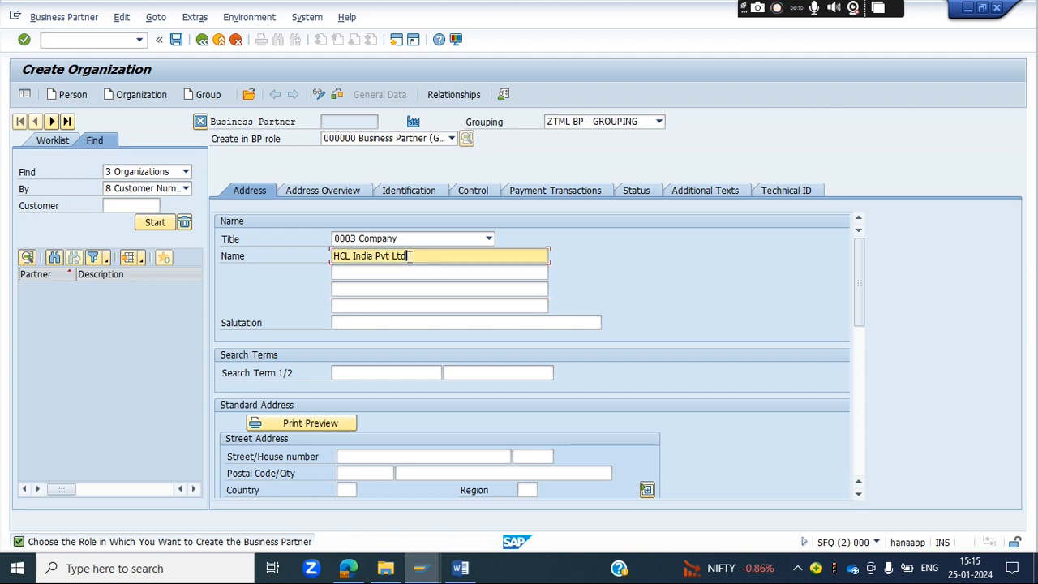
{"action": "left_click", "coordinate": [349, 271]}
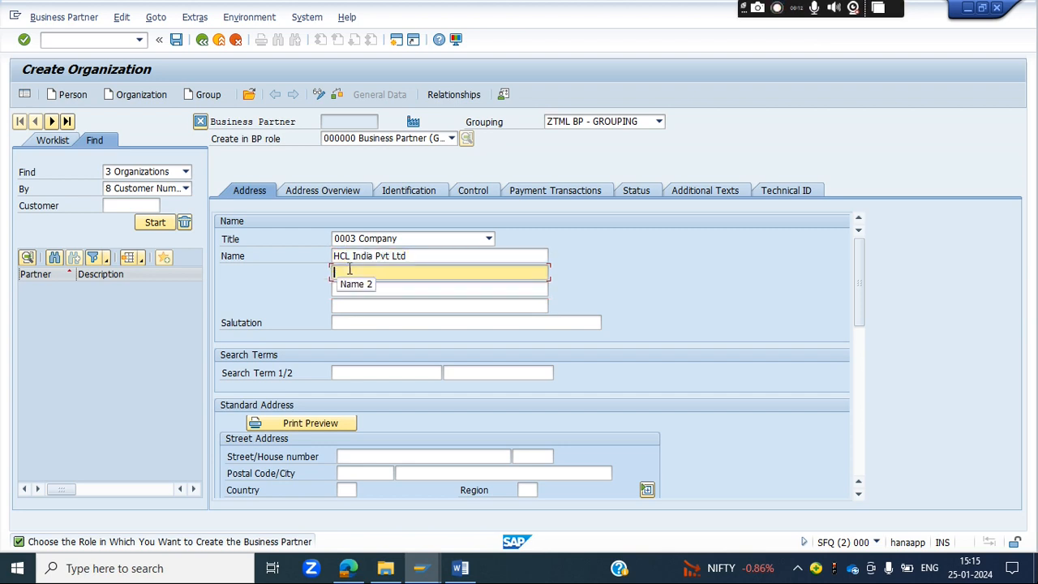
{"action": "left_click", "coordinate": [348, 305]}
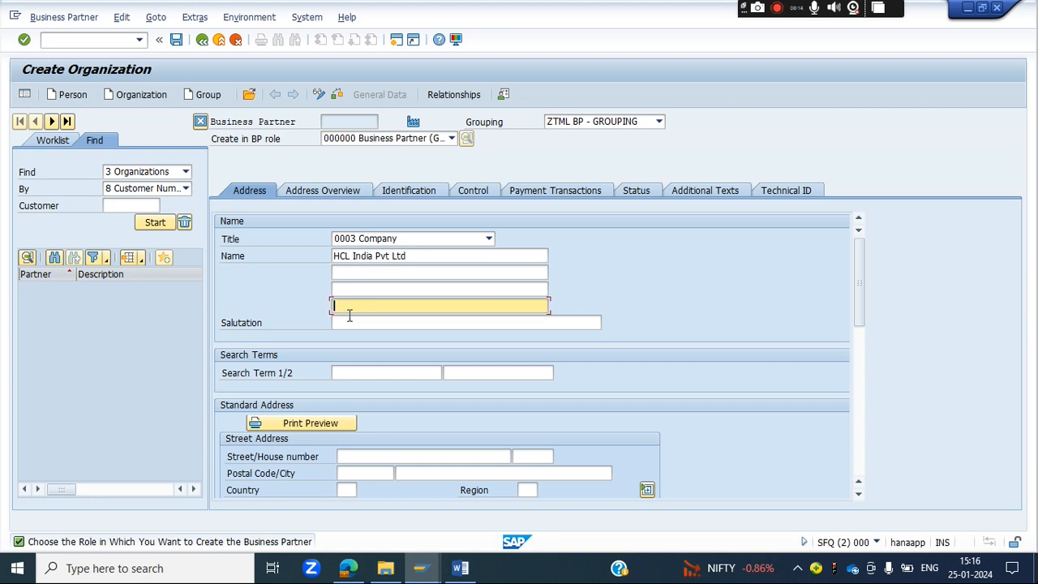
Step: Set the organization's first search term to HCL
{"action": "left_click", "coordinate": [348, 323]}
{"action": "left_click", "coordinate": [347, 371]}
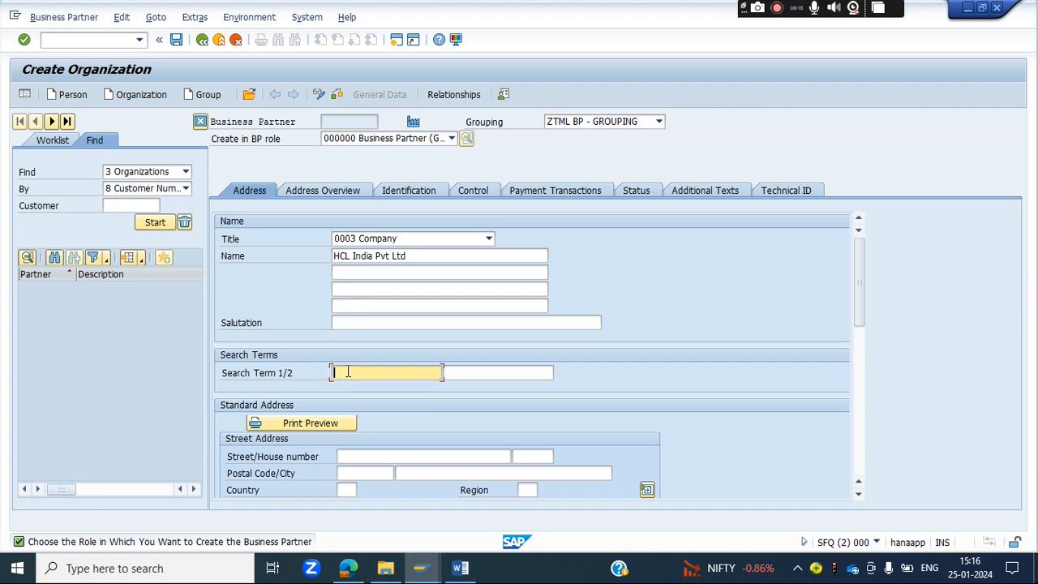
{"action": "left_click", "coordinate": [349, 397]}
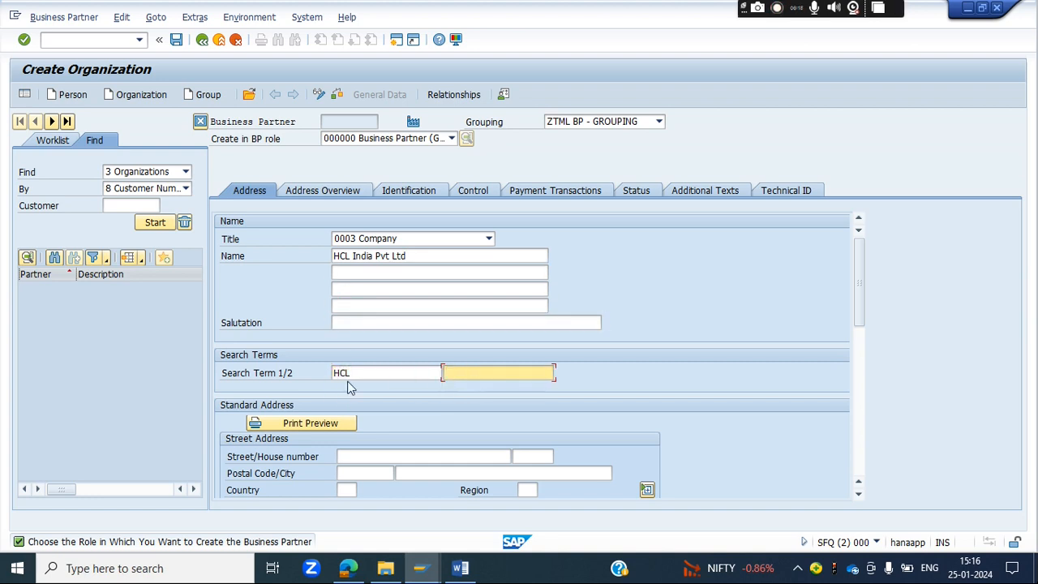
Step: Expand the Street Address section to all its fields and fill in the company's c/o address line
{"action": "scroll", "coordinate": [409, 349], "scroll_direction": "down", "scroll_amount": 5}
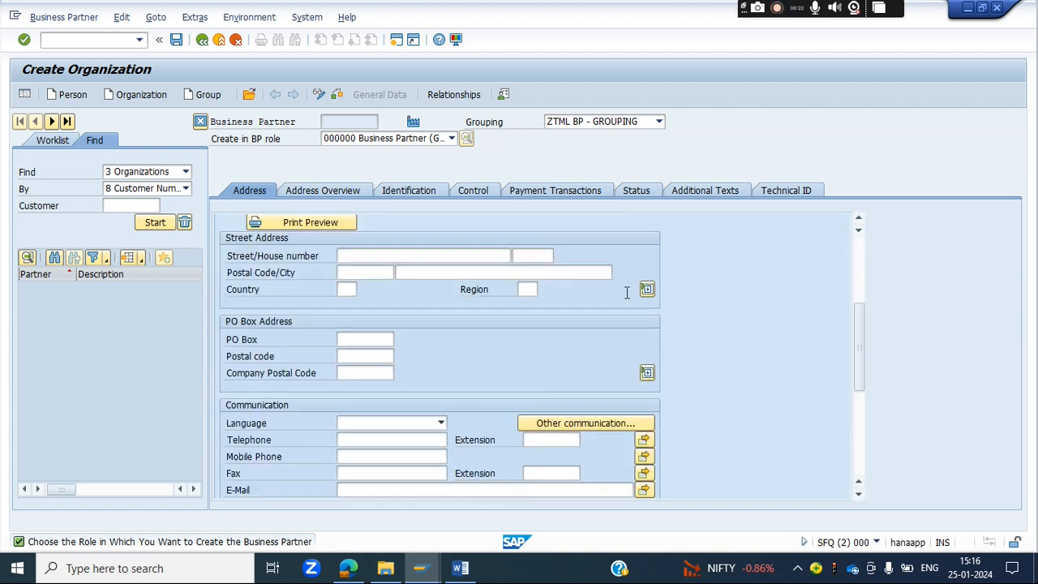
{"action": "scroll", "coordinate": [519, 294], "scroll_direction": "up", "scroll_amount": 5}
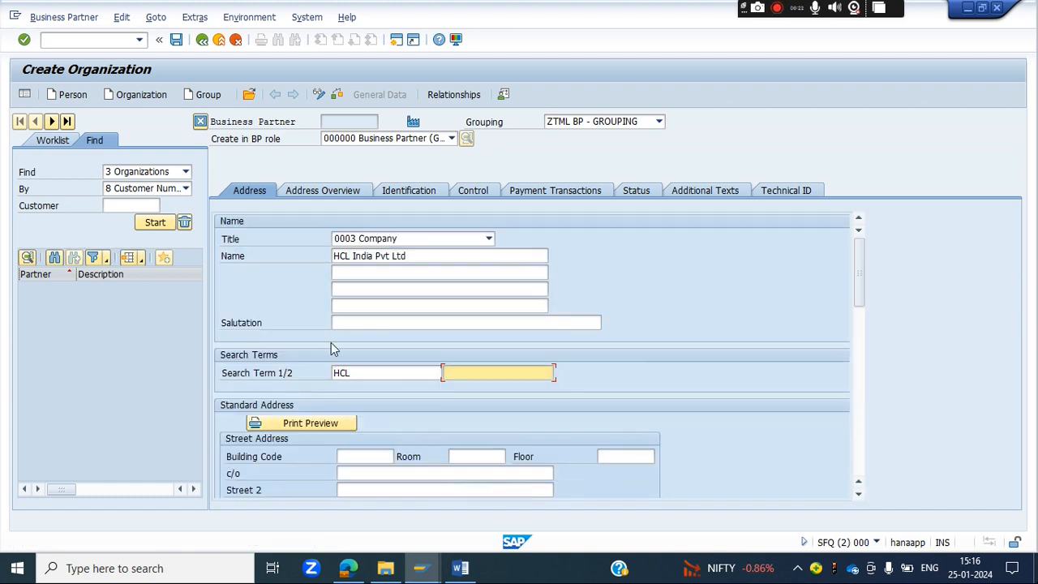
{"action": "scroll", "coordinate": [554, 441], "scroll_direction": "down", "scroll_amount": 6}
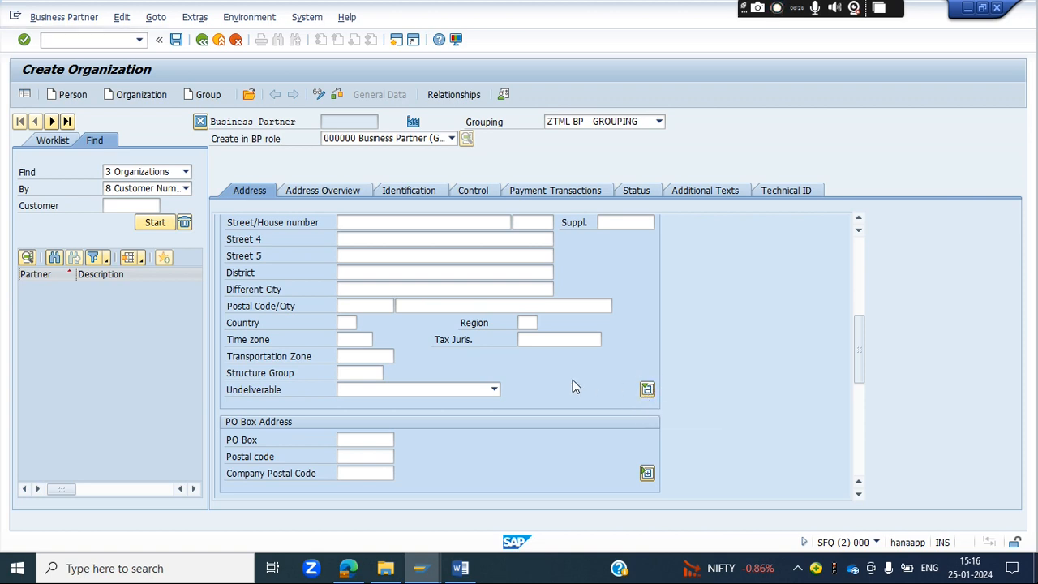
{"action": "scroll", "coordinate": [568, 394], "scroll_direction": "down", "scroll_amount": 6}
{"action": "scroll", "coordinate": [510, 305], "scroll_direction": "up", "scroll_amount": 2}
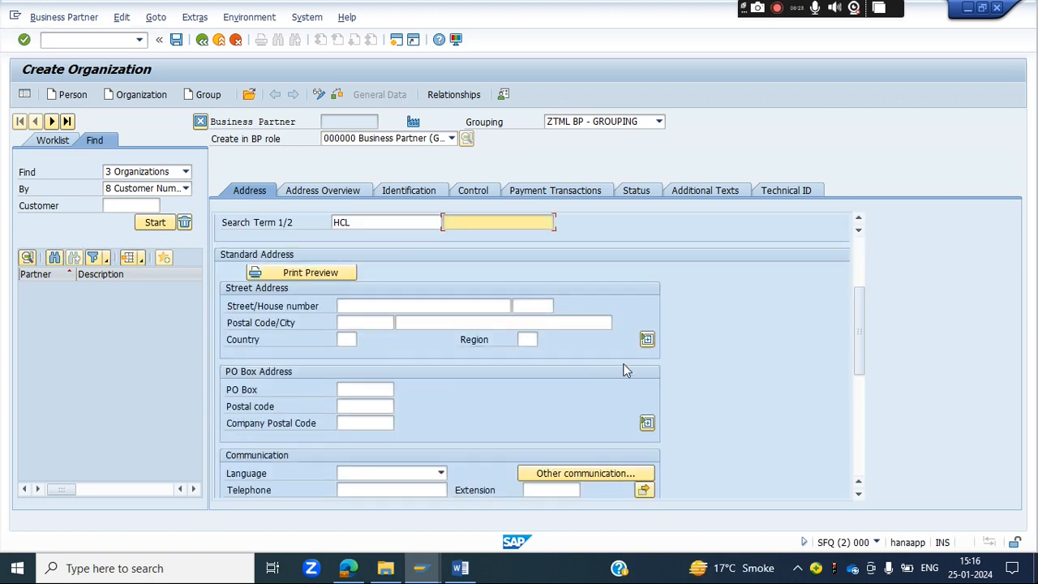
{"action": "left_click", "coordinate": [649, 341]}
{"action": "scroll", "coordinate": [470, 375], "scroll_direction": "down", "scroll_amount": 1}
{"action": "scroll", "coordinate": [427, 359], "scroll_direction": "down", "scroll_amount": 2}
{"action": "scroll", "coordinate": [428, 359], "scroll_direction": "up", "scroll_amount": 1}
{"action": "left_click", "coordinate": [361, 324]}
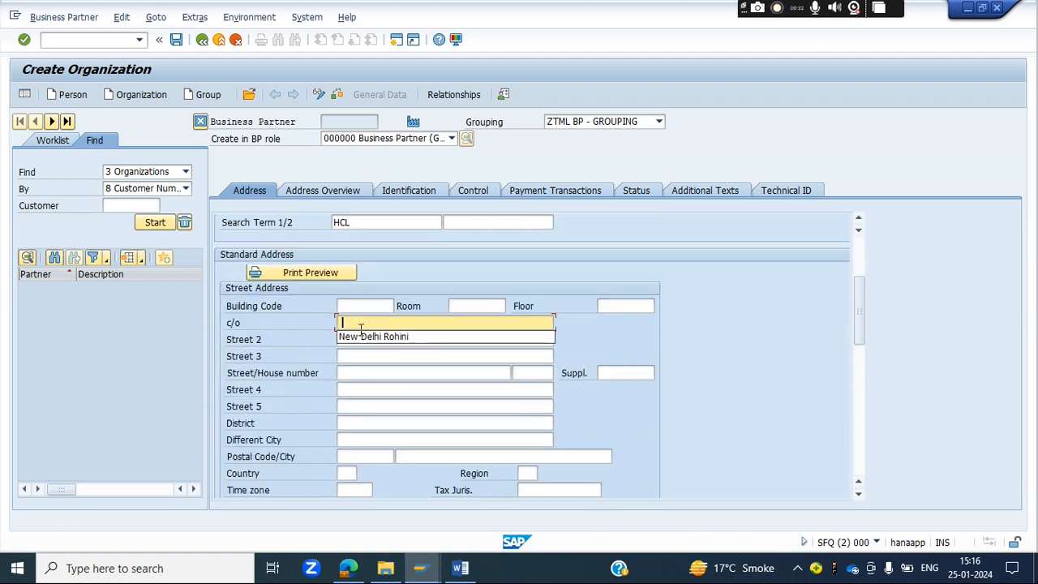
{"action": "left_click", "coordinate": [361, 335]}
Step: Fill in the company's postal code and city, and set the country to IN and the region to 30
{"action": "scroll", "coordinate": [361, 341], "scroll_direction": "down", "scroll_amount": 2}
{"action": "left_click", "coordinate": [356, 357]}
{"action": "type", "text": "110086"}
{"action": "left_click", "coordinate": [412, 357]}
{"action": "left_click", "coordinate": [408, 370]}
{"action": "left_click", "coordinate": [347, 373]}
{"action": "left_click", "coordinate": [348, 386]}
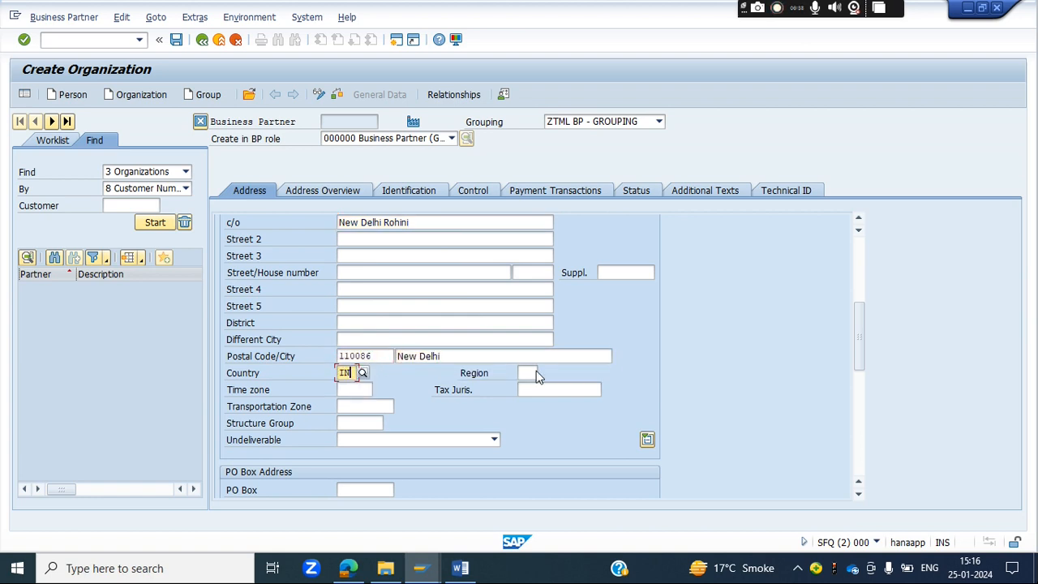
{"action": "left_click", "coordinate": [527, 374]}
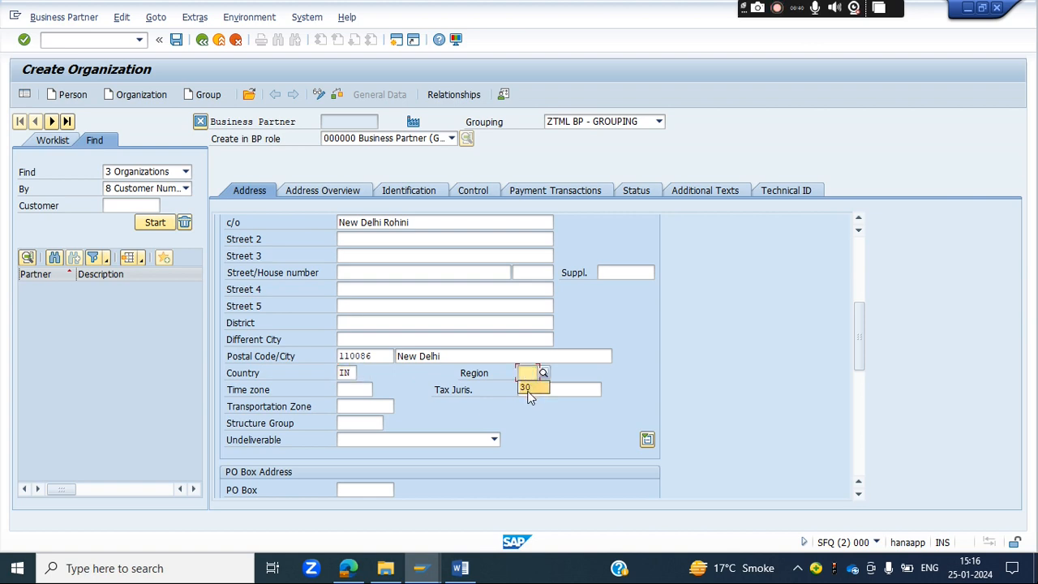
{"action": "left_click", "coordinate": [529, 390]}
Step: Set the communication language to EN English and save the business partner
{"action": "scroll", "coordinate": [528, 389], "scroll_direction": "down", "scroll_amount": 3}
{"action": "left_click", "coordinate": [378, 423]}
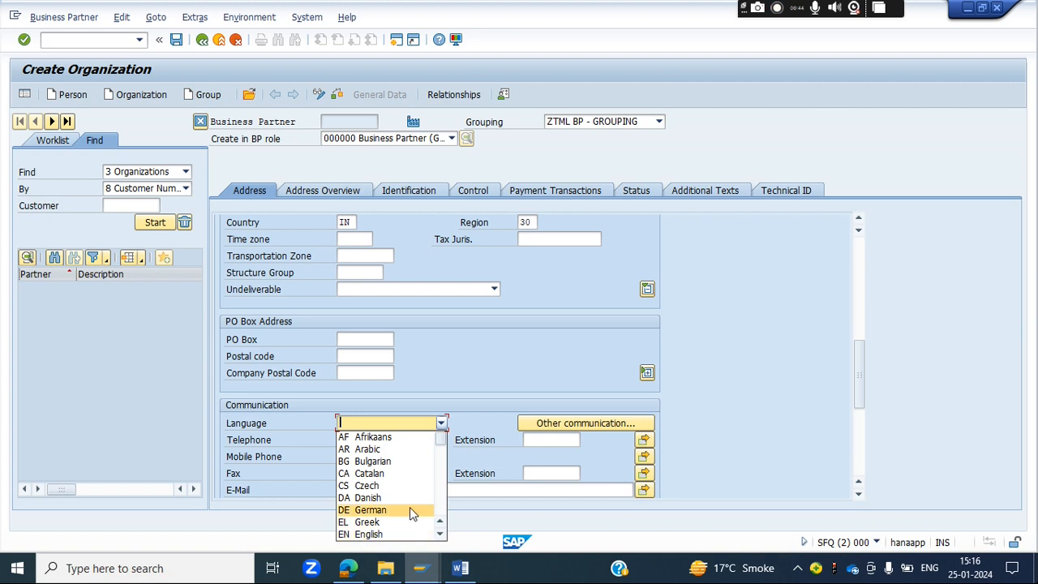
{"action": "left_click", "coordinate": [373, 534]}
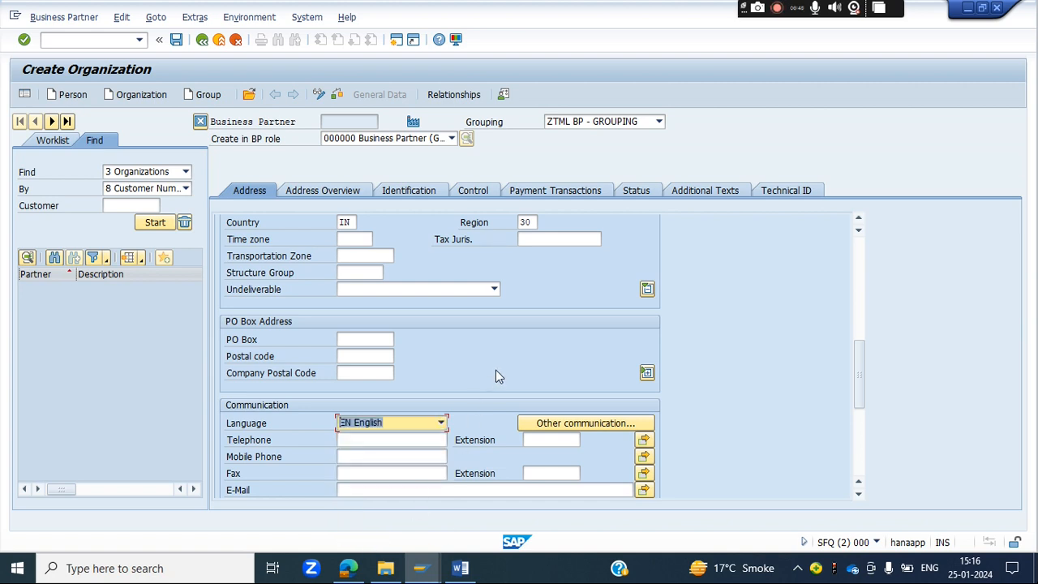
{"action": "left_click", "coordinate": [176, 40]}
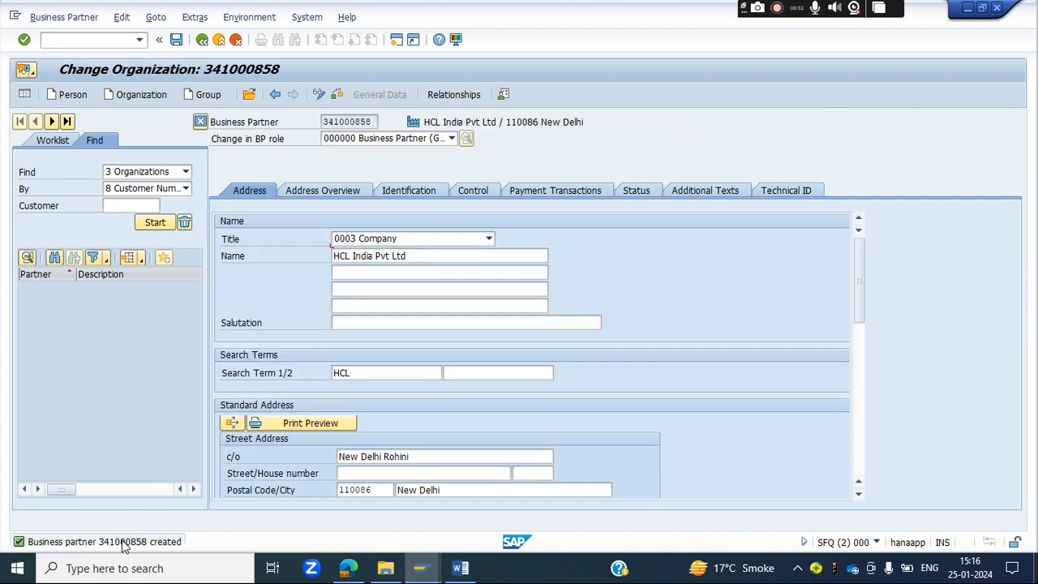
Step: Open the details of the creation message and copy the new business partner number from it
{"action": "double_click", "coordinate": [124, 542]}
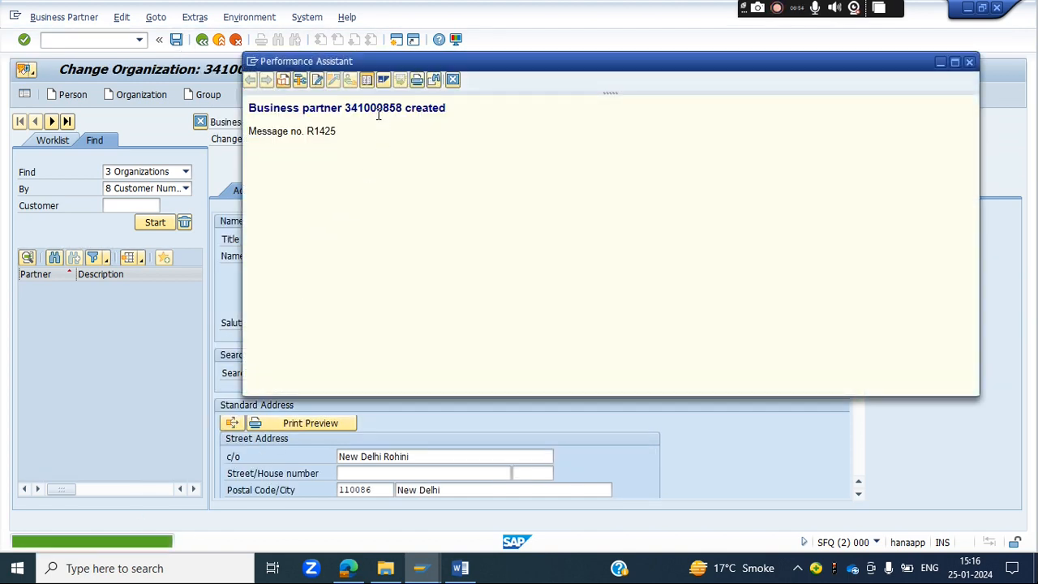
{"action": "double_click", "coordinate": [377, 110]}
{"action": "key", "text": "ctrl+c"}
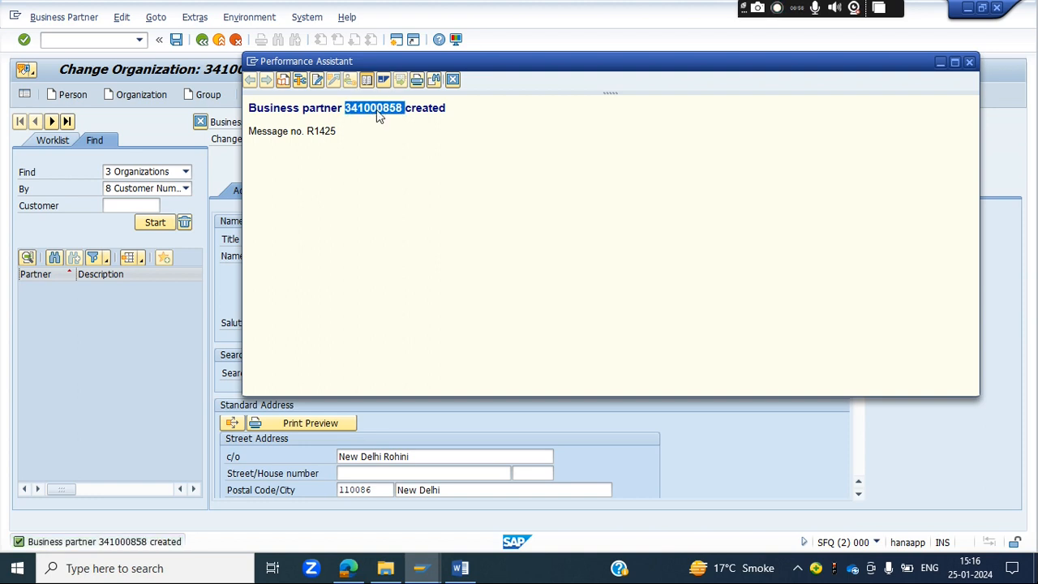
Step: Switch to the Word document and paste the business partner number on a new line below SE16N
{"action": "left_click", "coordinate": [459, 570]}
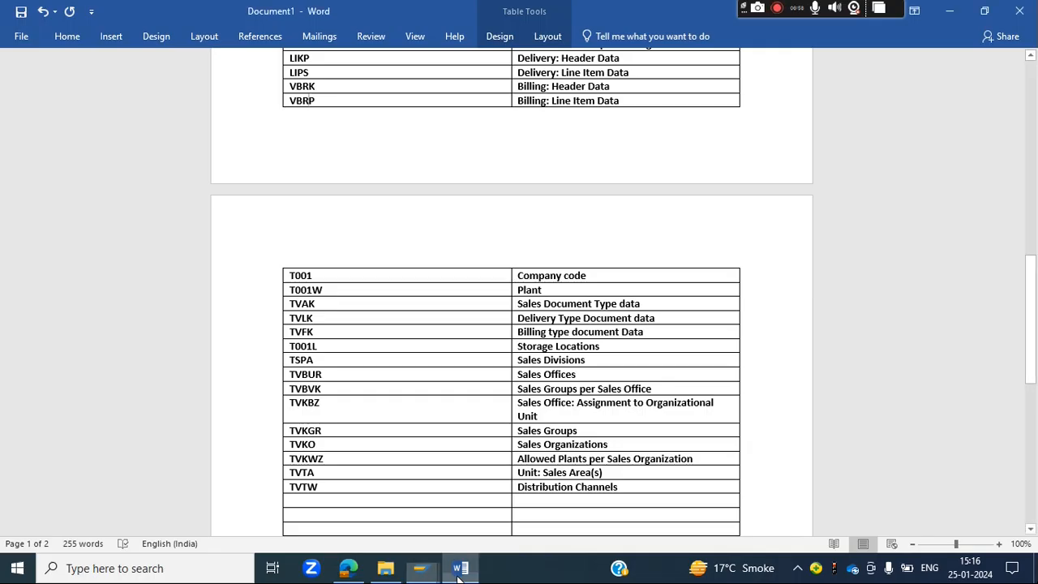
{"action": "left_click_drag", "start_coordinate": [1031, 295], "coordinate": [1033, 134]}
{"action": "left_click", "coordinate": [327, 221]}
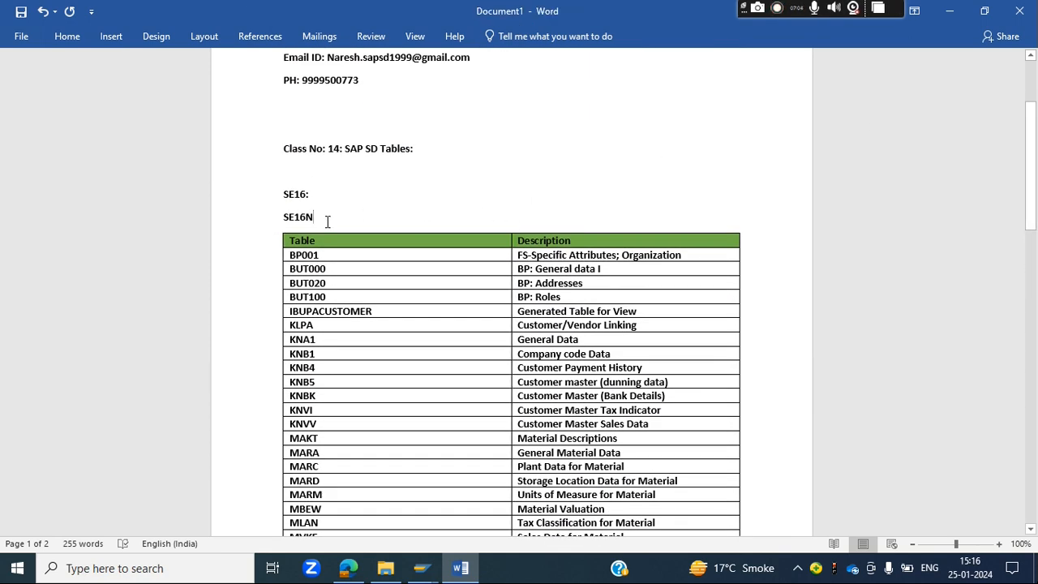
{"action": "key", "text": "Return"}
{"action": "key", "text": "ctrl+v"}
Step: Switch back to SAP, close the message details and leave the Business Partner transaction
{"action": "key", "text": "alt+Tab"}
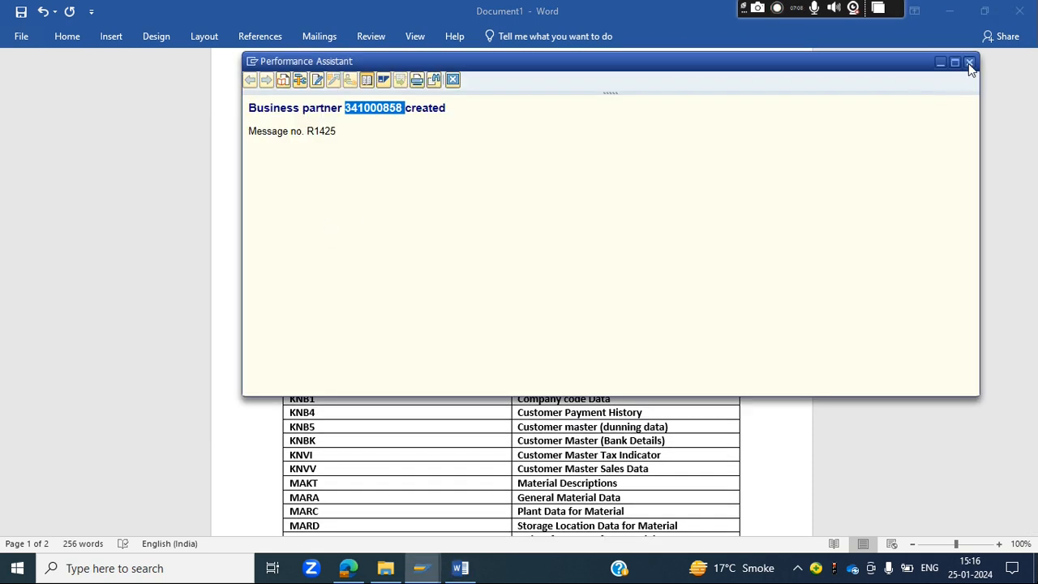
{"action": "left_click", "coordinate": [970, 63]}
{"action": "mouse_move", "coordinate": [420, 568]}
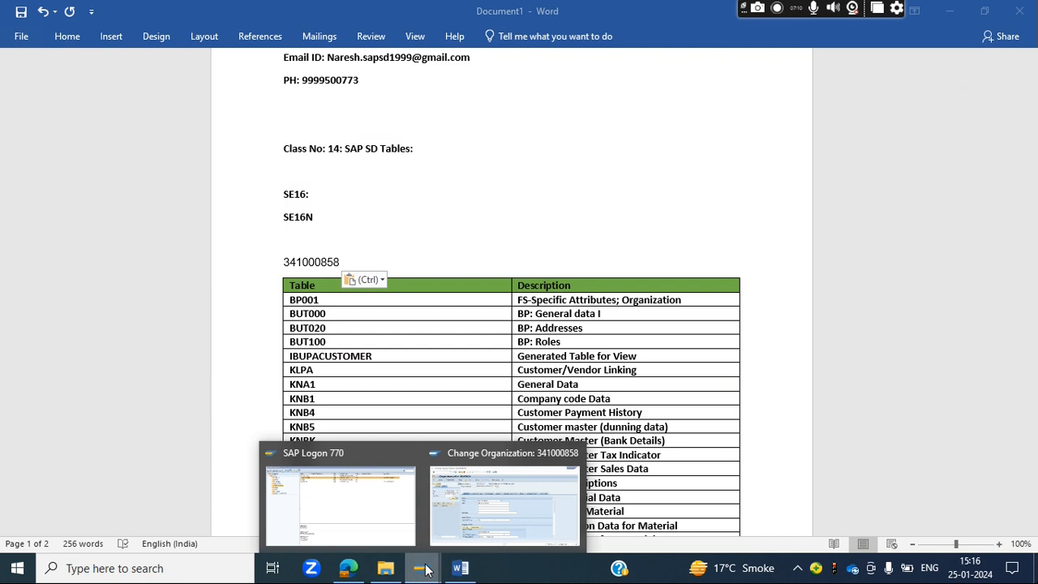
{"action": "left_click", "coordinate": [524, 504]}
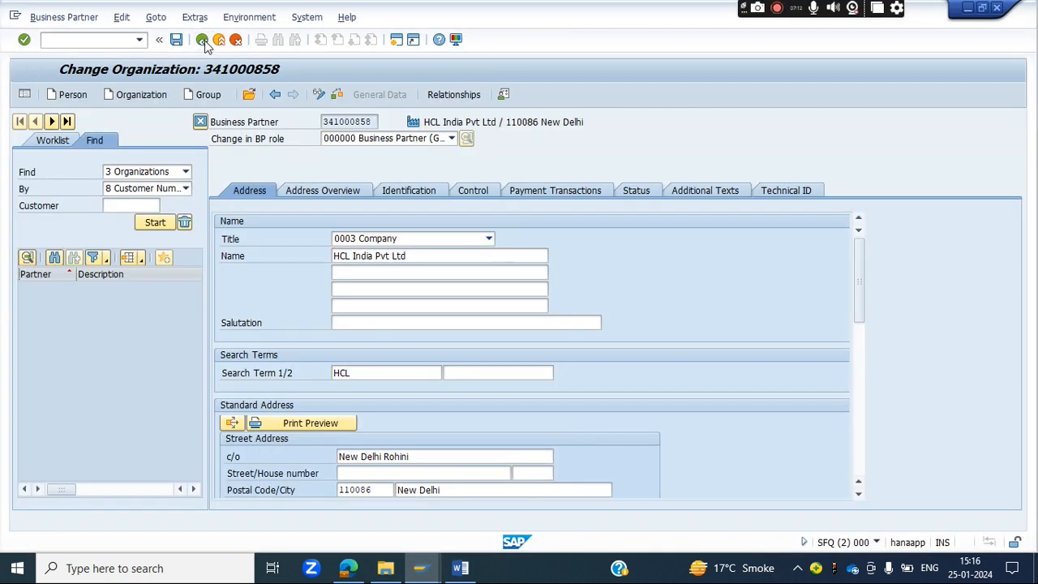
{"action": "left_click", "coordinate": [202, 41]}
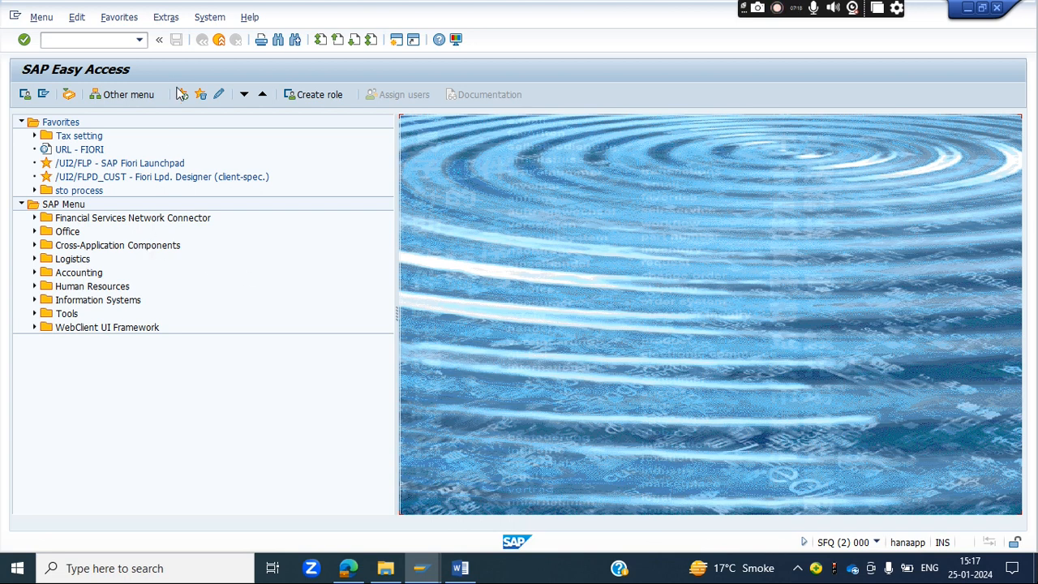
Step: Open the General Table Display transaction with code SE16N
{"action": "left_click", "coordinate": [104, 39]}
{"action": "type", "text": "se16n"}
{"action": "key", "text": "Return"}
Step: Copy the table name BUT000 from the Word list and load that table in SAP's General Table Display
{"action": "key", "text": "alt+Tab"}
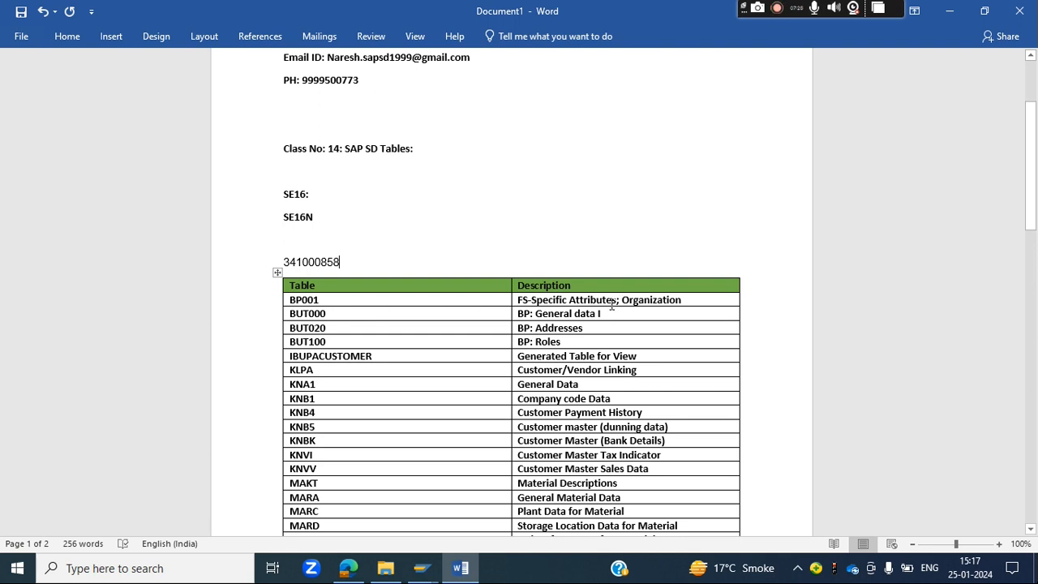
{"action": "left_click_drag", "start_coordinate": [330, 313], "coordinate": [290, 313]}
{"action": "key", "text": "ctrl+c"}
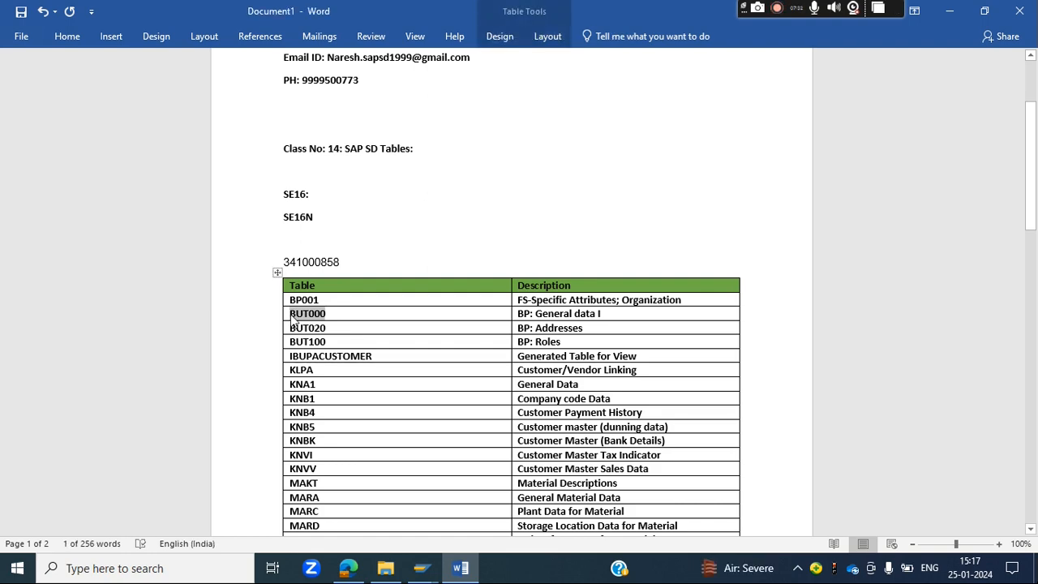
{"action": "key", "text": "alt+Tab"}
{"action": "key", "text": "Delete"}
{"action": "key", "text": "ctrl+v"}
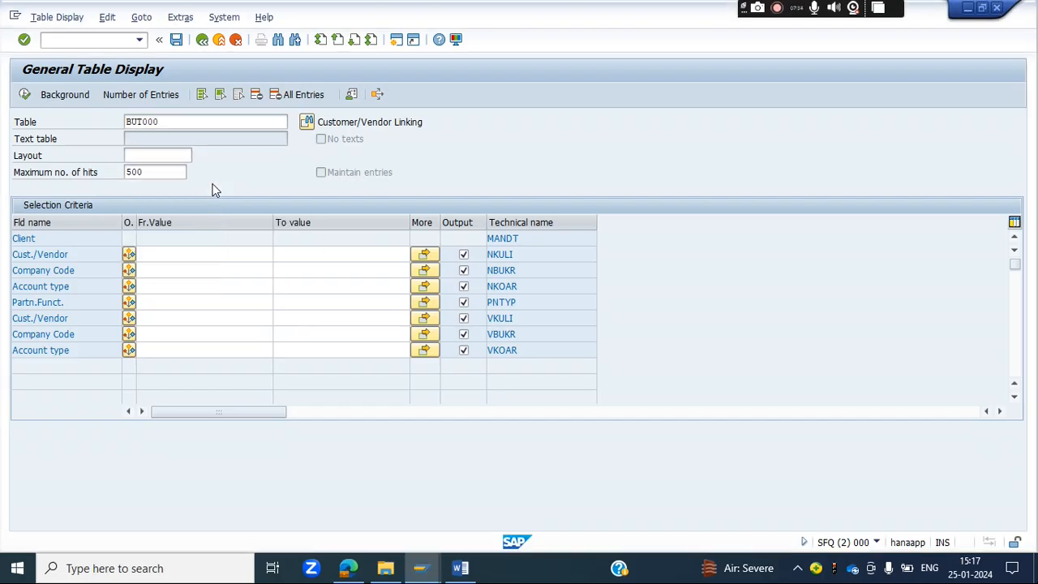
{"action": "key", "text": "Return"}
Step: Copy the business partner number from Word into the BusinessPartner selection value for BUT000 and run the table display
{"action": "left_click", "coordinate": [170, 255]}
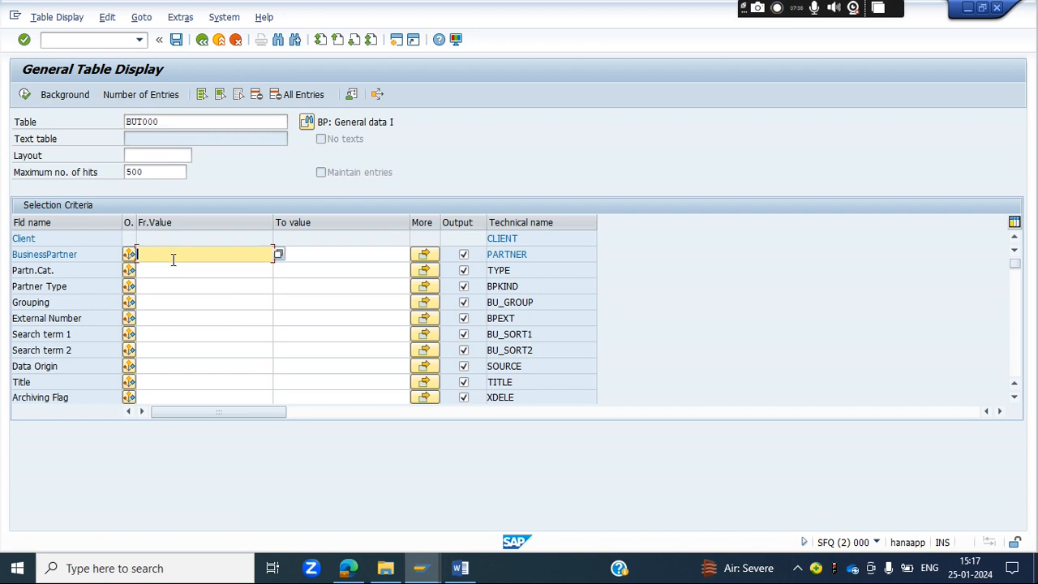
{"action": "left_click", "coordinate": [460, 567]}
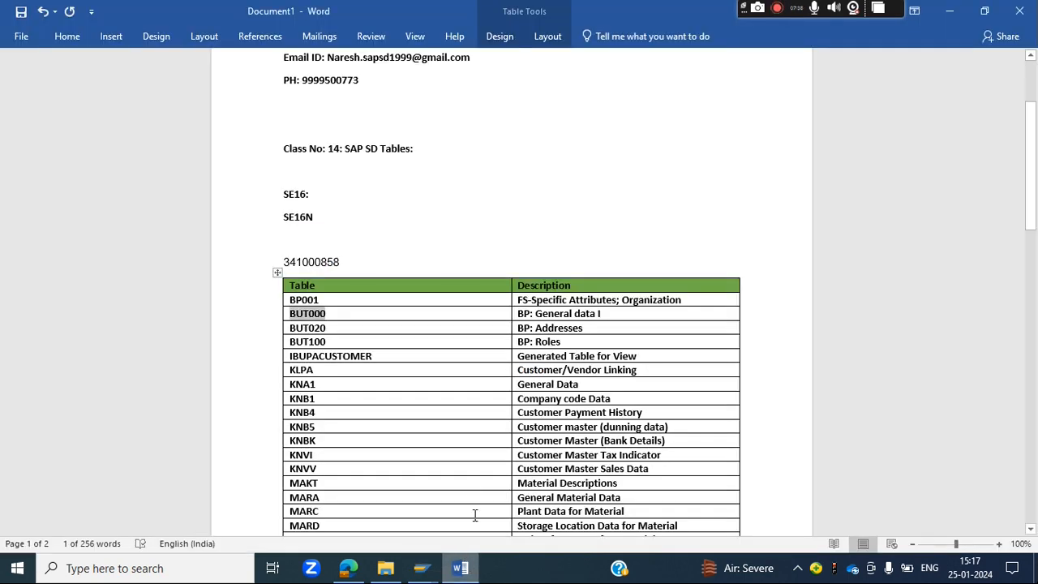
{"action": "left_click_drag", "start_coordinate": [340, 266], "coordinate": [285, 267]}
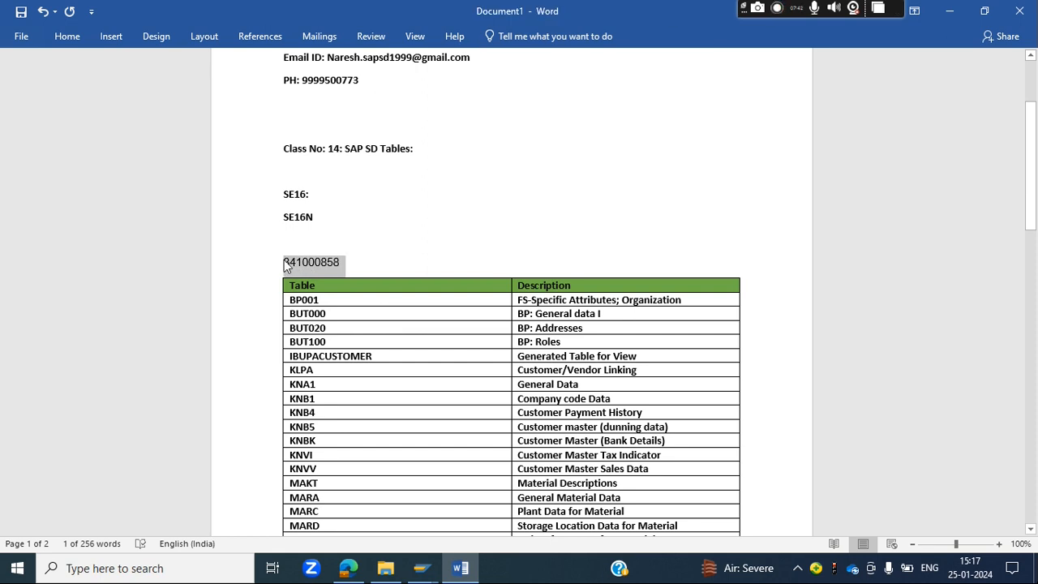
{"action": "key", "text": "ctrl+c"}
{"action": "key", "text": "alt+Tab"}
{"action": "left_click", "coordinate": [204, 258]}
{"action": "key", "text": "ctrl+v"}
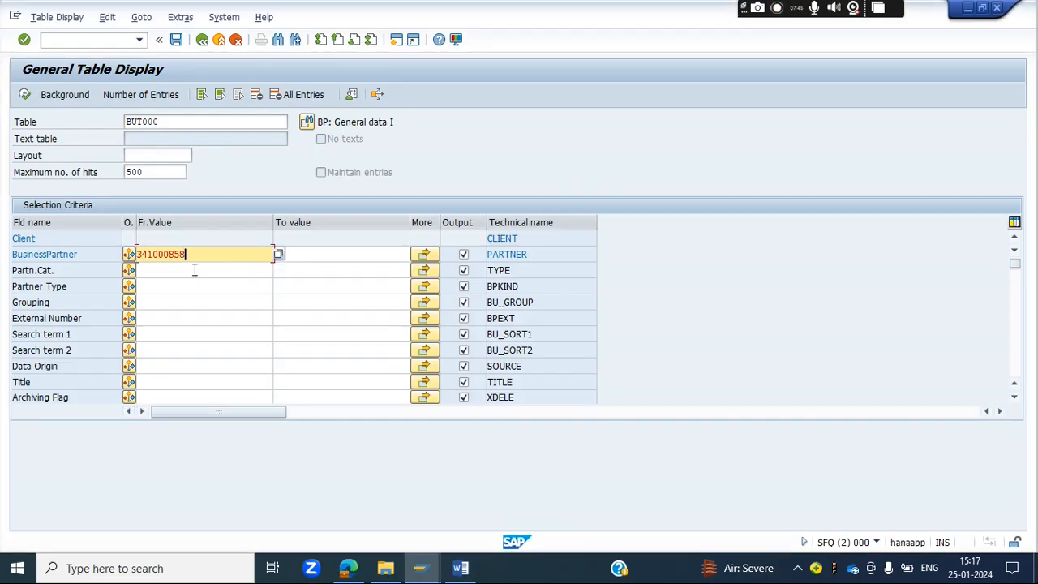
{"action": "left_click", "coordinate": [24, 96]}
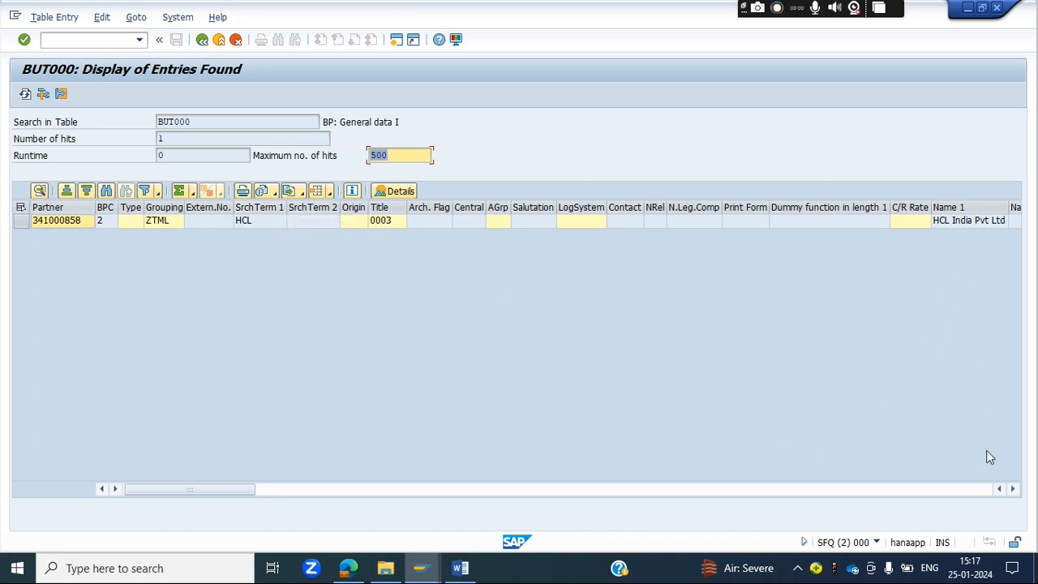
Step: Examine the BUT000 entry's columns from the name and personal fields through the creation details, Business Partner GUID, UUID and validity fields
{"action": "left_click", "coordinate": [1012, 489]}
{"action": "left_click", "coordinate": [1012, 489]}
{"action": "left_click", "coordinate": [1013, 489]}
{"action": "left_click", "coordinate": [1012, 489]}
{"action": "left_click", "coordinate": [1012, 489]}
{"action": "left_click", "coordinate": [1012, 489]}
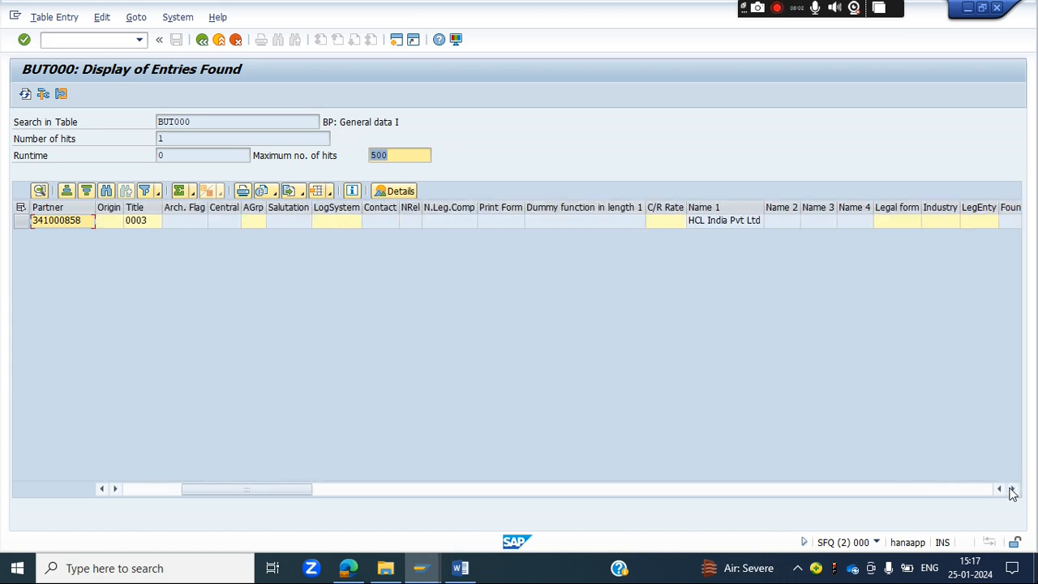
{"action": "left_click", "coordinate": [1012, 489]}
{"action": "left_click", "coordinate": [1012, 489]}
{"action": "left_click", "coordinate": [1013, 489]}
{"action": "left_click", "coordinate": [1012, 489]}
{"action": "left_click", "coordinate": [1012, 489]}
{"action": "left_click", "coordinate": [1012, 489]}
{"action": "left_click", "coordinate": [1013, 489]}
{"action": "left_click", "coordinate": [1012, 489]}
{"action": "left_click", "coordinate": [1012, 489]}
{"action": "left_click", "coordinate": [1012, 489]}
{"action": "left_click", "coordinate": [1013, 489]}
{"action": "left_click", "coordinate": [1013, 489]}
{"action": "left_click", "coordinate": [1012, 489]}
{"action": "left_click", "coordinate": [1012, 489]}
{"action": "left_click", "coordinate": [1012, 489]}
{"action": "left_click", "coordinate": [1012, 489]}
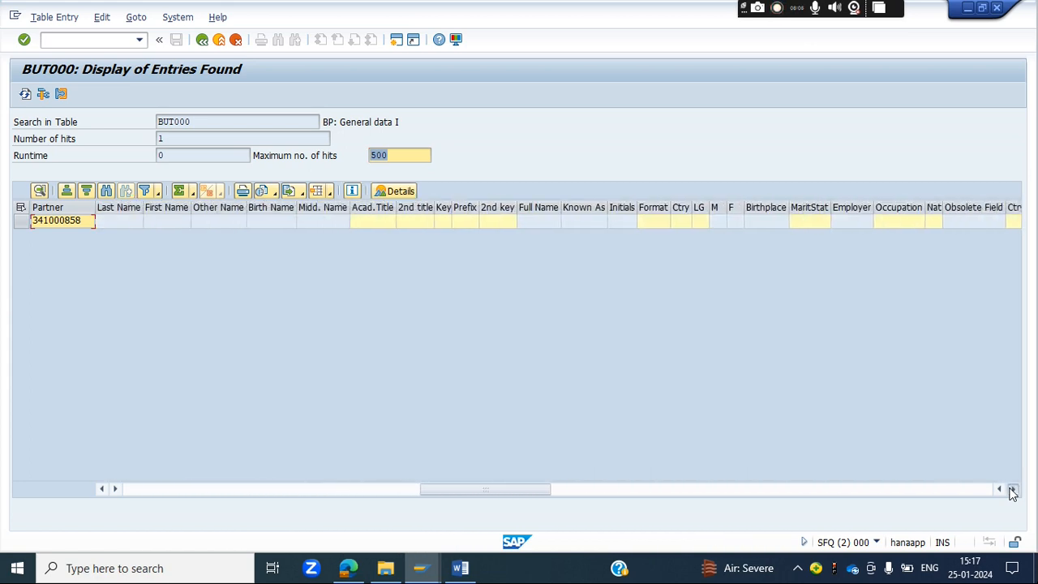
{"action": "left_click", "coordinate": [1013, 489]}
{"action": "left_click", "coordinate": [1012, 489]}
{"action": "left_click", "coordinate": [1012, 489]}
{"action": "left_click", "coordinate": [1012, 489]}
{"action": "left_click", "coordinate": [1012, 490]}
{"action": "left_click", "coordinate": [1013, 489]}
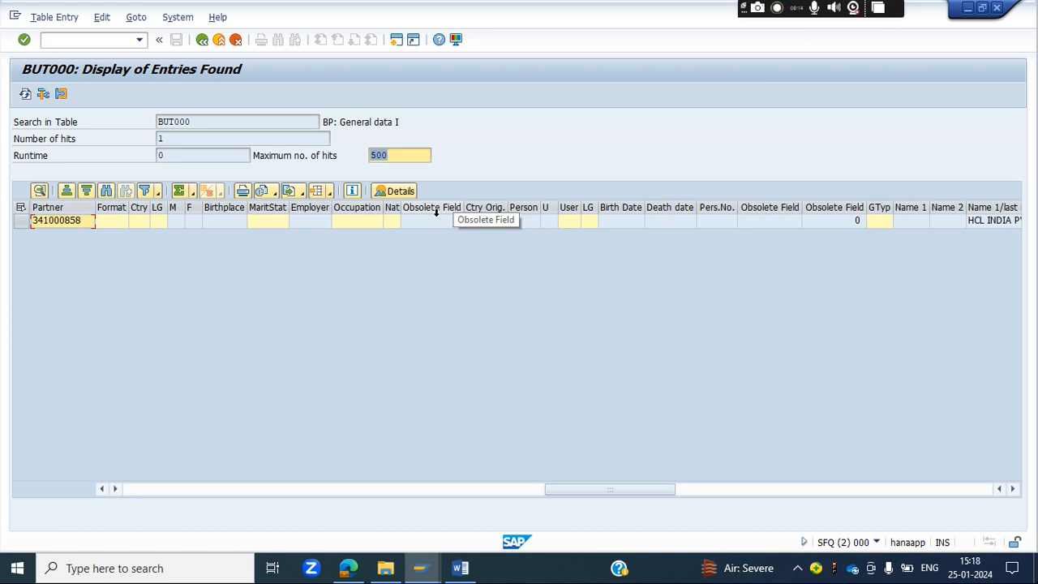
{"action": "left_click", "coordinate": [1012, 489]}
{"action": "left_click", "coordinate": [1012, 489]}
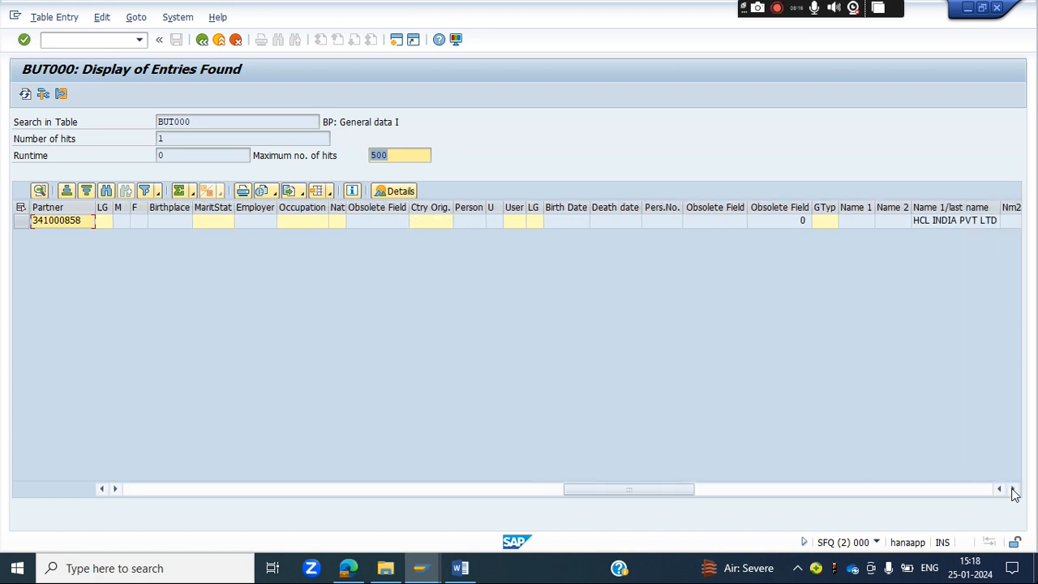
{"action": "left_click", "coordinate": [1012, 489]}
{"action": "left_click", "coordinate": [1012, 489]}
{"action": "left_click", "coordinate": [1012, 489]}
{"action": "left_click", "coordinate": [1012, 489]}
{"action": "left_click", "coordinate": [1012, 489]}
{"action": "left_click", "coordinate": [1012, 489]}
{"action": "left_click", "coordinate": [1013, 489]}
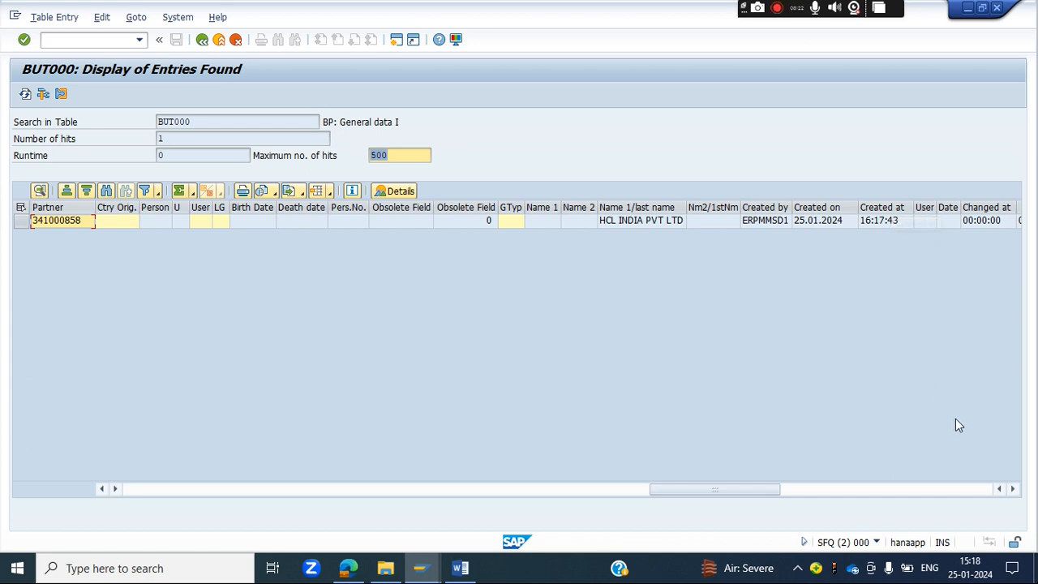
{"action": "left_click", "coordinate": [1012, 489]}
{"action": "left_click", "coordinate": [1012, 489]}
{"action": "left_click", "coordinate": [1013, 489]}
{"action": "left_click", "coordinate": [1012, 489]}
{"action": "left_click", "coordinate": [1013, 489]}
{"action": "left_click", "coordinate": [1012, 489]}
{"action": "left_click", "coordinate": [1012, 489]}
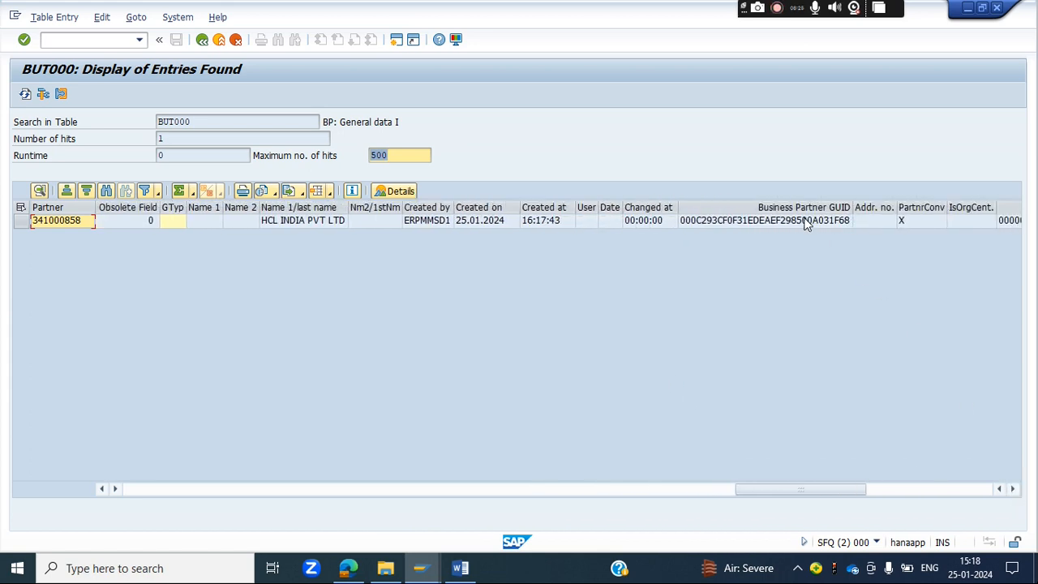
{"action": "left_click", "coordinate": [1013, 489]}
{"action": "left_click", "coordinate": [1013, 489]}
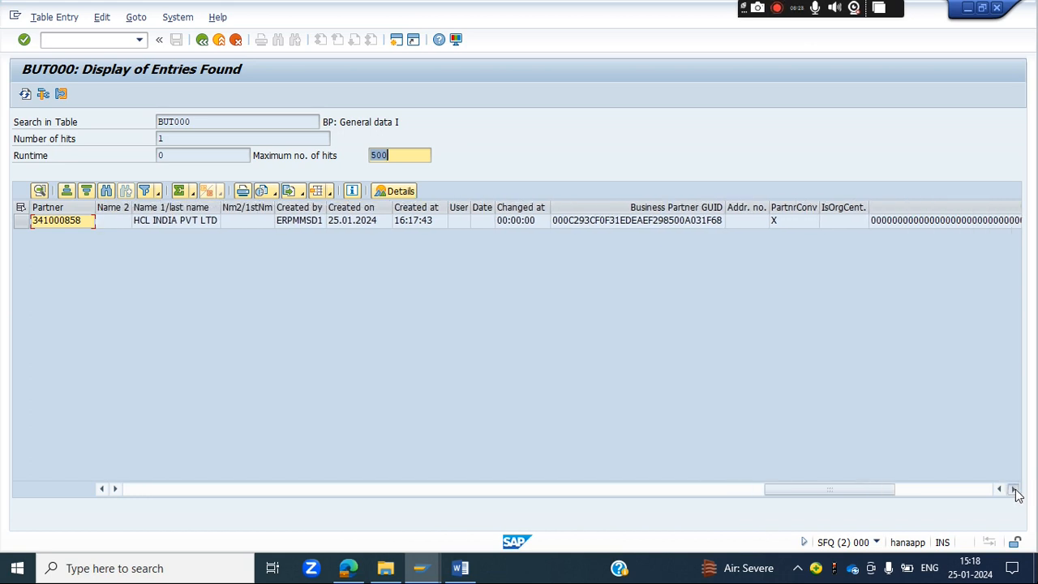
{"action": "left_click", "coordinate": [1013, 489]}
{"action": "left_click", "coordinate": [1013, 489]}
{"action": "left_click", "coordinate": [1013, 489]}
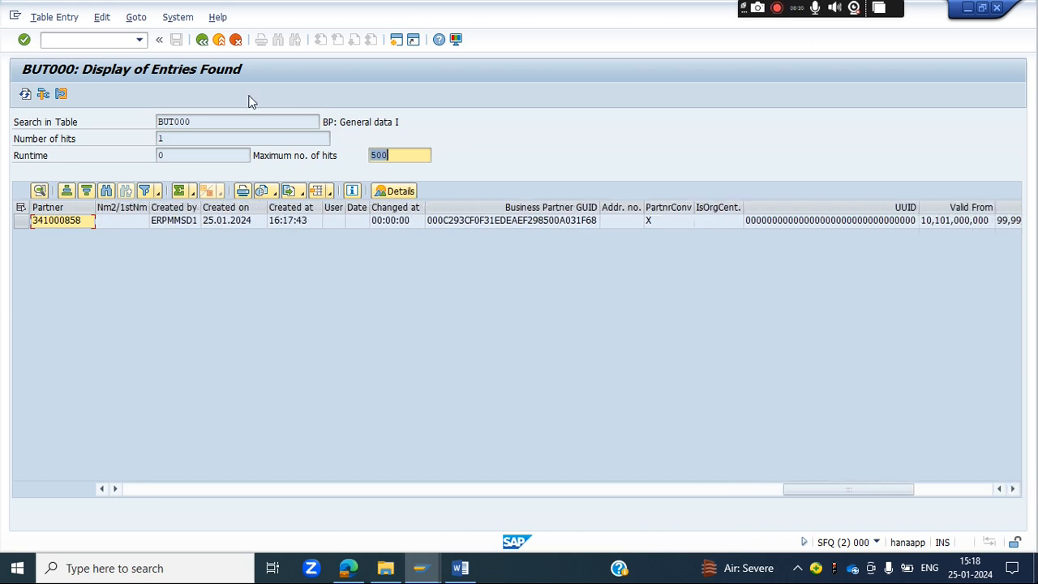
Step: Return to the table selection, copy the table name BUT100 from the Word list and load that table in SAP's General Table Display
{"action": "left_click", "coordinate": [202, 39]}
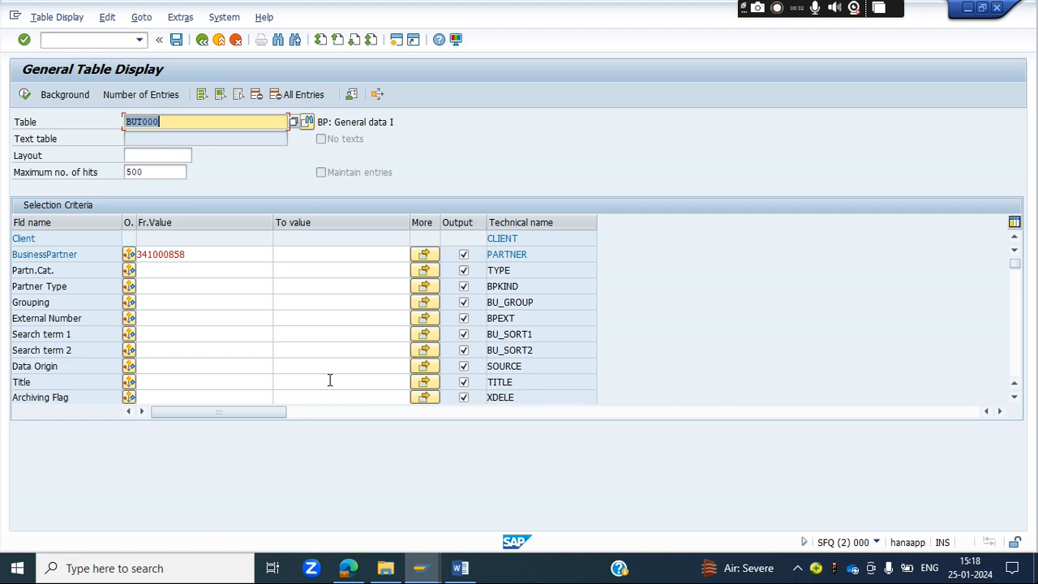
{"action": "key", "text": "alt+Tab"}
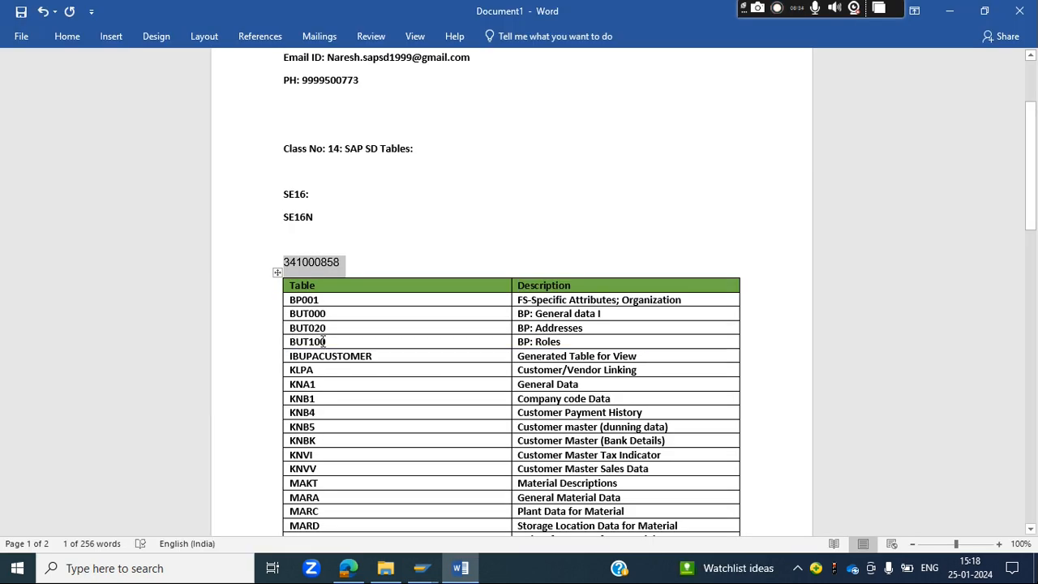
{"action": "left_click_drag", "start_coordinate": [325, 342], "coordinate": [287, 342]}
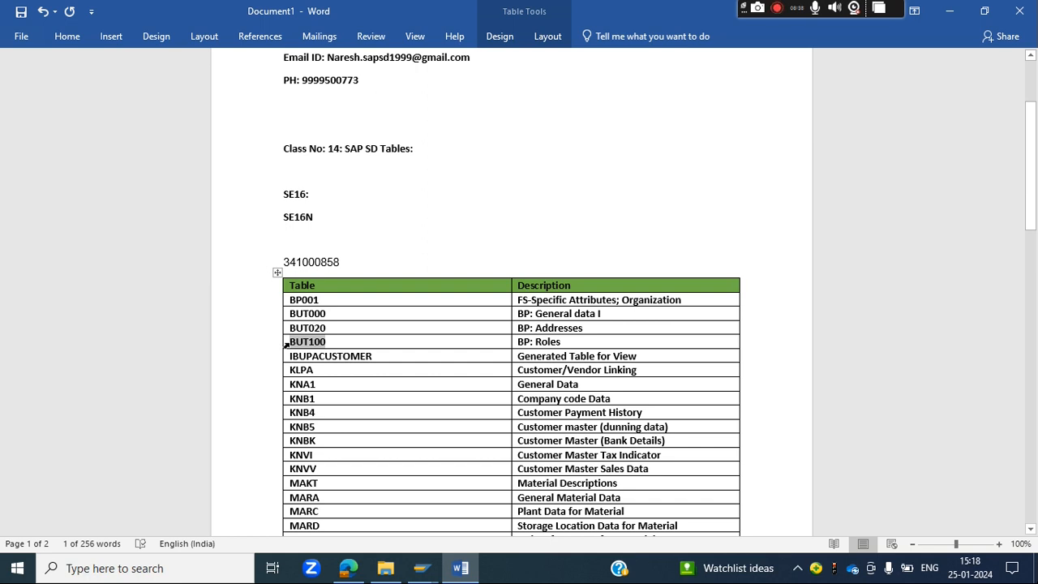
{"action": "key", "text": "ctrl+c"}
{"action": "key", "text": "alt+Tab"}
{"action": "key", "text": "ctrl+v"}
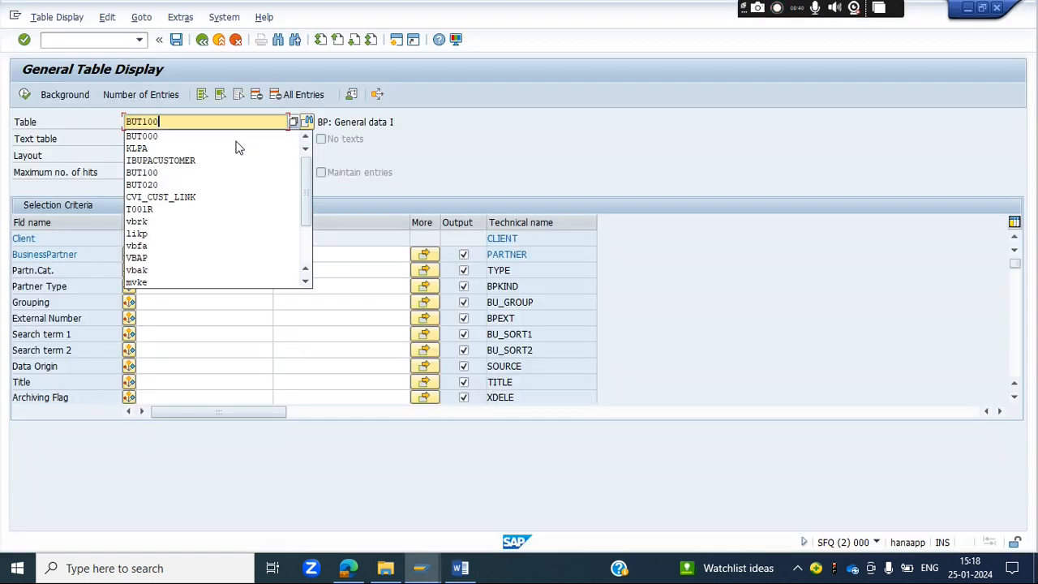
{"action": "key", "text": "Return"}
{"action": "key", "text": "Return"}
Step: Enter the business partner number as the BusinessPartner selection value for BUT100 and run the table display
{"action": "left_click", "coordinate": [159, 253]}
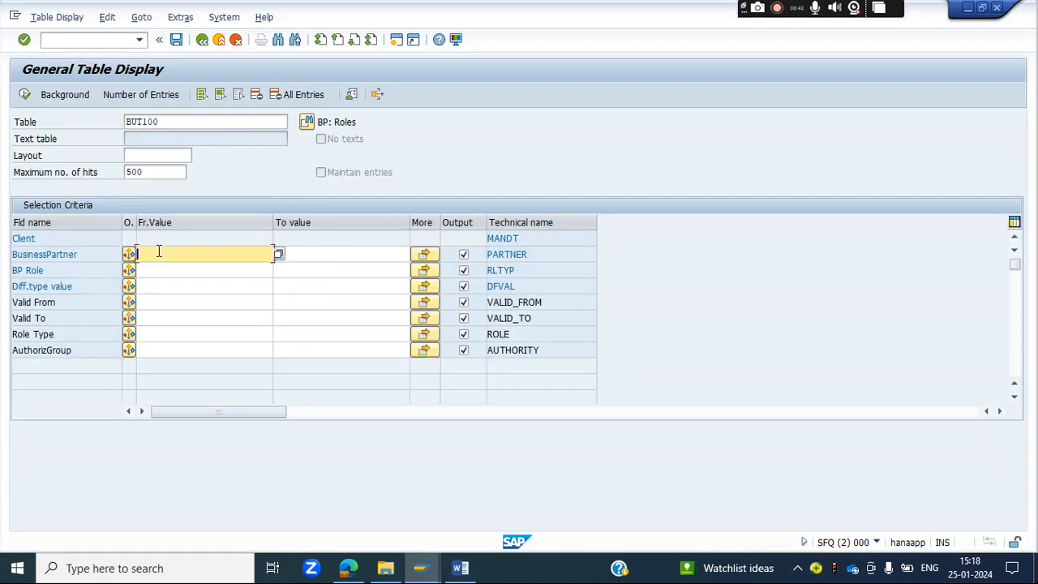
{"action": "left_click", "coordinate": [159, 268]}
{"action": "left_click", "coordinate": [26, 95]}
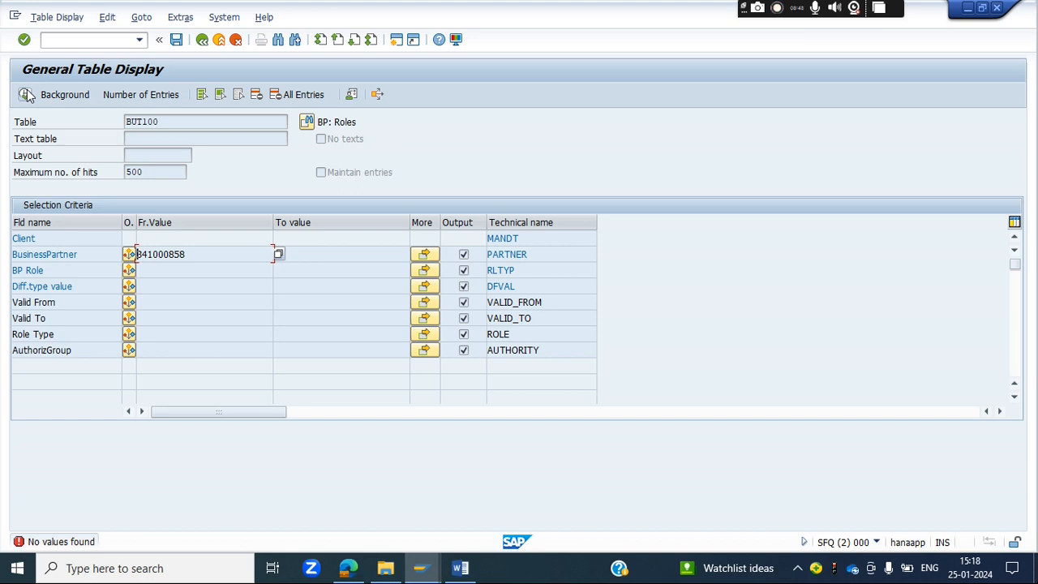
Step: Switch to Word and add the heading "Business Partner Role:" beneath the business partner number, leaving a blank line after it
{"action": "key", "text": "alt+Tab"}
{"action": "left_click", "coordinate": [354, 264]}
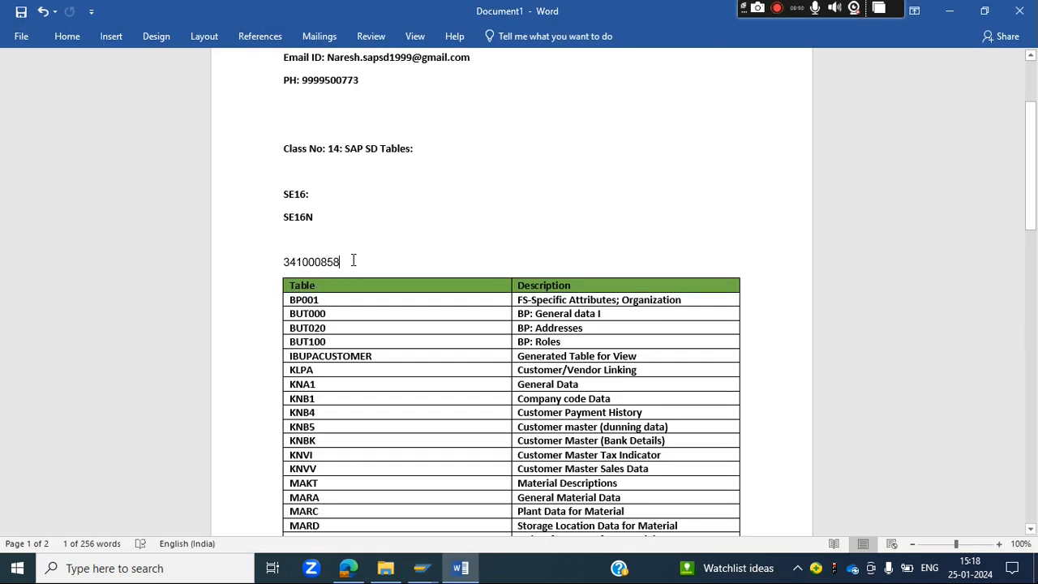
{"action": "key", "text": "Return"}
{"action": "key", "text": "Return"}
{"action": "type", "text": "Bu"}
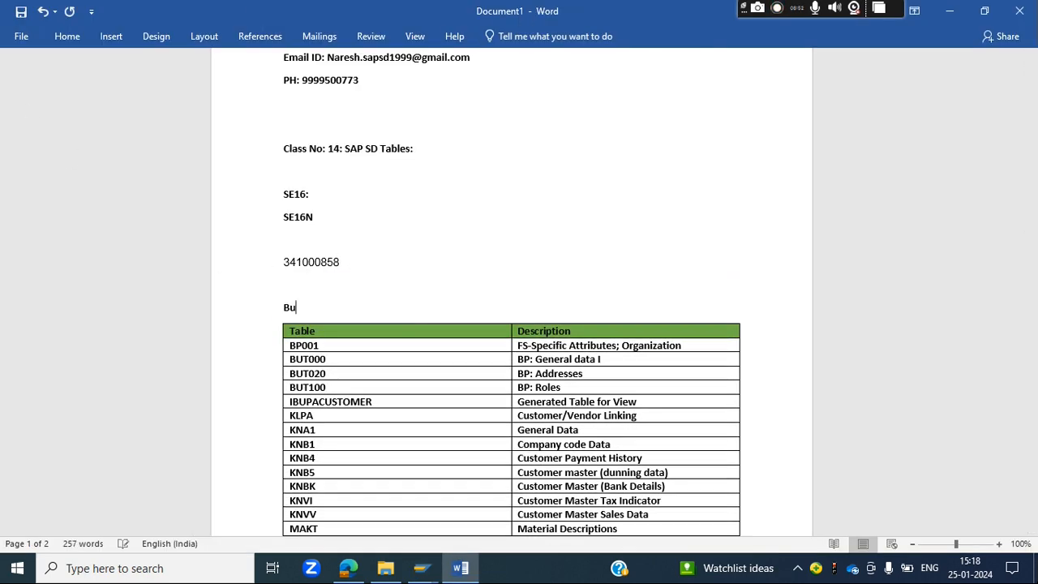
{"action": "type", "text": "siness Partner Role:"}
{"action": "key", "text": "Return"}
{"action": "key", "text": "Return"}
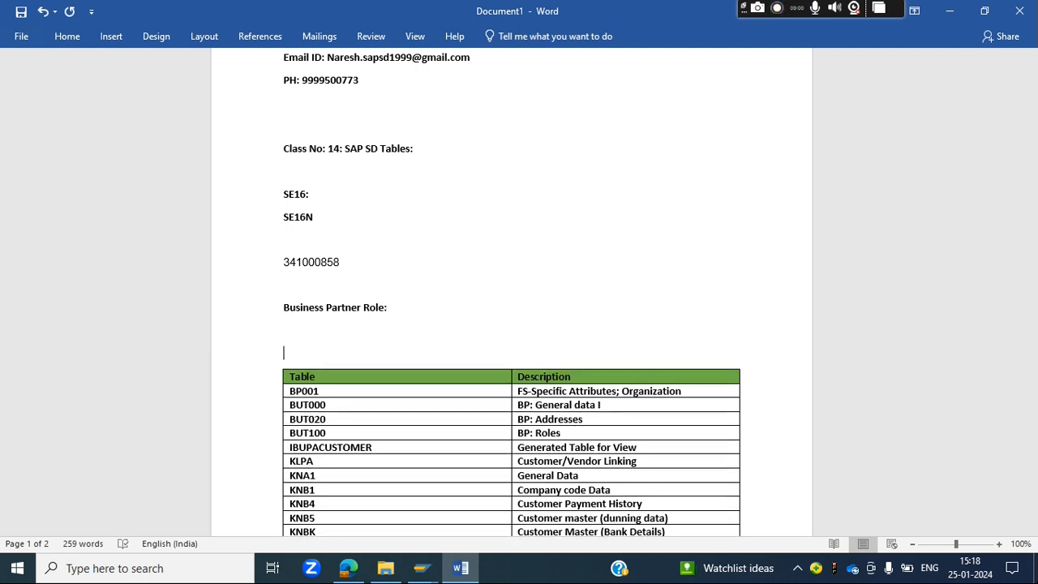
Step: Add the lines "ECC: 6.0" and "S4: 2021" under the Business Partner Role heading
{"action": "type", "text": "ECC: 6.0"}
{"action": "key", "text": "Return"}
{"action": "type", "text": "S4"}
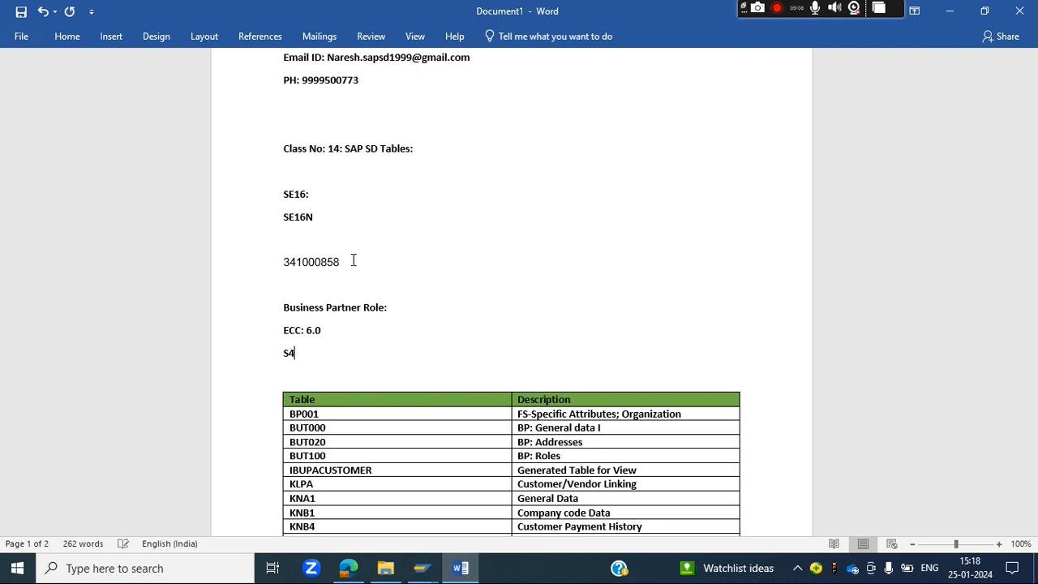
{"action": "type", "text": ": 2021"}
{"action": "key", "text": "Return"}
{"action": "key", "text": "Return"}
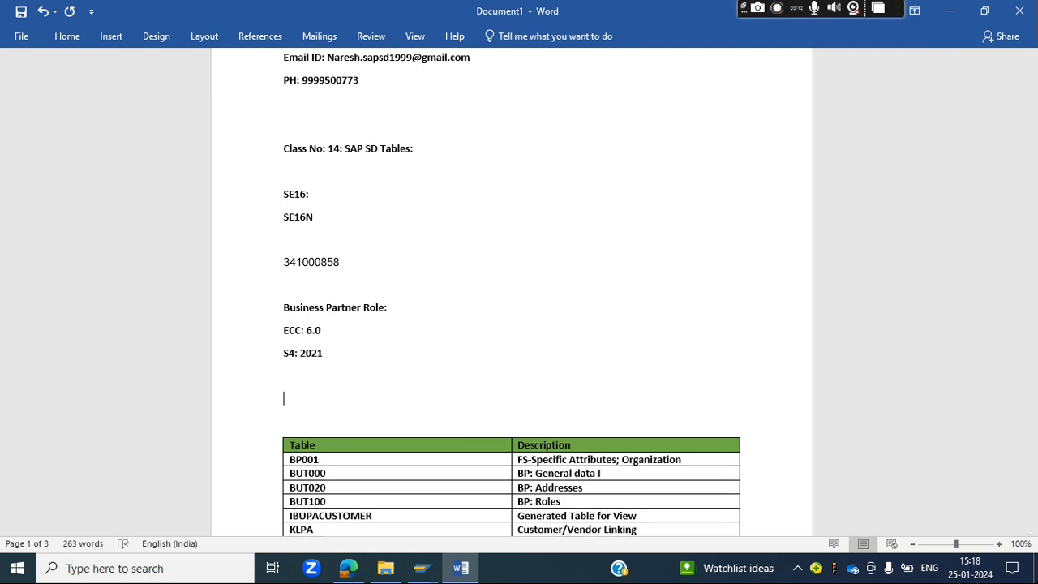
Step: Append a colon to the "ECC: 6.0" line and add the subheading "Customer Master:" beneath it
{"action": "left_click", "coordinate": [329, 336]}
{"action": "type", "text": ":"}
{"action": "key", "text": "Return"}
{"action": "key", "text": "Return"}
{"action": "key", "text": "BackSpace"}
{"action": "key", "text": "BackSpace"}
{"action": "key", "text": "Return"}
{"action": "type", "text": "Custoemer Master:"}
{"action": "key", "text": "Return"}
{"action": "key", "text": "Return"}
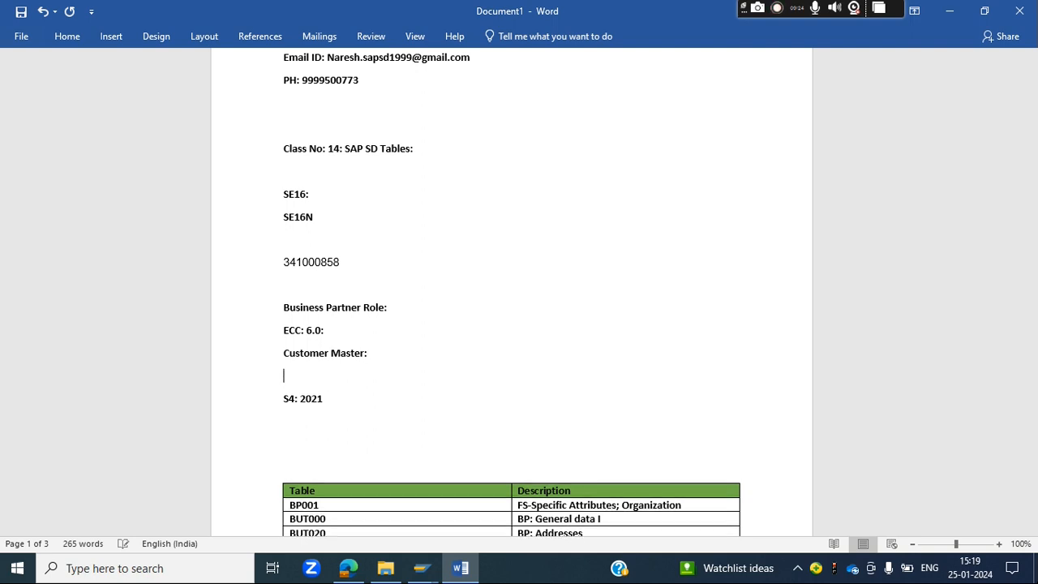
Step: List the customer transaction codes "XD01: Create", "XD02: Change" and "XD03: Display" under Customer Master, followed by blank lines
{"action": "type", "text": "XD01: X"}
{"action": "key", "text": "BackSpace"}
{"action": "type", "text": "Create"}
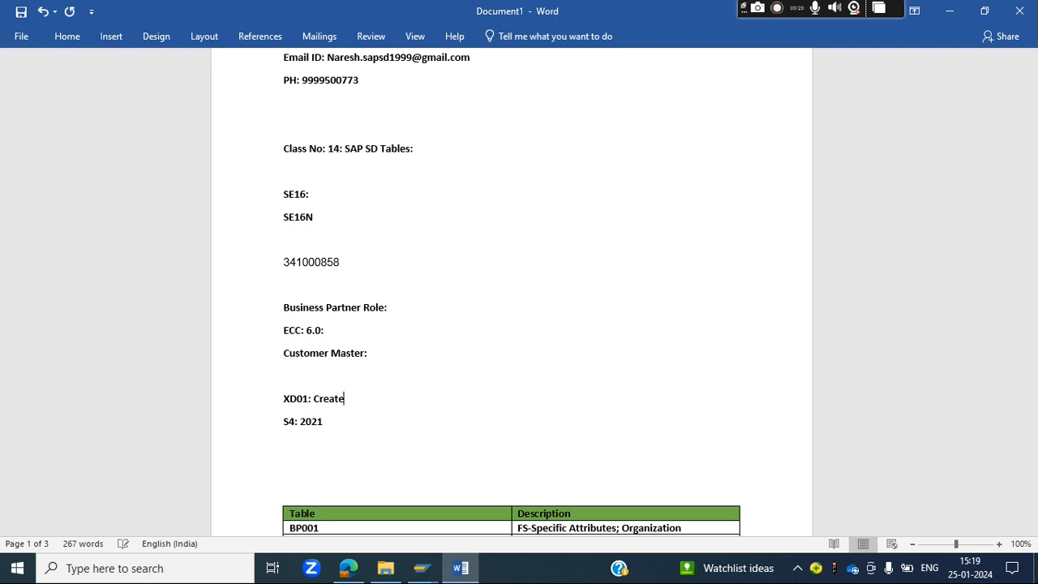
{"action": "key", "text": "Return"}
{"action": "type", "text": "X"}
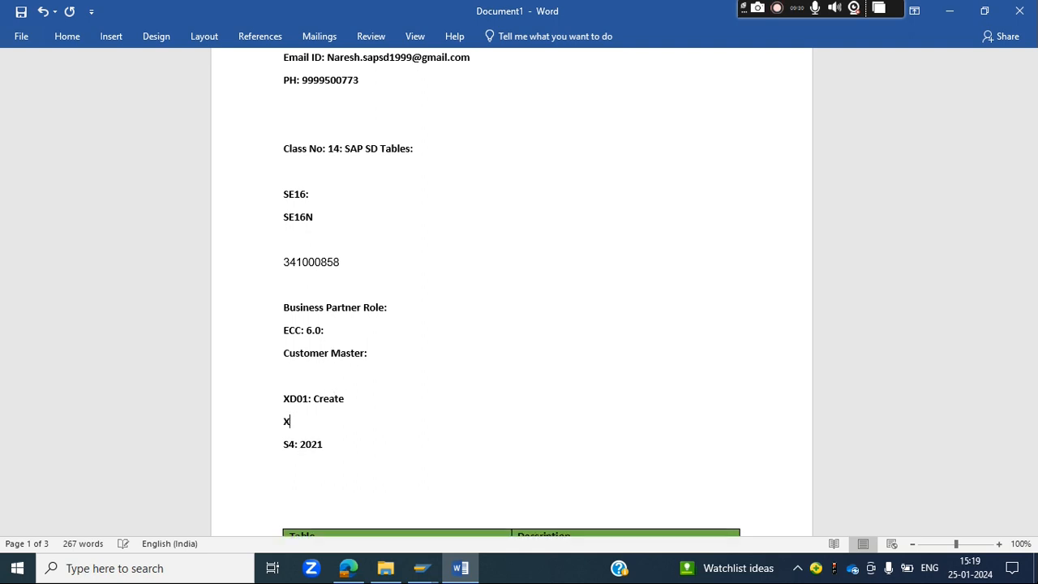
{"action": "type", "text": "D02: Change"}
{"action": "key", "text": "Return"}
{"action": "type", "text": "XD03: "}
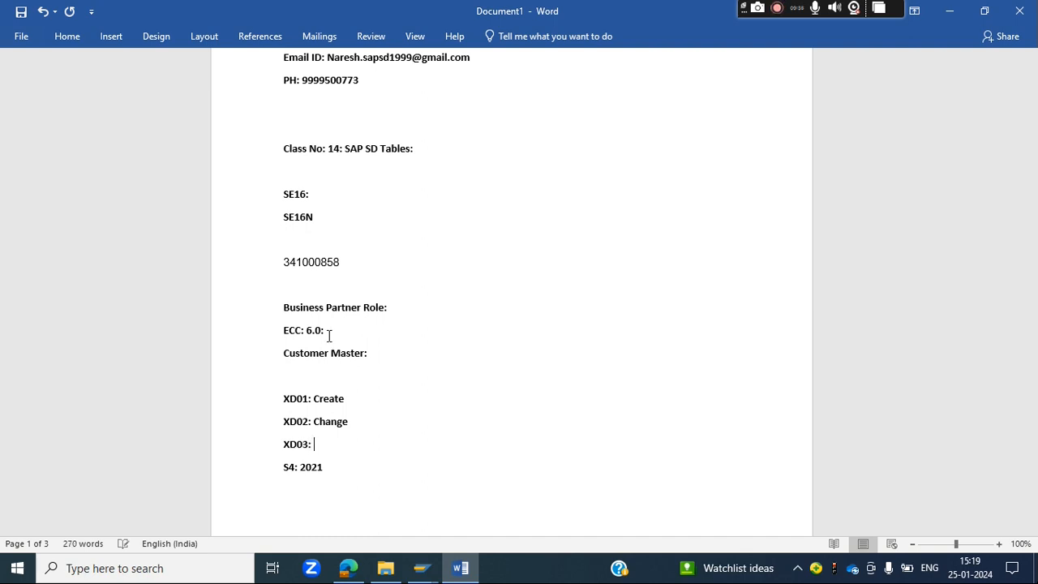
{"action": "type", "text": "Displa"}
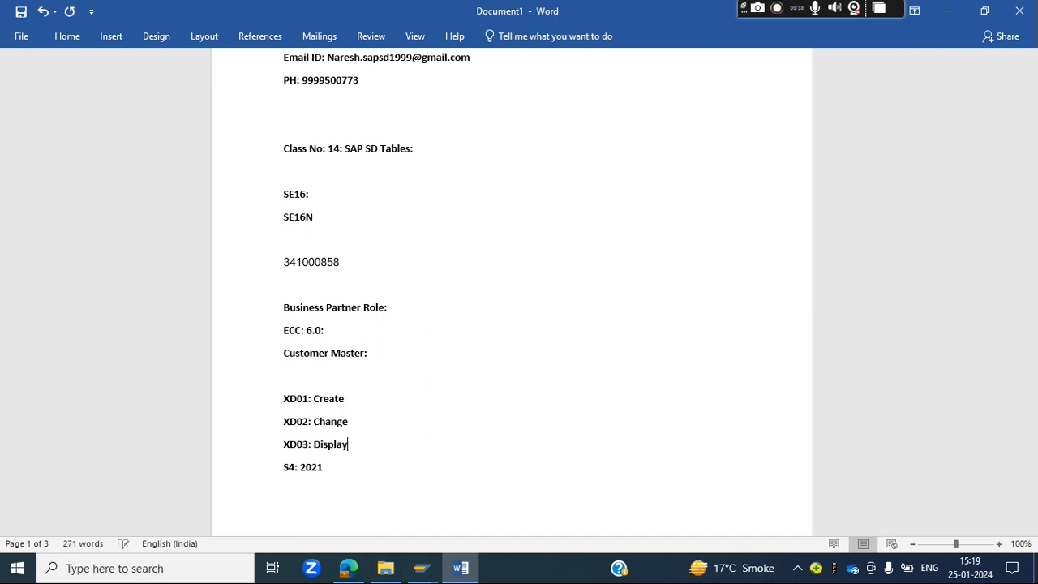
{"action": "type", "text": "y"}
{"action": "key", "text": "Return"}
{"action": "key", "text": "Return"}
{"action": "key", "text": "Up"}
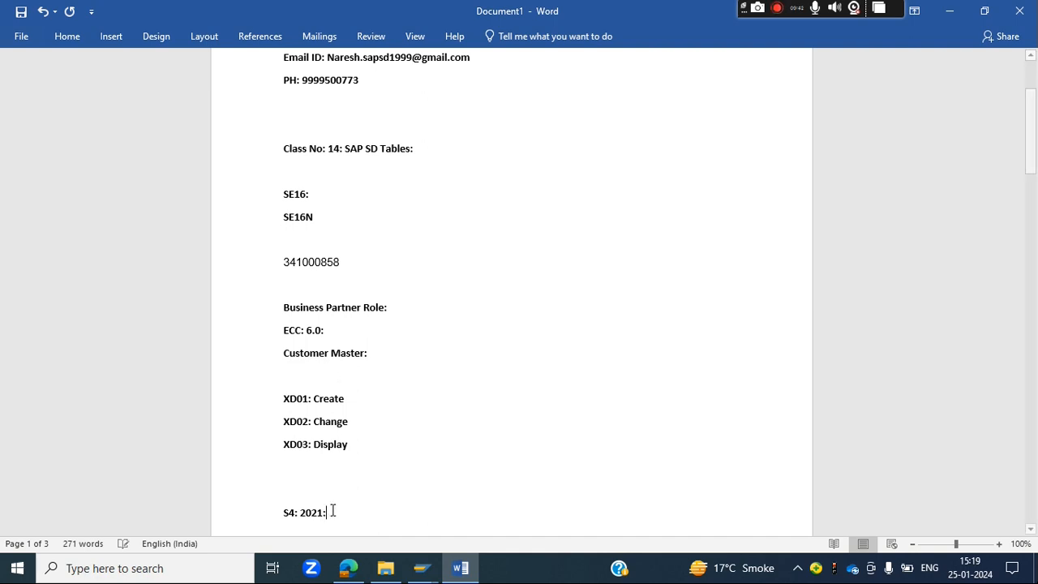
Step: Change the S4 line to "S4: HANA 2021:" and add the transaction code "BP" beneath it
{"action": "type", "text": ":"}
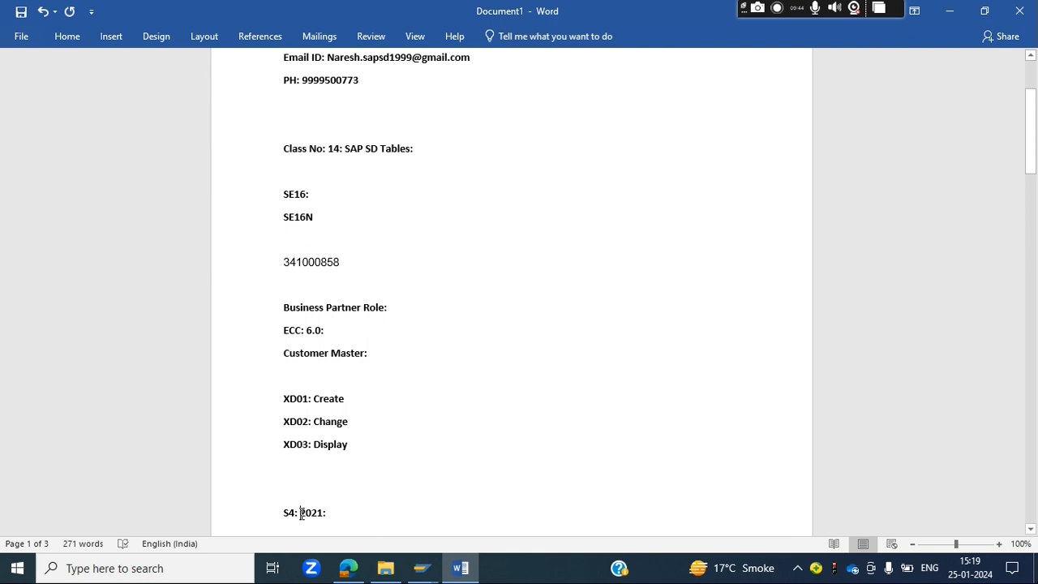
{"action": "left_click", "coordinate": [300, 513]}
{"action": "type", "text": "HANA"}
{"action": "key", "text": "Return"}
{"action": "key", "text": "Return"}
{"action": "type", "text": "BP"}
Step: Add the subheading "Vendor:" below the XD03 line, with blank lines around it
{"action": "left_click", "coordinate": [361, 420]}
{"action": "key", "text": "Return"}
{"action": "key", "text": "Return"}
{"action": "type", "text": "Vend"}
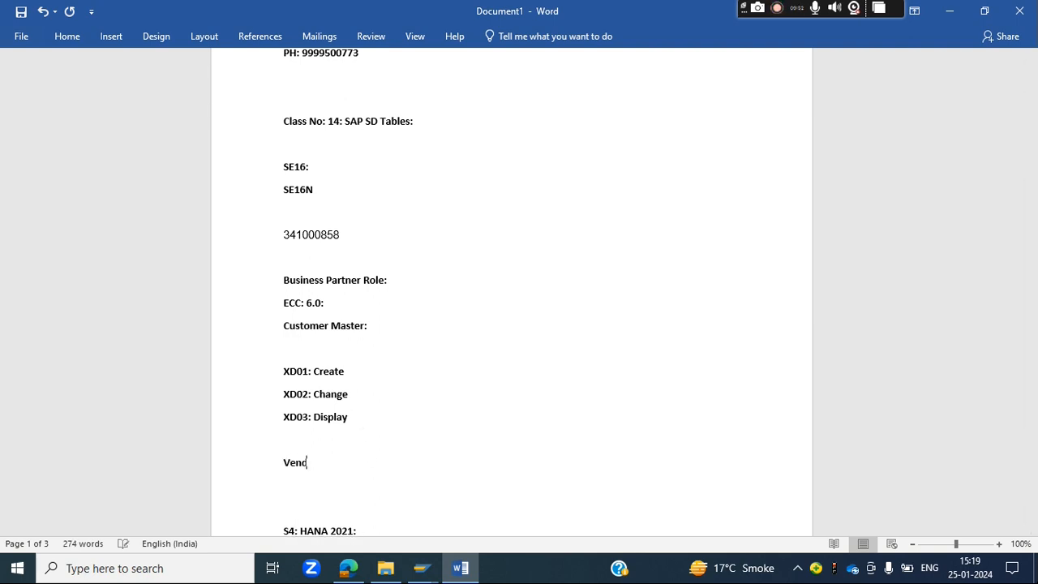
{"action": "type", "text": "or:"}
{"action": "key", "text": "Return"}
{"action": "key", "text": "Return"}
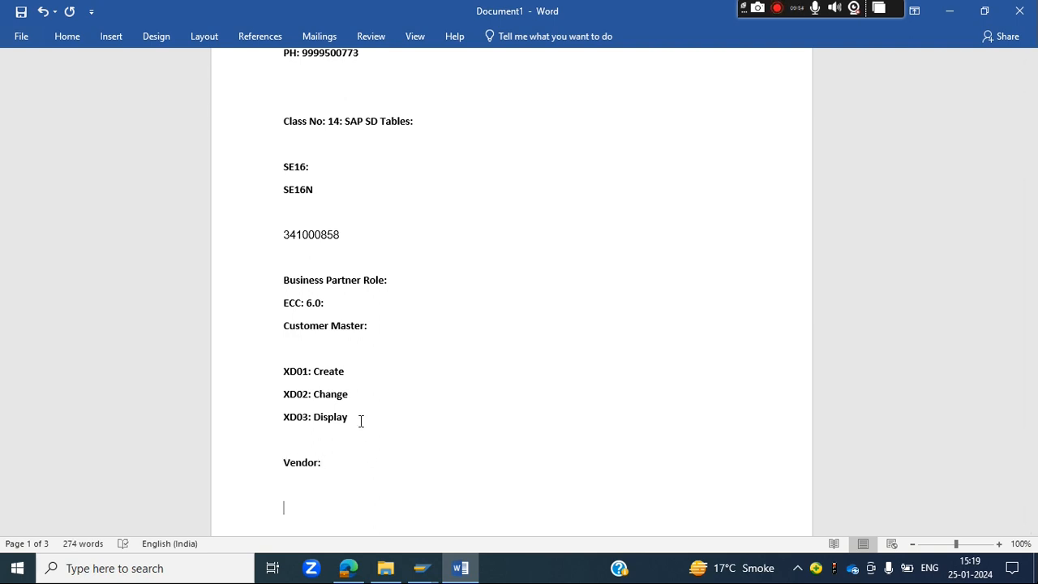
Step: List the vendor transaction codes "XK01: Create", "XK02: Change" and "XK03: Display" under Vendor, removing any text pasted beside the XD03 line
{"action": "type", "text": "V"}
{"action": "type", "text": "XK01"}
{"action": "type", "text": ": C"}
{"action": "type", "text": "r"}
{"action": "right_click", "coordinate": [360, 421]}
{"action": "left_click", "coordinate": [394, 276]}
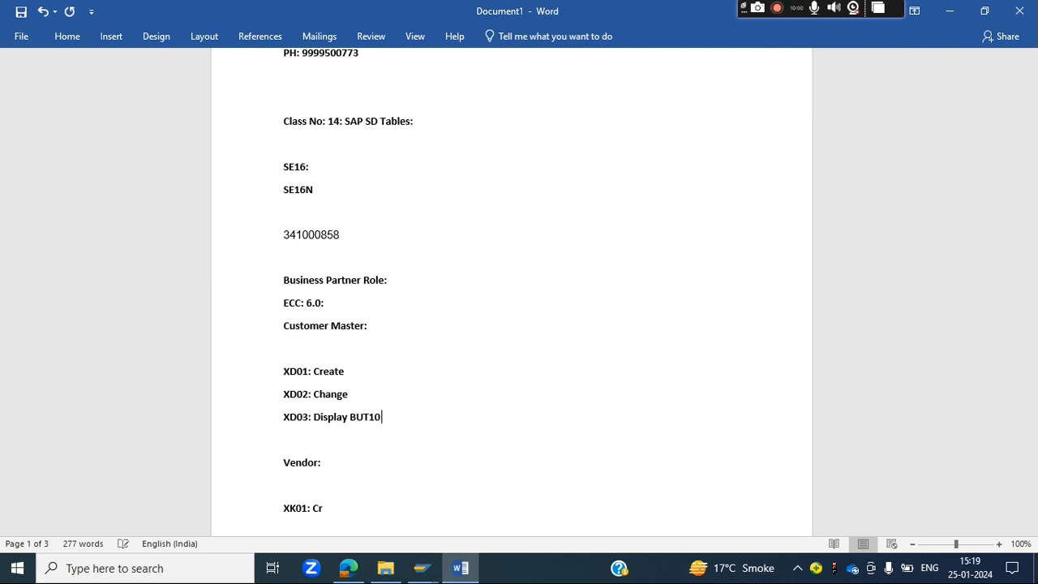
{"action": "key", "text": "BackSpace"}
{"action": "key", "text": "BackSpace"}
{"action": "type", "text": "eate"}
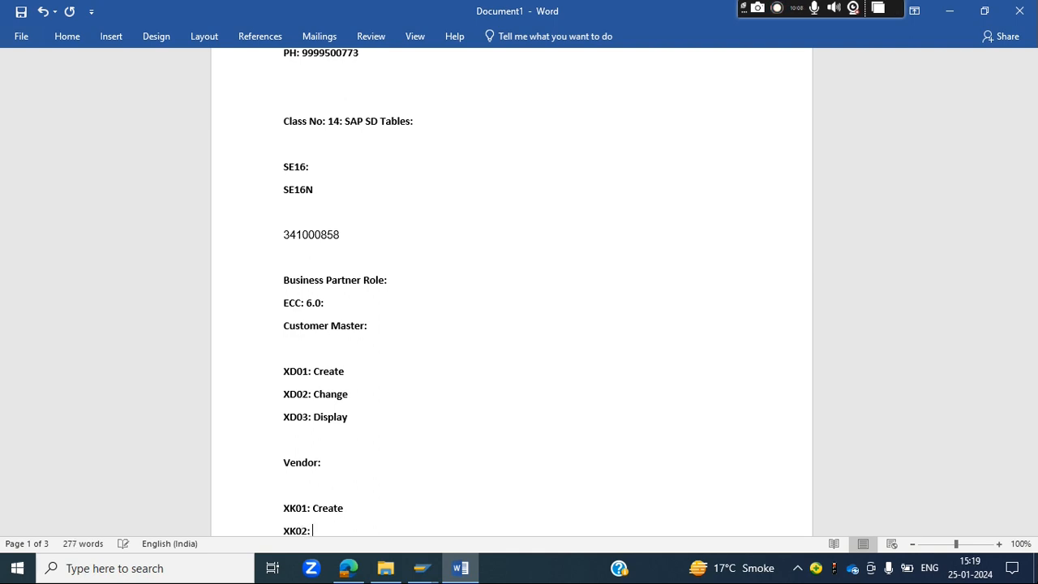
{"action": "type", "text": "nge"}
{"action": "key", "text": "Return"}
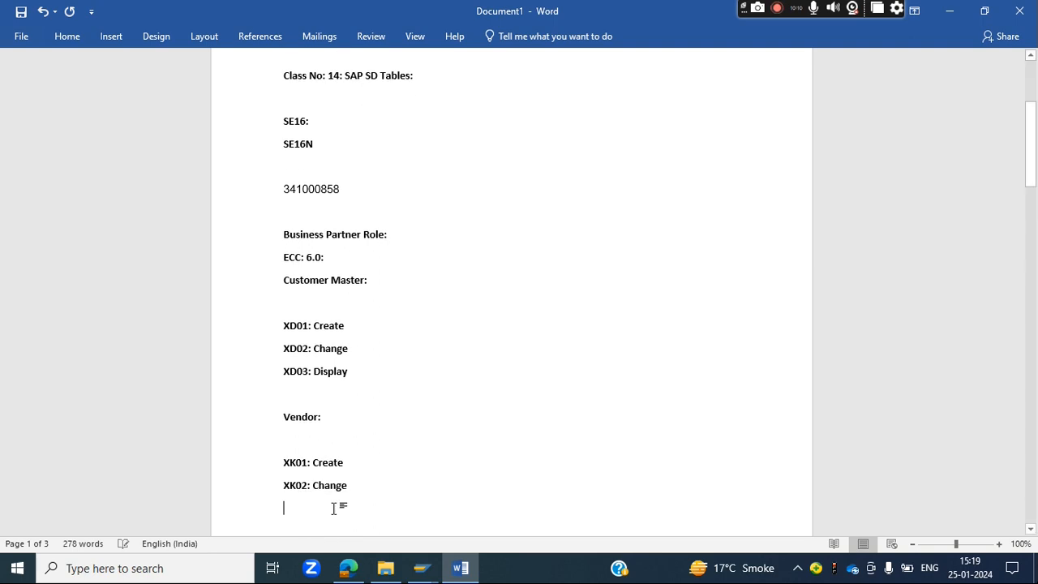
{"action": "type", "text": "XK03: Display"}
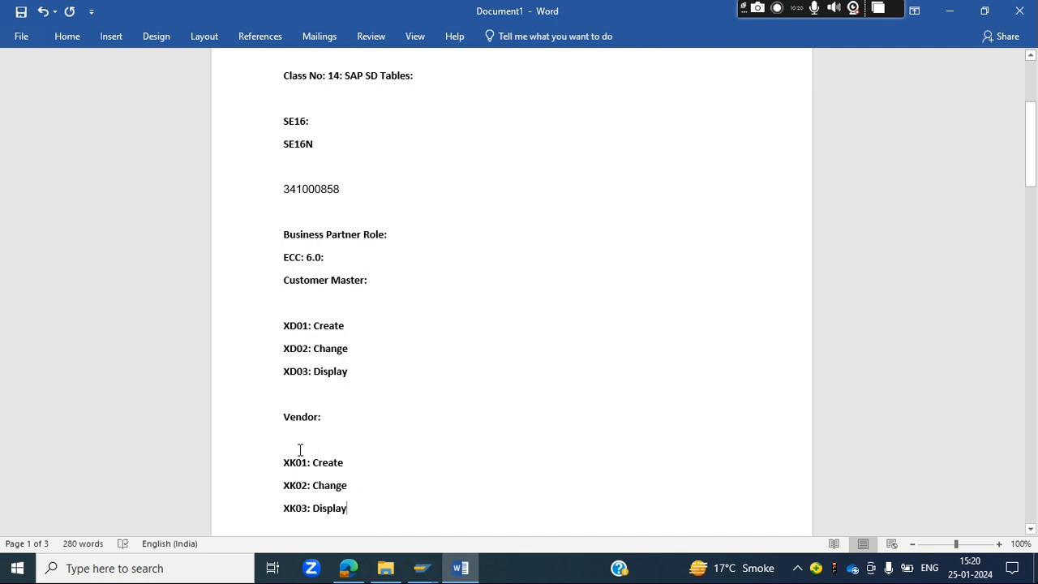
Step: Highlight the BP transaction code listed under the S4: HANA 2021 heading to point it out
{"action": "scroll", "coordinate": [292, 459], "scroll_direction": "down", "scroll_amount": 8}
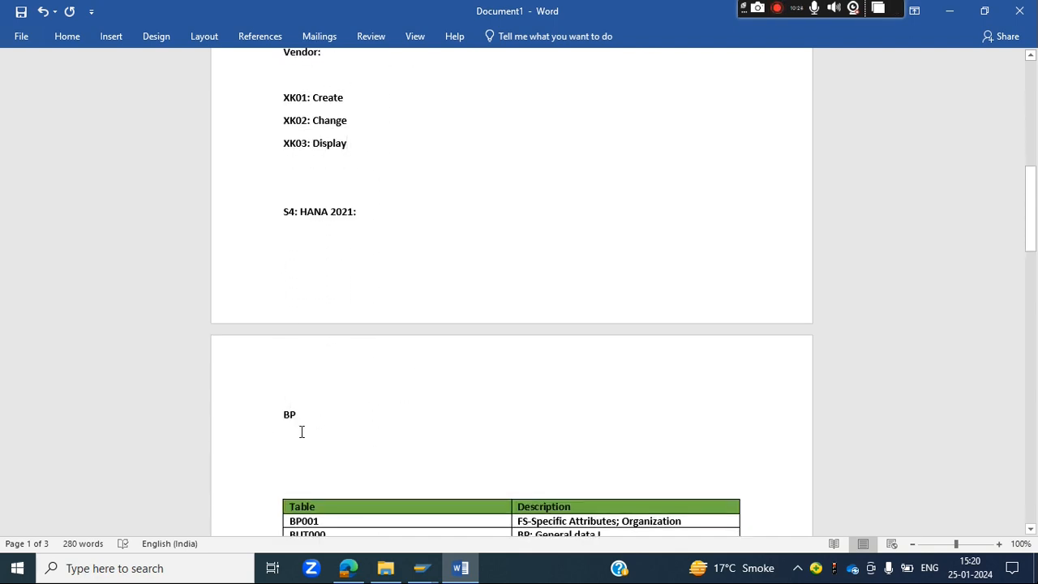
{"action": "left_click_drag", "start_coordinate": [276, 417], "coordinate": [299, 421]}
{"action": "left_click", "coordinate": [302, 415]}
{"action": "double_click", "coordinate": [292, 419]}
{"action": "left_click", "coordinate": [302, 419]}
{"action": "double_click", "coordinate": [284, 422]}
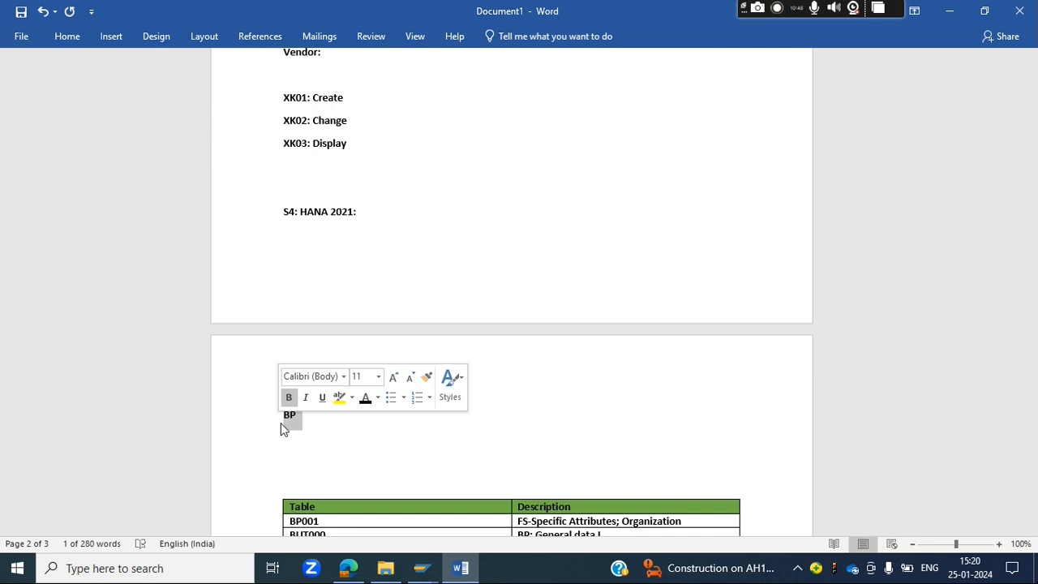
{"action": "left_click", "coordinate": [330, 430]}
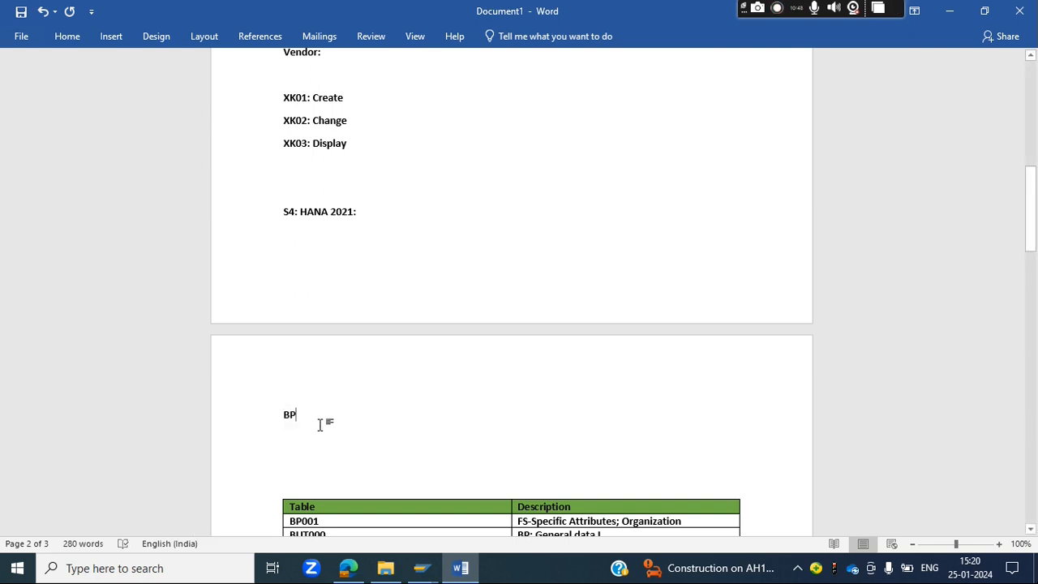
Step: Add the subheading "Customer:" below the BP line, separated from it by a blank line
{"action": "key", "text": "Return"}
{"action": "key", "text": "Return"}
{"action": "type", "text": "us"}
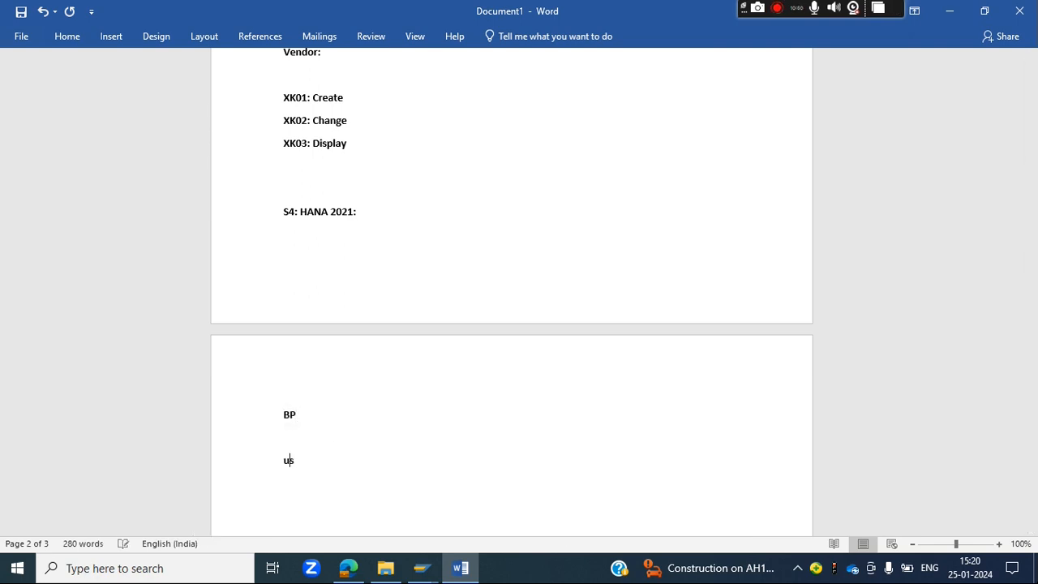
{"action": "type", "text": "tom"}
{"action": "key", "text": "BackSpace"}
{"action": "key", "text": "BackSpace"}
{"action": "key", "text": "BackSpace"}
{"action": "key", "text": "BackSpace"}
{"action": "type", "text": "stomer: "}
Step: List the customer roles "FLCU00: Company code" and "FLCU01: Sales Data" under the Customer subheading
{"action": "type", "text": "FLCU00"}
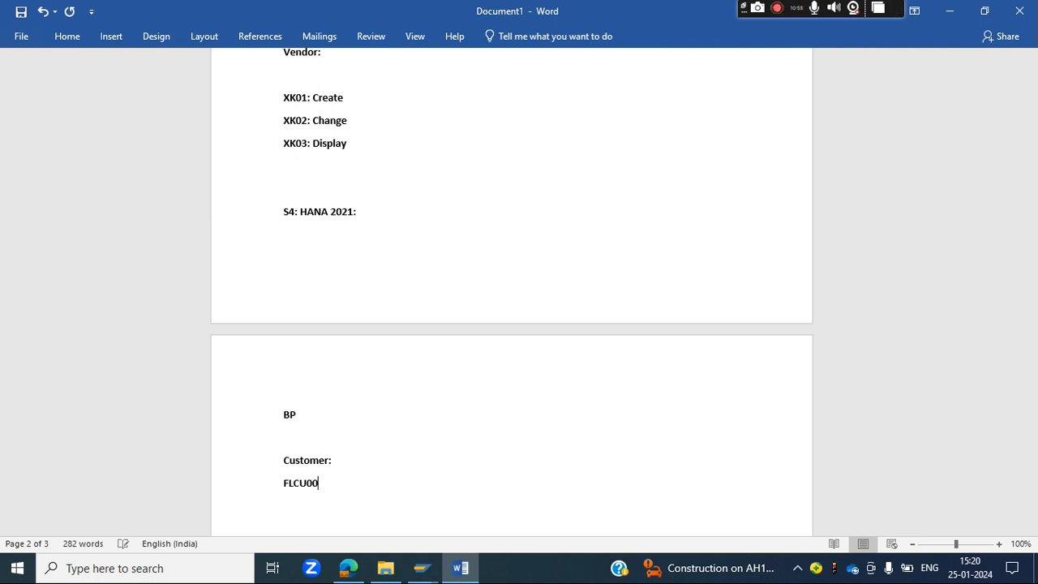
{"action": "type", "text": ": Company code FLCU01: "}
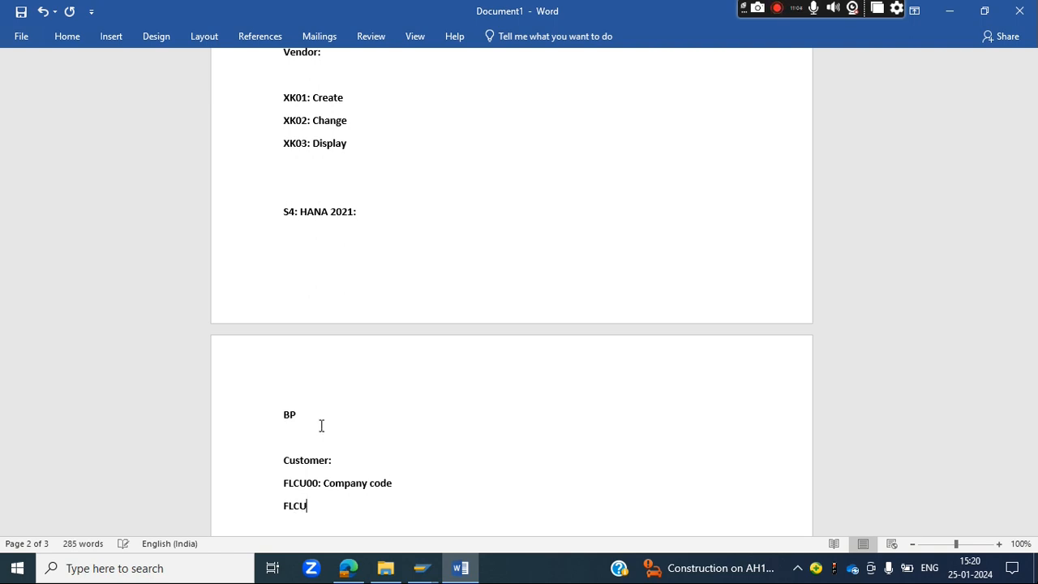
{"action": "type", "text": "Sales Data"}
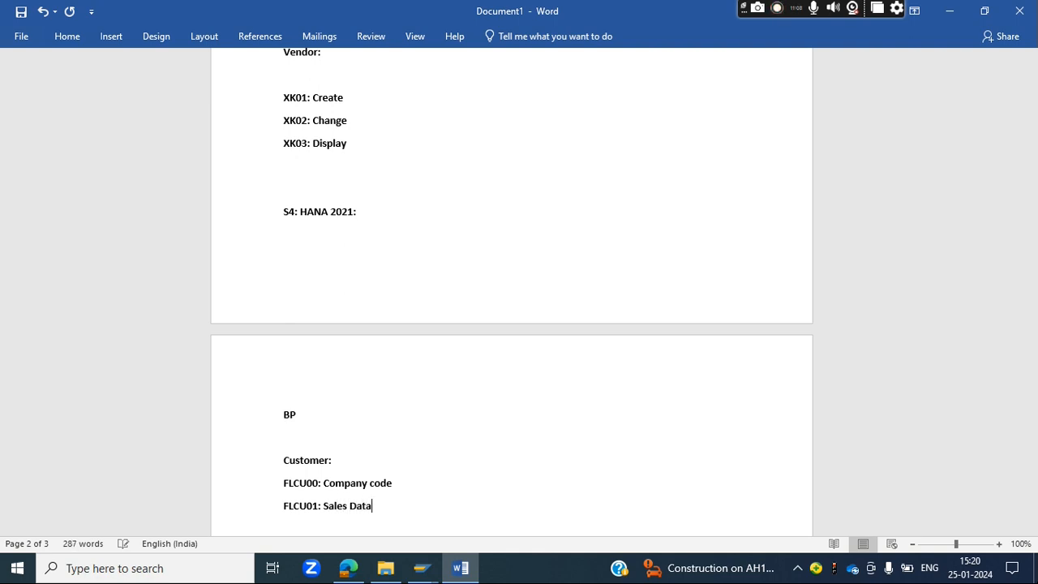
Step: Switch to SAP, copy the business partner number, leave the BUT100 table selection and open transaction BP
{"action": "key", "text": "alt+Tab"}
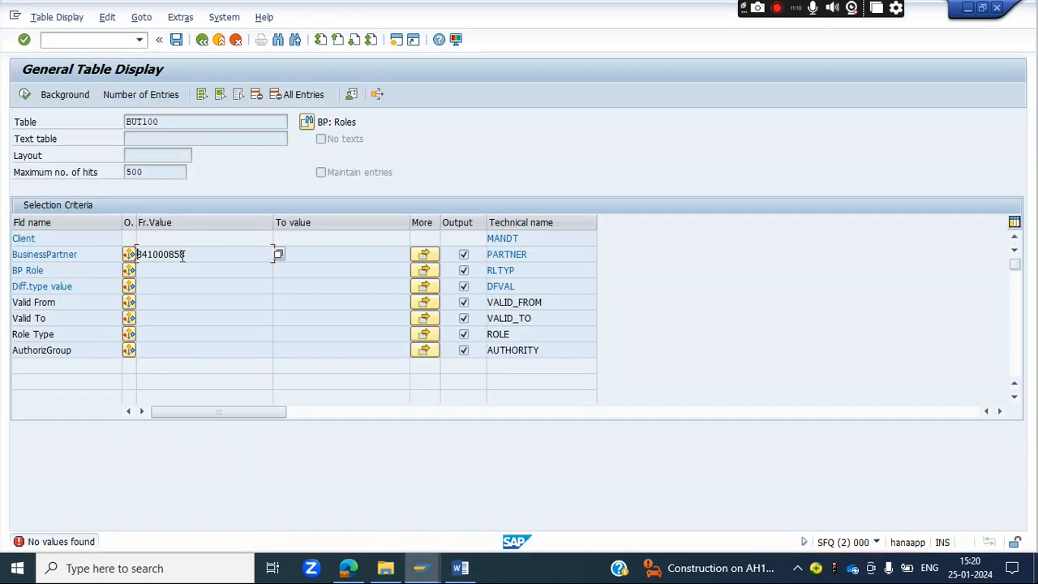
{"action": "left_click_drag", "start_coordinate": [183, 256], "coordinate": [143, 258]}
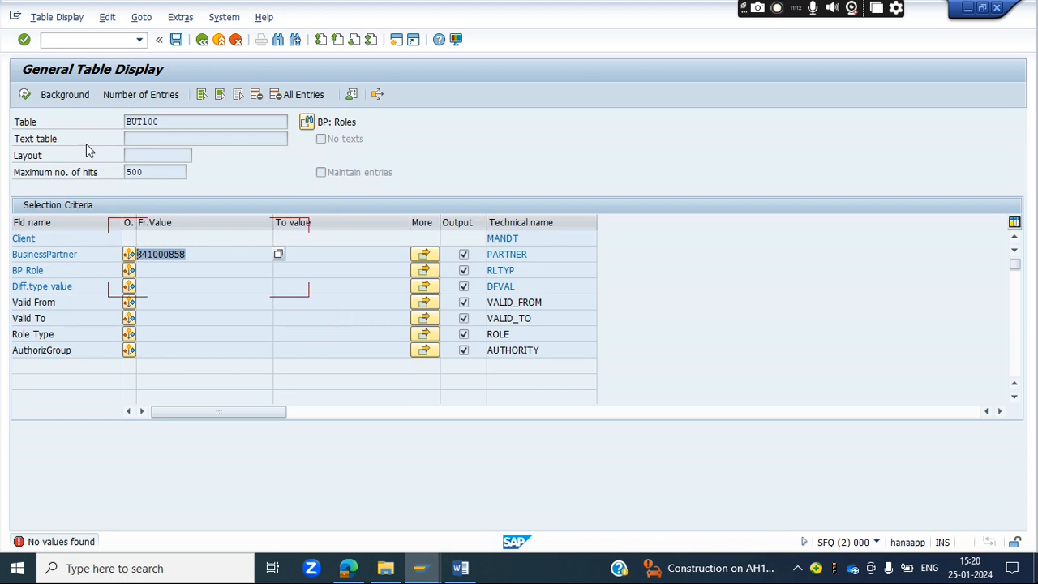
{"action": "left_click", "coordinate": [202, 40]}
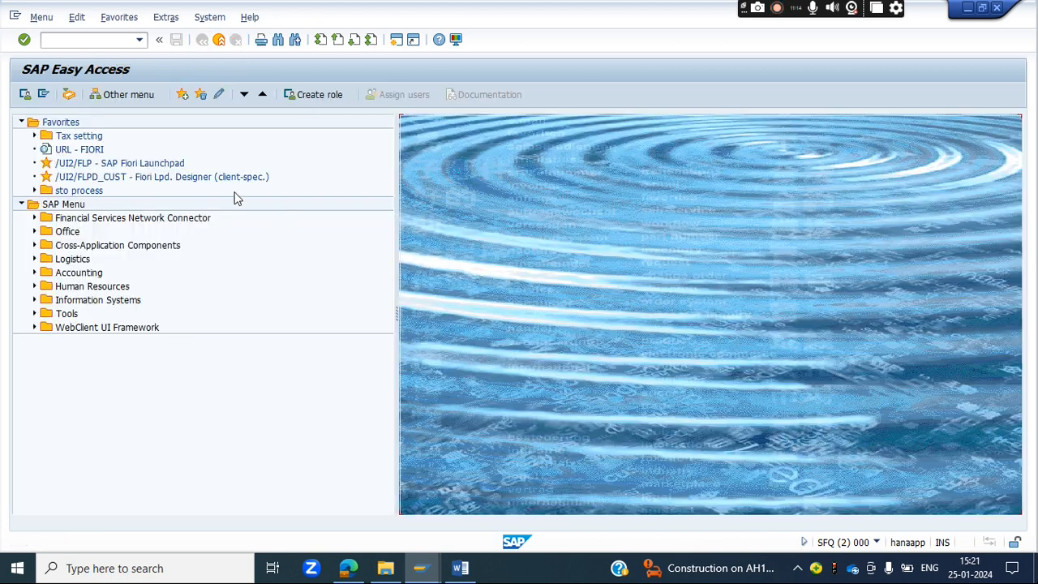
{"action": "left_click", "coordinate": [140, 40]}
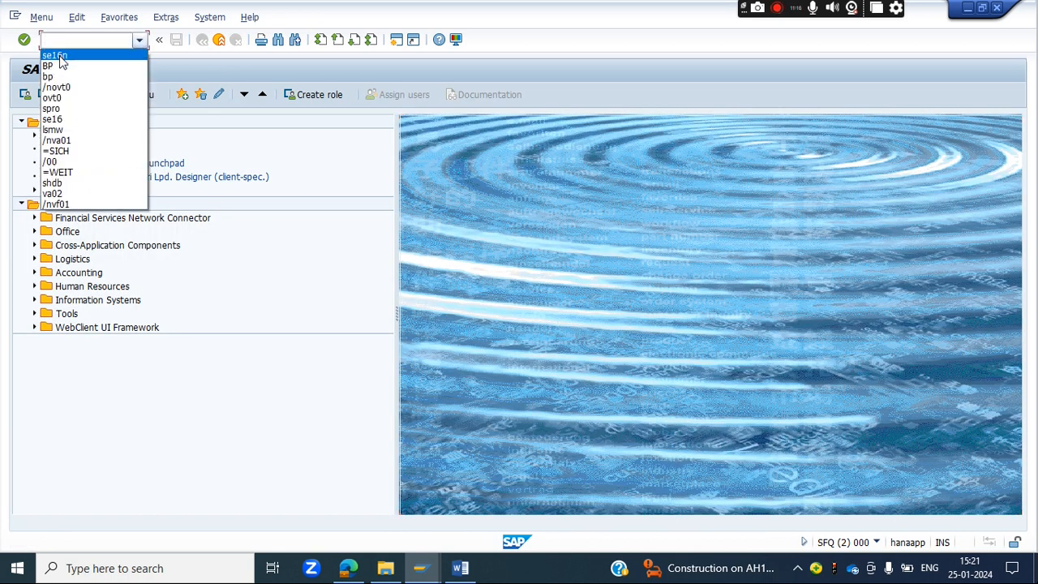
{"action": "left_click", "coordinate": [45, 51]}
{"action": "left_click", "coordinate": [24, 40]}
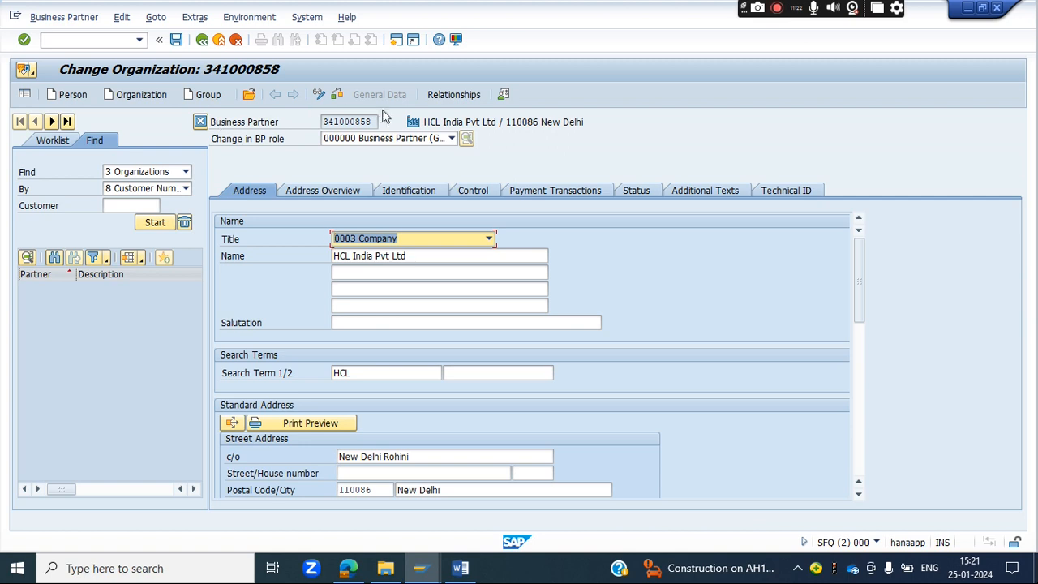
Step: Change the BP role of the HCL India Pvt Ltd organization to FLCU00
{"action": "left_click", "coordinate": [451, 139]}
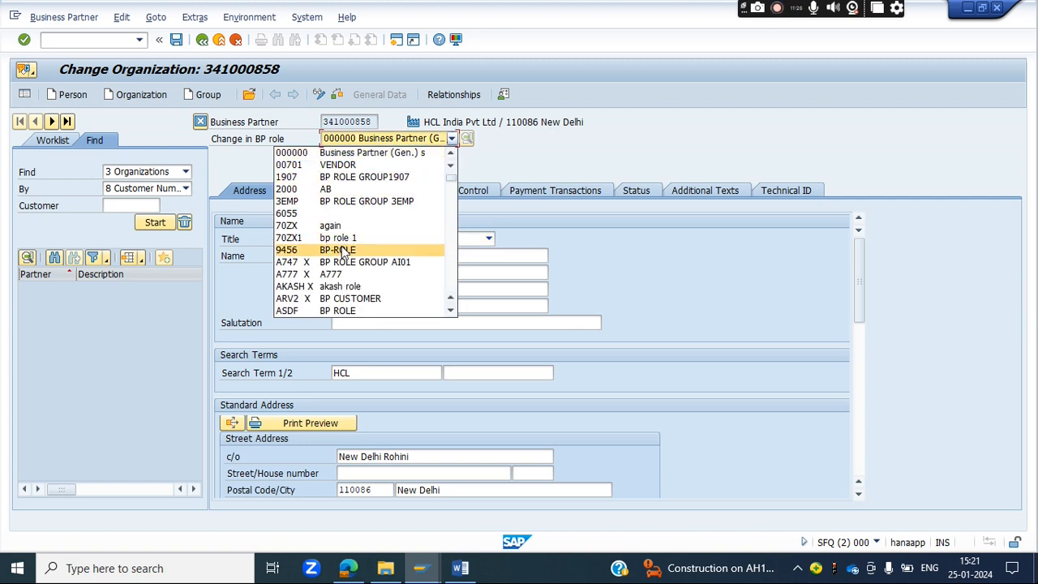
{"action": "key", "text": "f"}
{"action": "key", "text": "f"}
{"action": "key", "text": "f"}
{"action": "key", "text": "f"}
{"action": "key", "text": "f"}
{"action": "key", "text": "f"}
{"action": "key", "text": "f"}
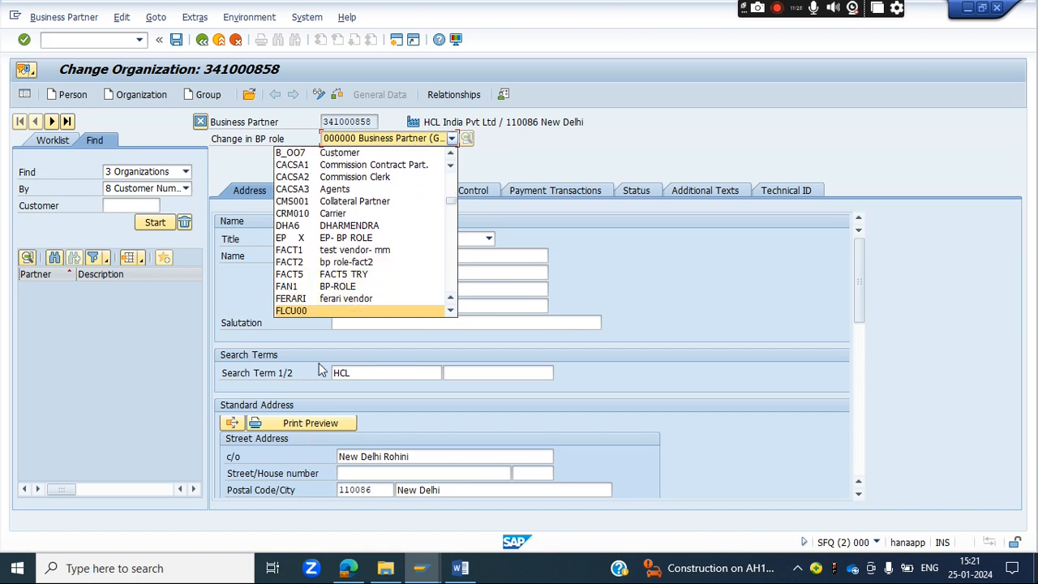
{"action": "left_click", "coordinate": [294, 310]}
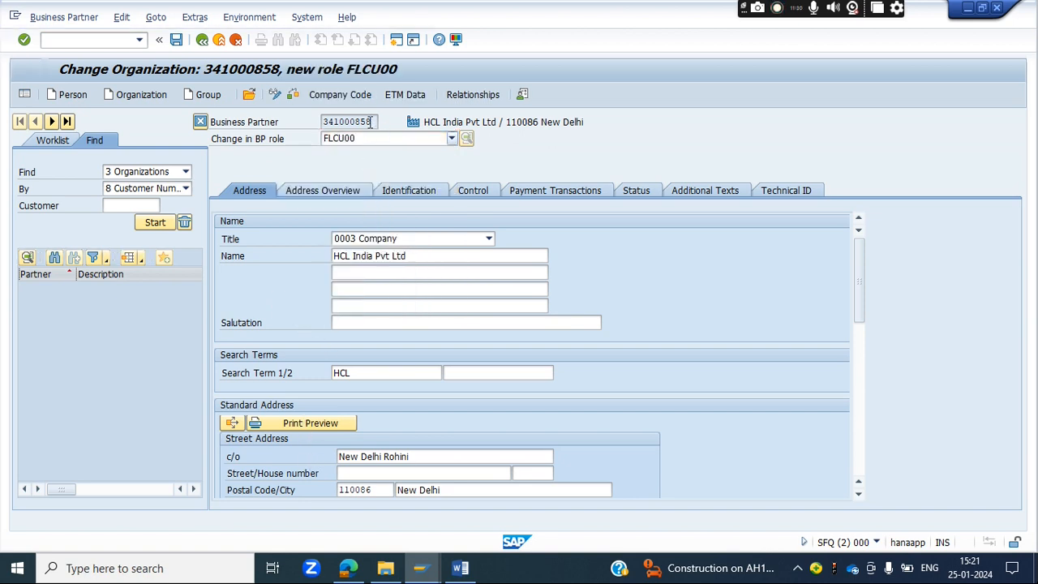
Step: Open the company code data for the FLCU00 role and assign company code TA36
{"action": "left_click", "coordinate": [340, 95]}
{"action": "left_click", "coordinate": [344, 205]}
{"action": "left_click", "coordinate": [344, 222]}
{"action": "key", "text": "Return"}
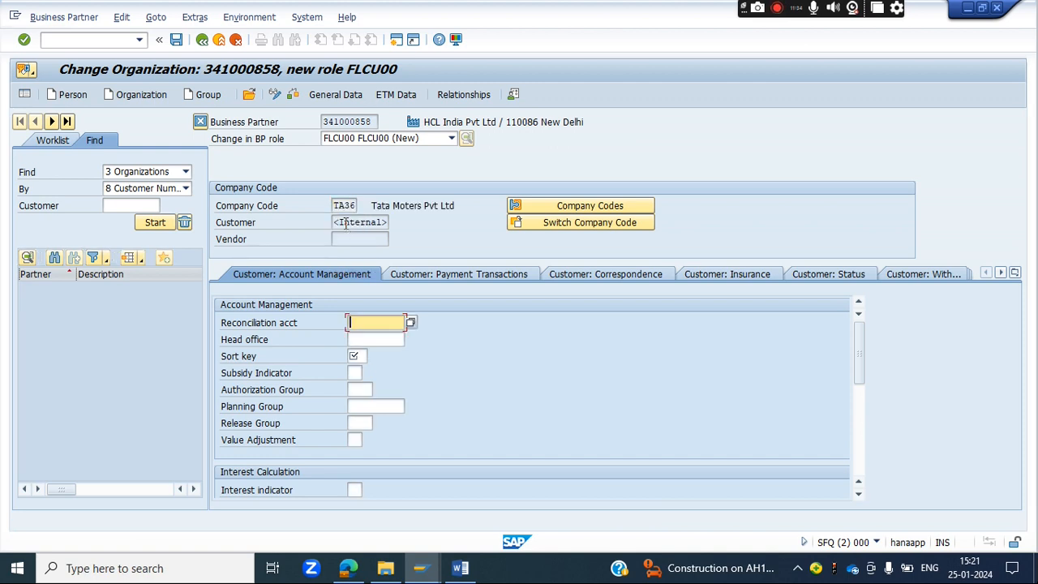
Step: Set the reconciliation account to 150000 and the sort key to 009, and save the business partner
{"action": "left_click", "coordinate": [374, 322]}
{"action": "left_click", "coordinate": [365, 350]}
{"action": "left_click", "coordinate": [357, 357]}
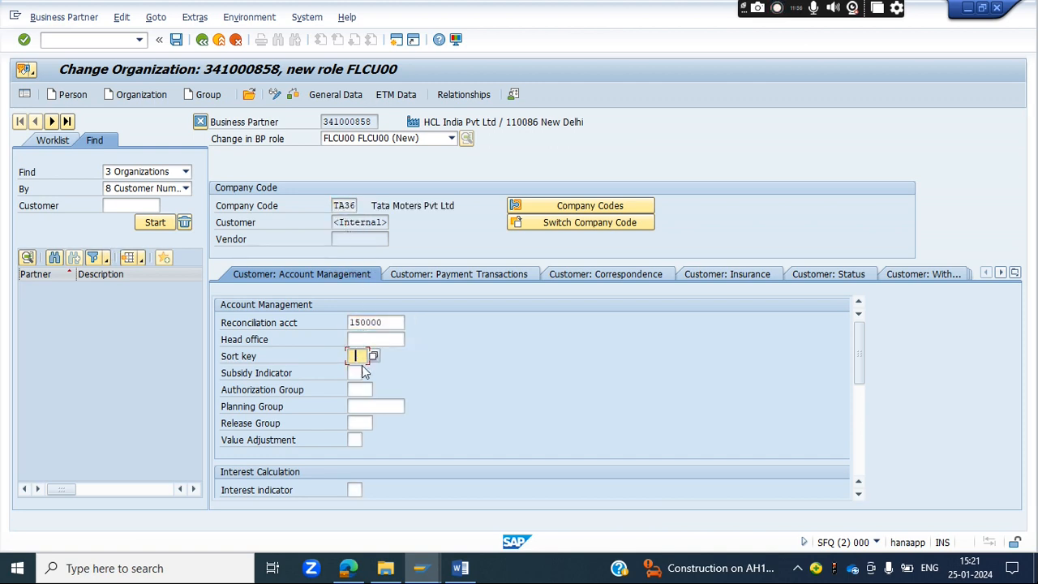
{"action": "left_click", "coordinate": [361, 370]}
{"action": "left_click", "coordinate": [176, 39]}
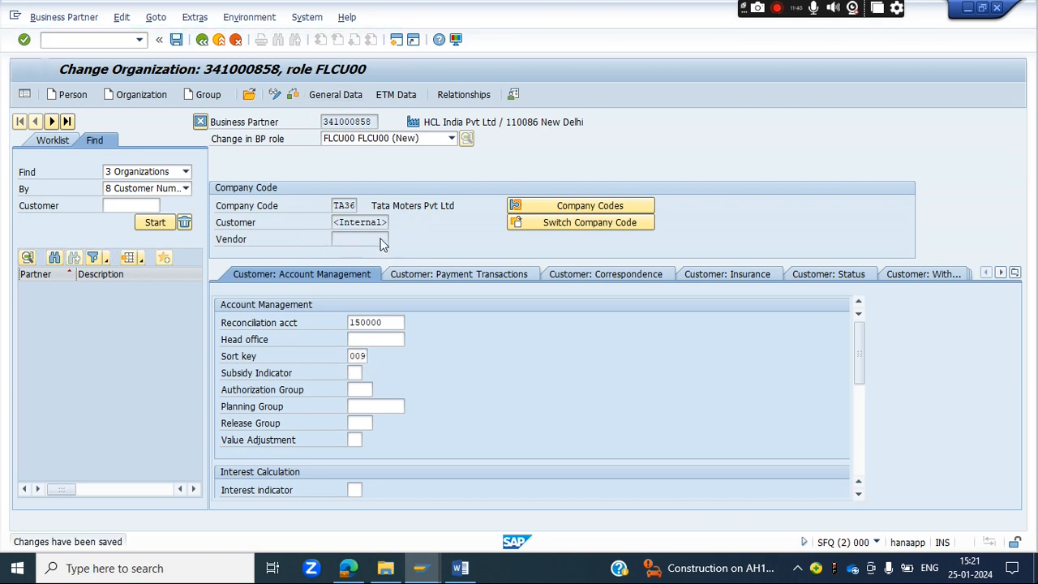
{"action": "left_click_drag", "start_coordinate": [388, 224], "coordinate": [332, 225]}
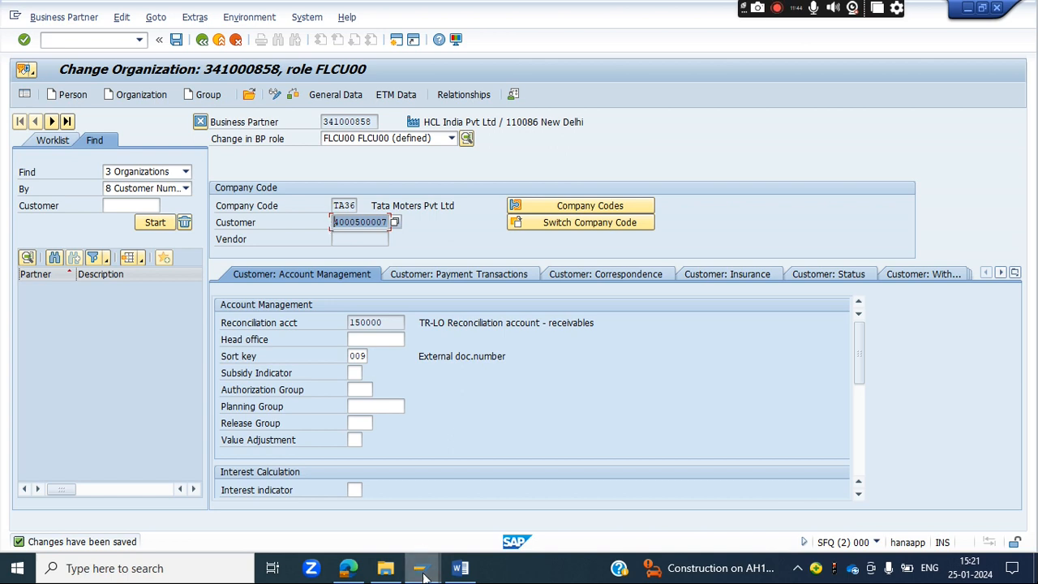
Step: Open a new SAP session and start transaction se16n in it
{"action": "left_click", "coordinate": [396, 40]}
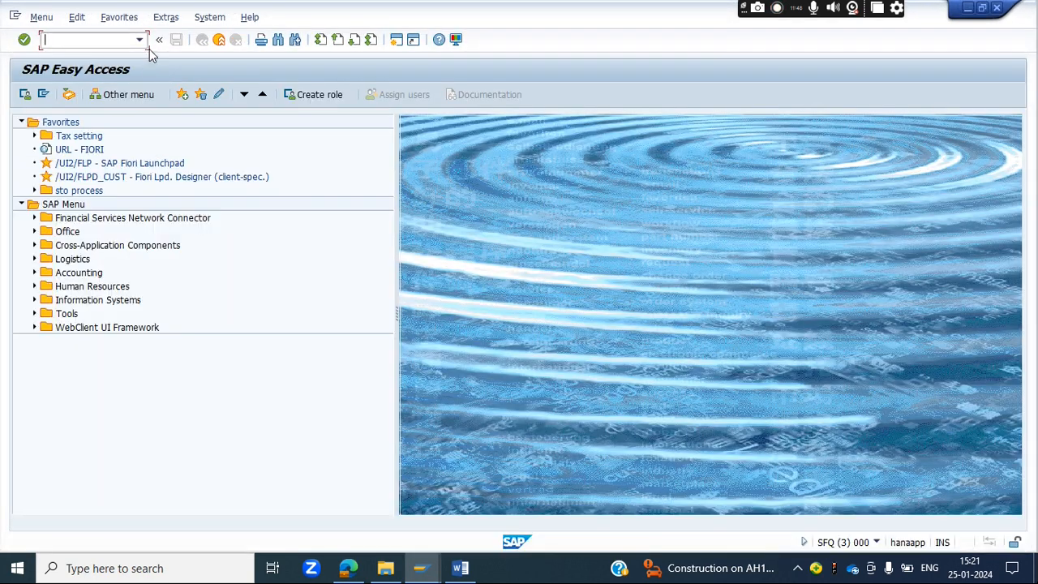
{"action": "left_click", "coordinate": [140, 42]}
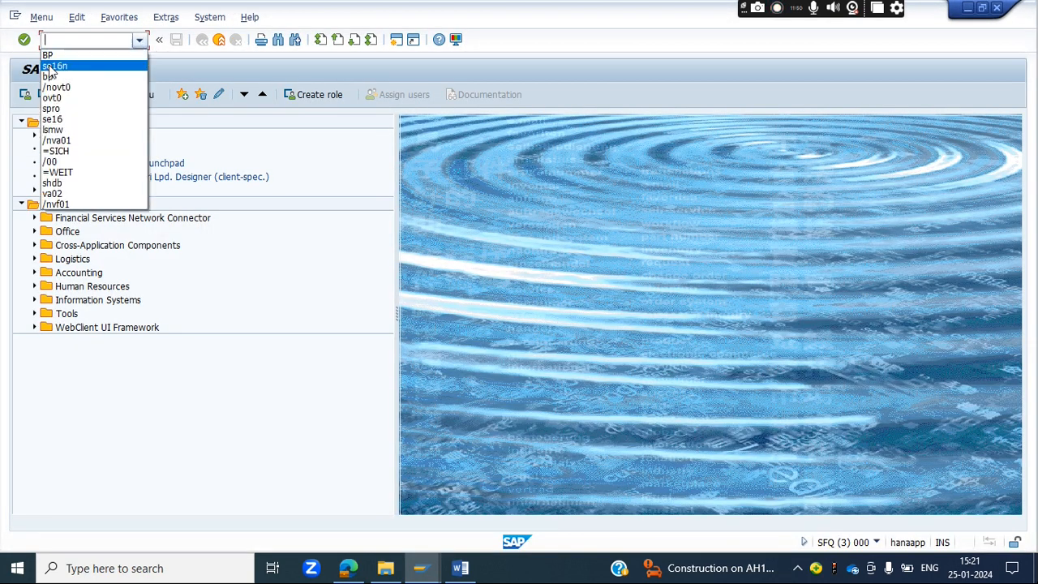
{"action": "left_click", "coordinate": [50, 64]}
{"action": "left_click", "coordinate": [25, 40]}
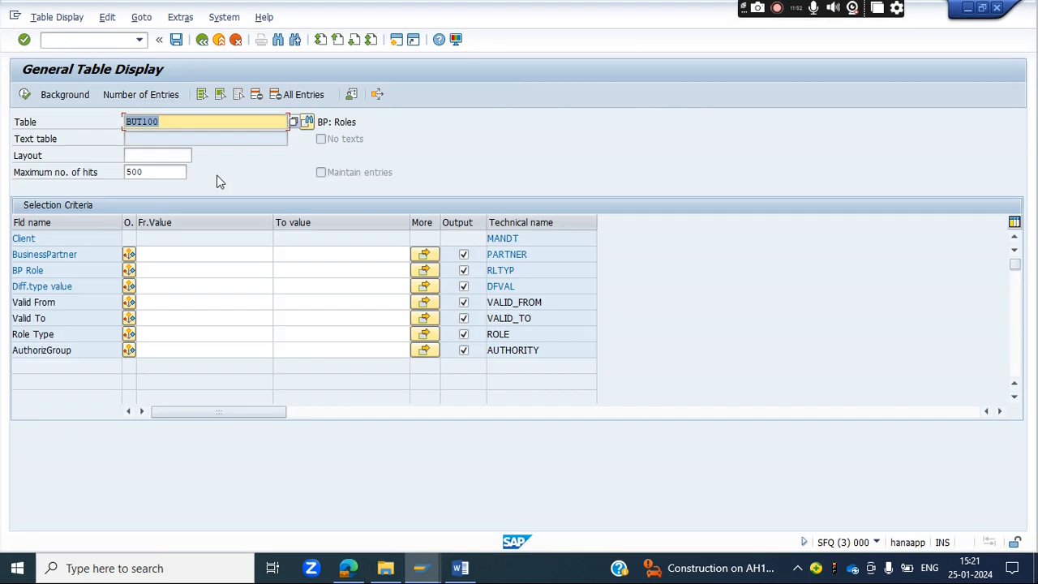
Step: Enter the saved business partner number as the BusinessPartner criterion and display the matching entries in table BUT100
{"action": "left_click", "coordinate": [165, 254]}
{"action": "type", "text": "1000"}
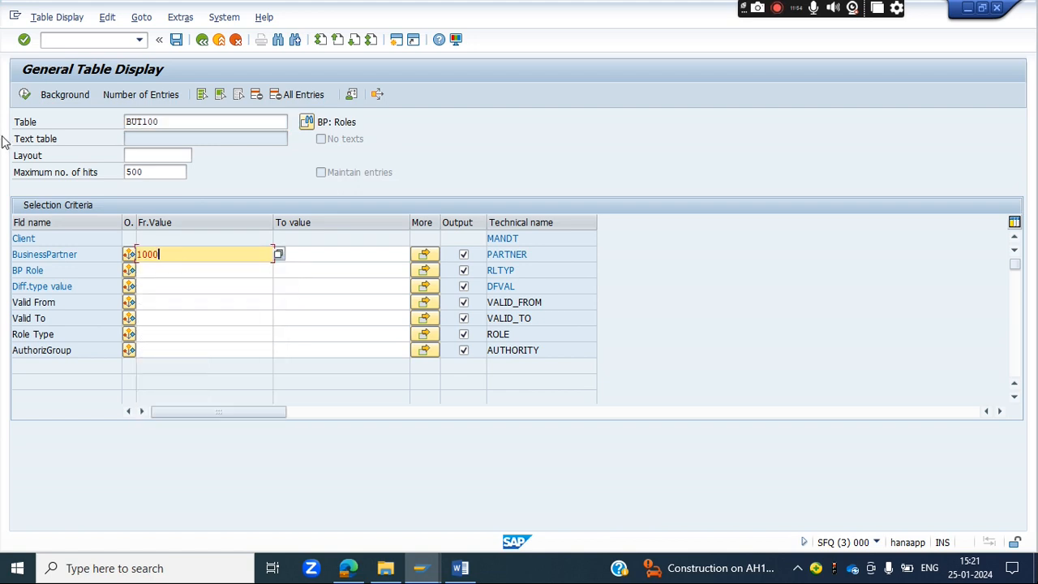
{"action": "key", "text": "BackSpace"}
{"action": "key", "text": "BackSpace"}
{"action": "key", "text": "BackSpace"}
{"action": "key", "text": "BackSpace"}
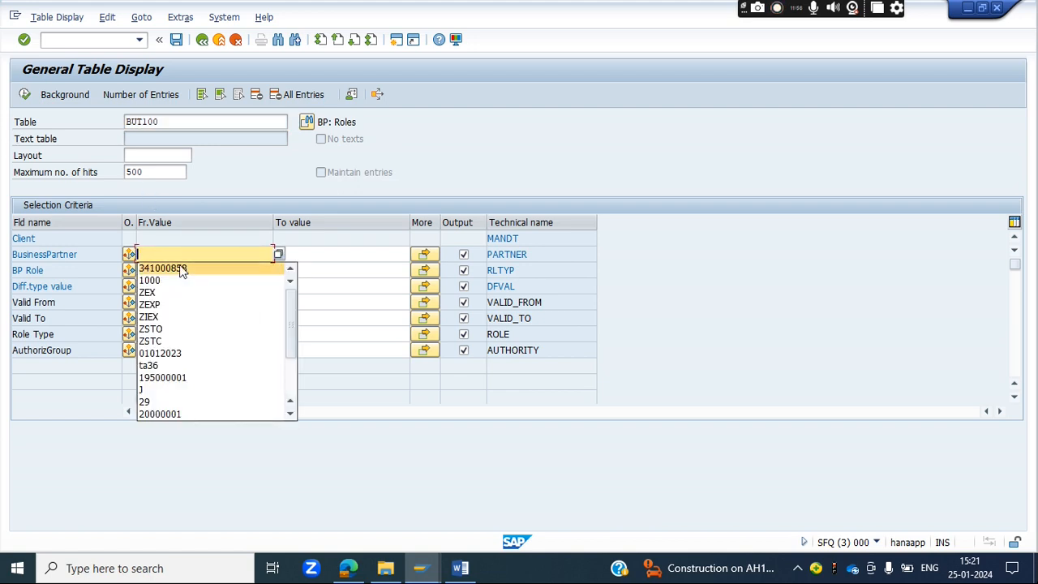
{"action": "left_click", "coordinate": [180, 274]}
{"action": "left_click", "coordinate": [24, 94]}
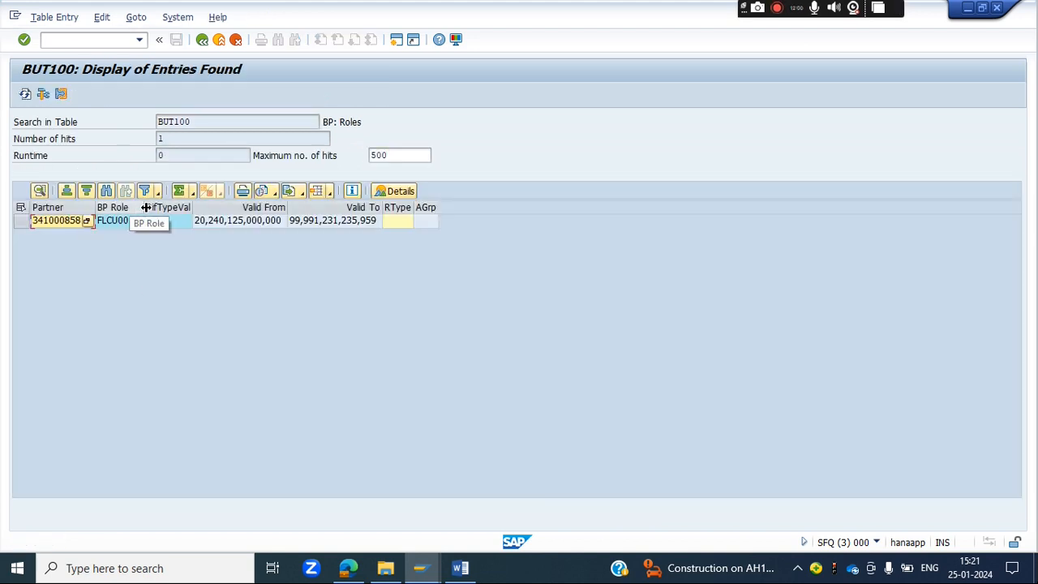
Step: Widen the BP Role column in the BUT100 results and examine the partner's role entry
{"action": "left_click_drag", "start_coordinate": [143, 209], "coordinate": [161, 214]}
{"action": "left_click", "coordinate": [114, 227]}
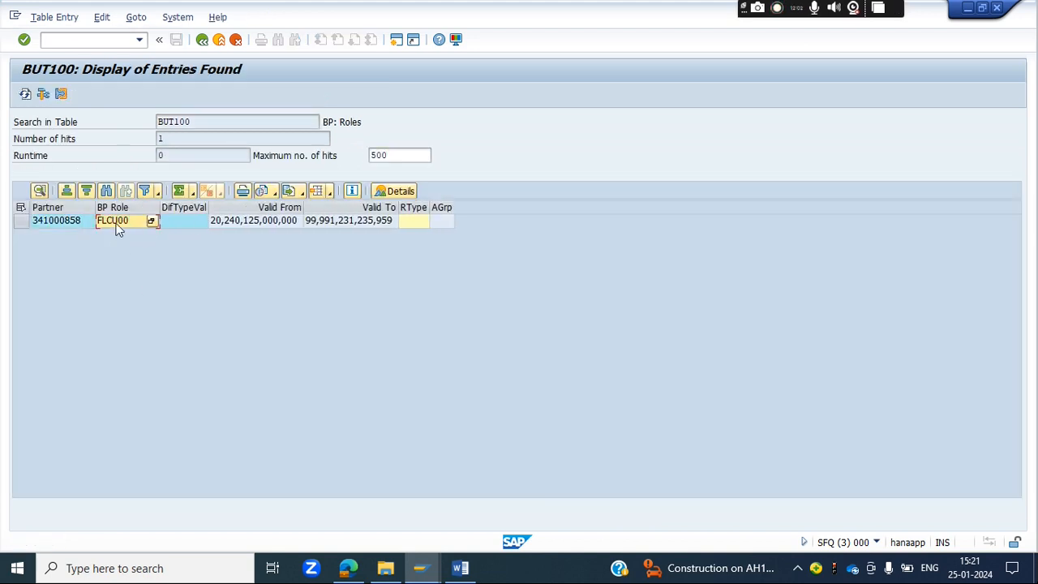
{"action": "double_click", "coordinate": [111, 222]}
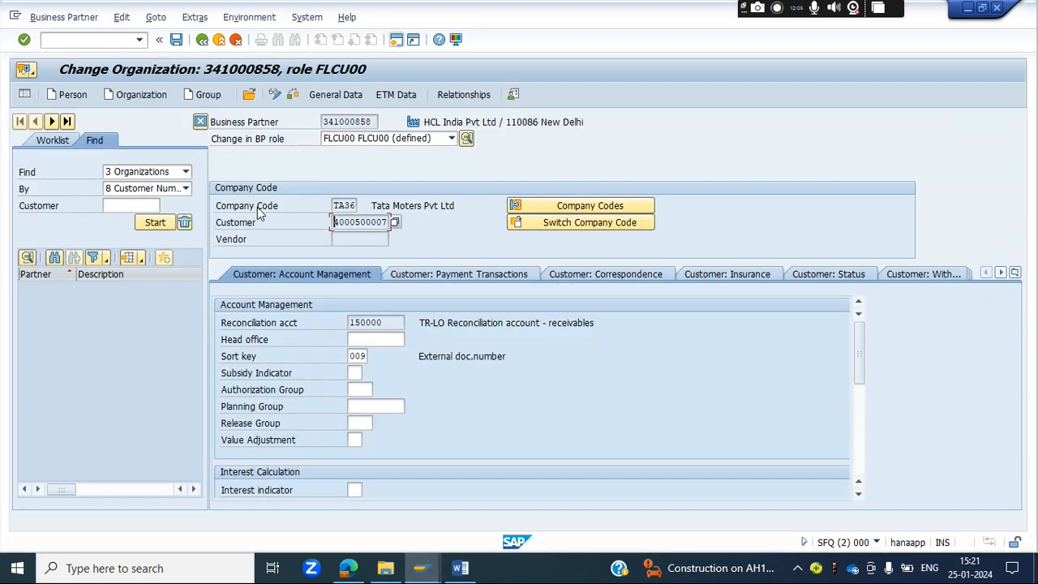
Step: In the business partner session, change the BP role to FLCU01 CUSTOMER and open its sales and distribution data
{"action": "left_click", "coordinate": [451, 139]}
{"action": "left_click", "coordinate": [333, 165]}
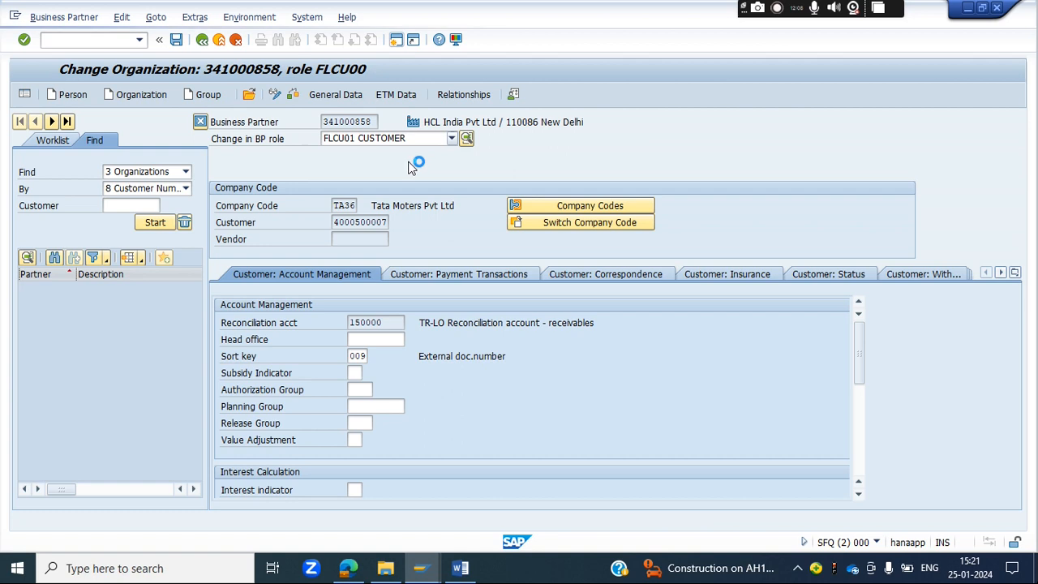
{"action": "left_click", "coordinate": [357, 95]}
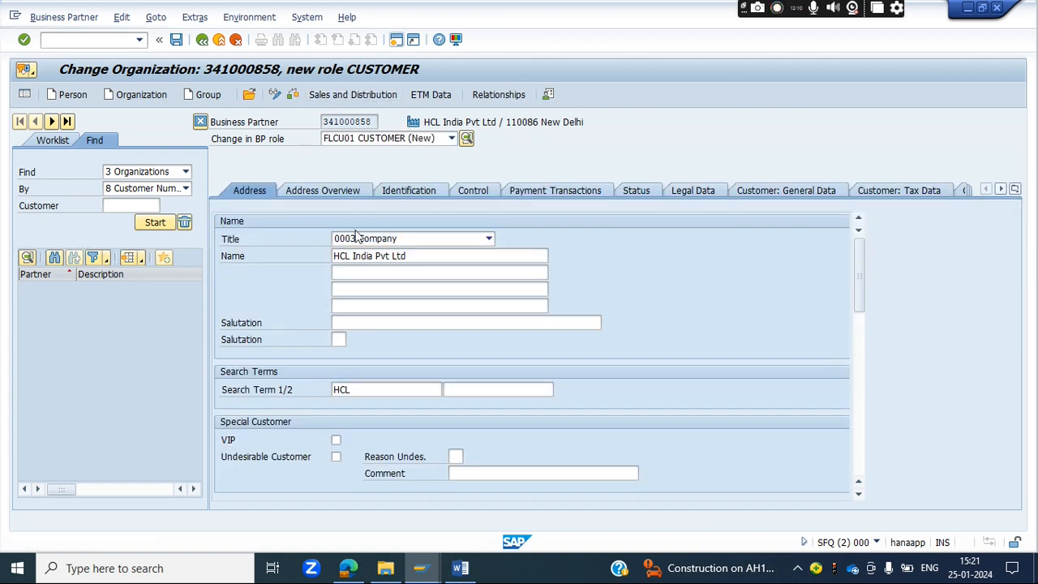
Step: Set the sales area to sales organization TA36, distribution channel 00 and division 00
{"action": "type", "text": "ta36"}
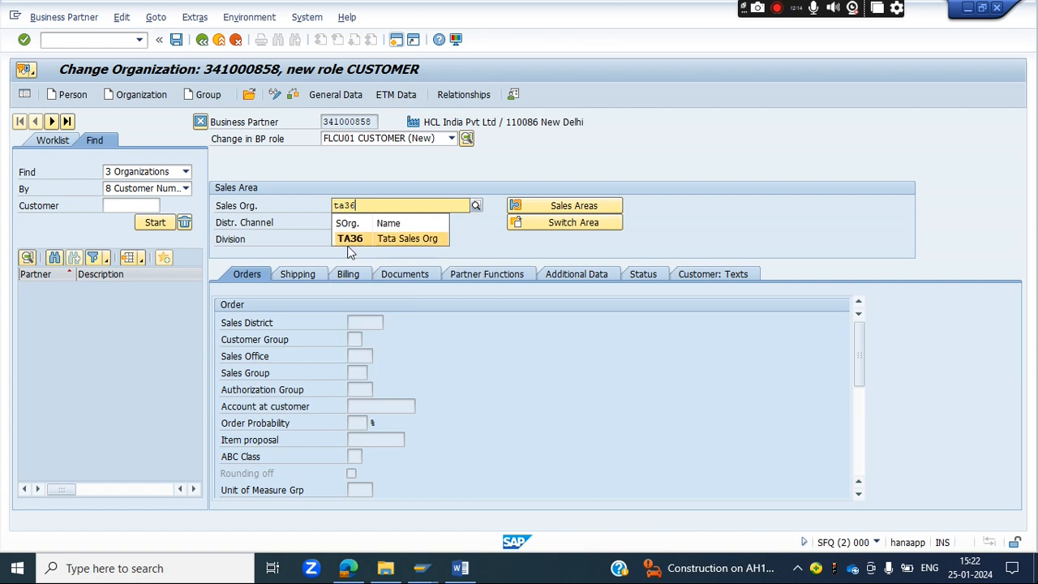
{"action": "left_click", "coordinate": [342, 223]}
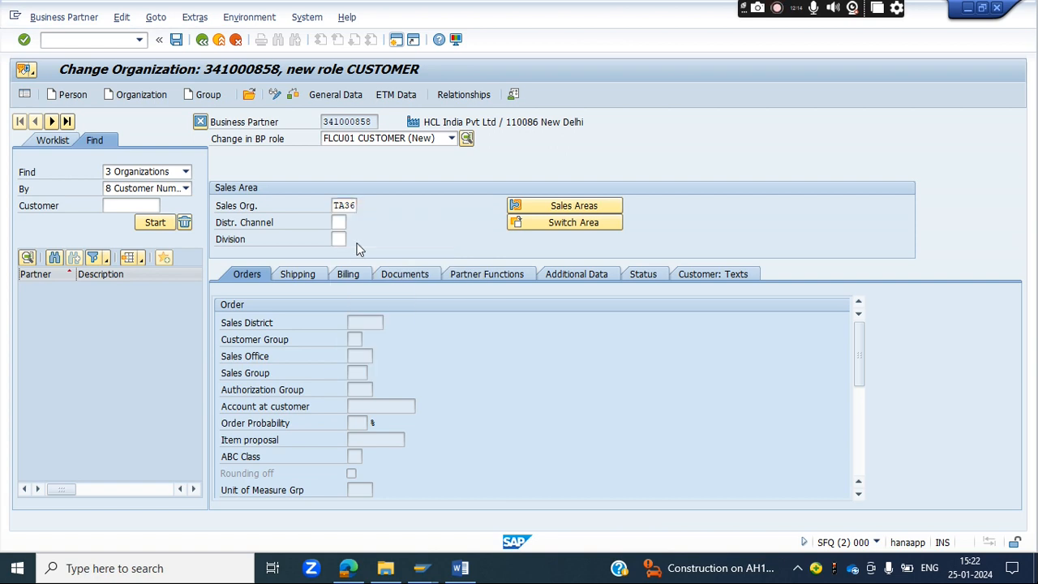
{"action": "left_click", "coordinate": [351, 224]}
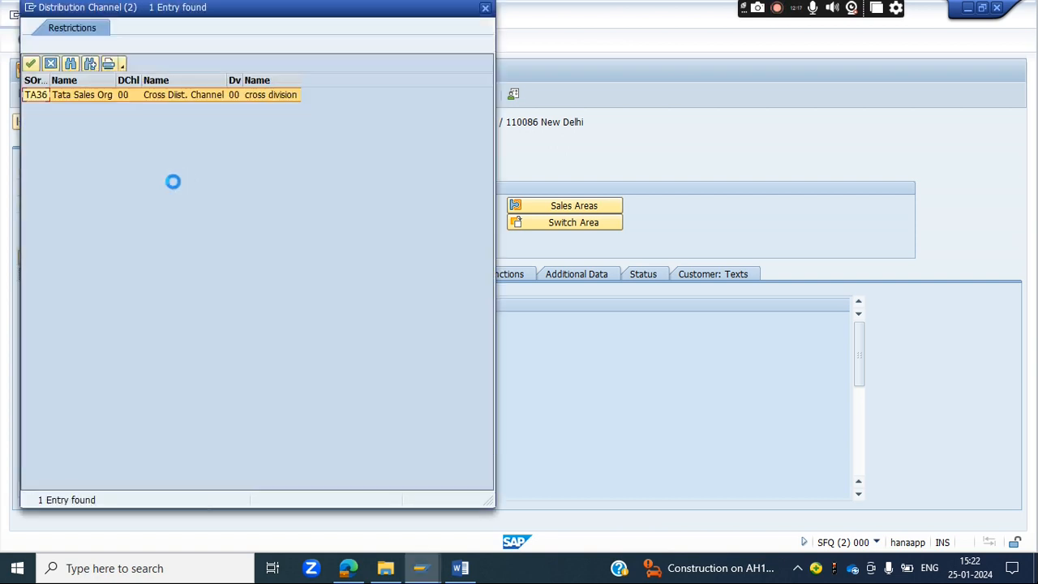
{"action": "double_click", "coordinate": [86, 95]}
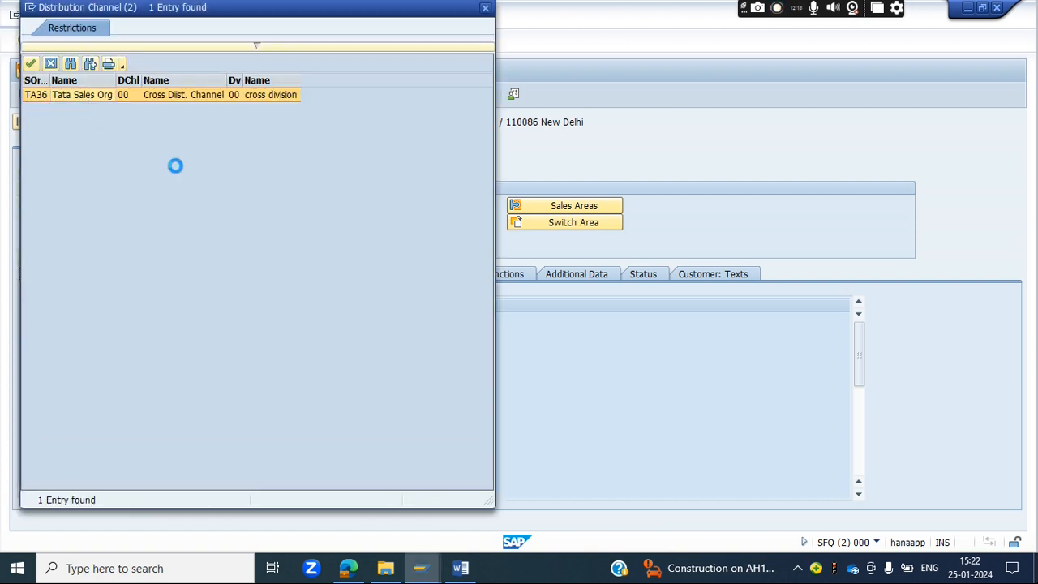
{"action": "key", "text": "Return"}
Step: Set the sales district in the order data to 000002 Southern region
{"action": "left_click", "coordinate": [361, 322]}
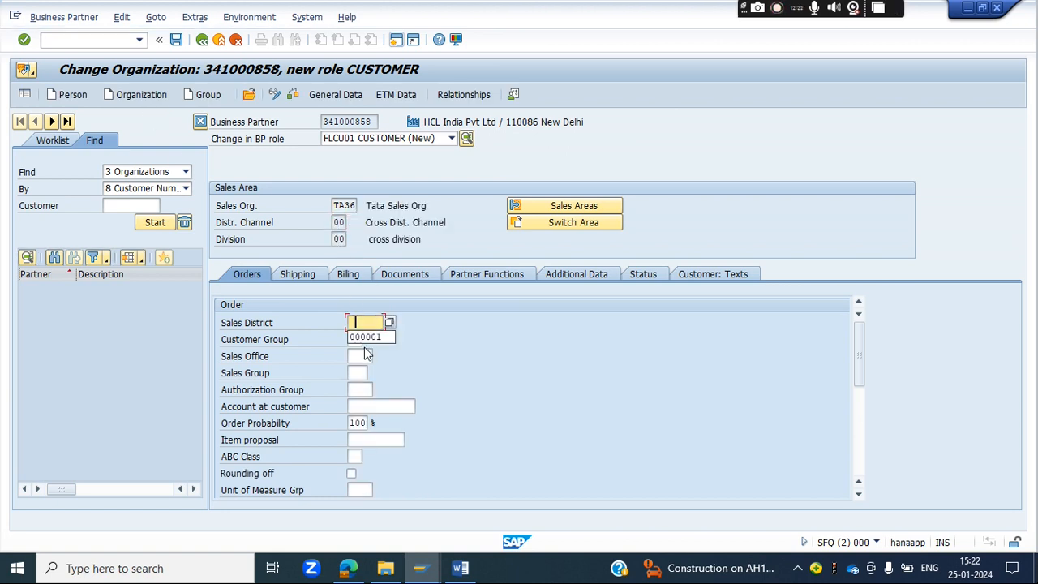
{"action": "scroll", "coordinate": [374, 351], "scroll_direction": "down", "scroll_amount": 5}
{"action": "scroll", "coordinate": [409, 377], "scroll_direction": "up", "scroll_amount": 5}
{"action": "left_click", "coordinate": [389, 323]}
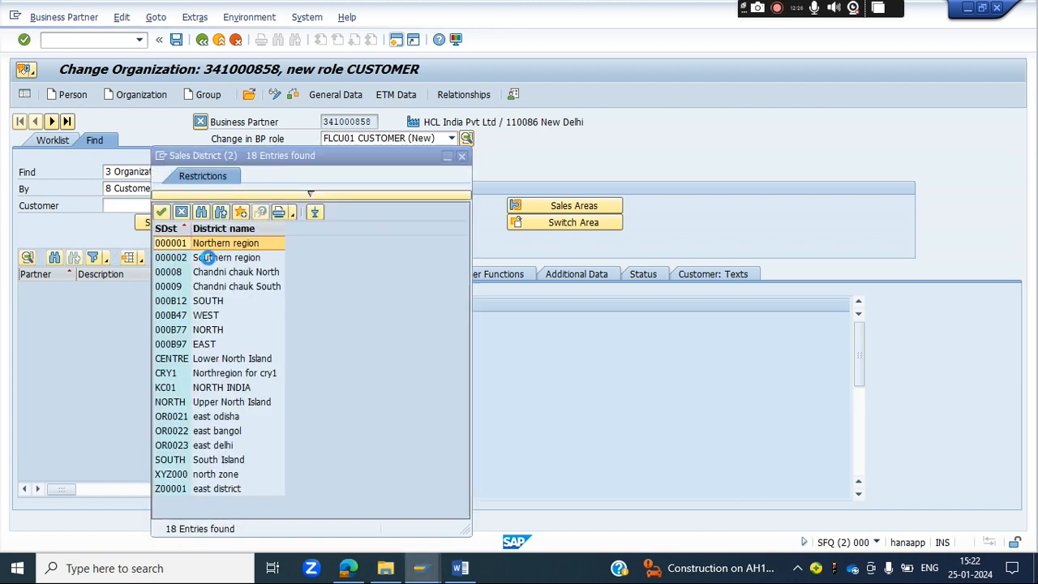
{"action": "double_click", "coordinate": [207, 258]}
Step: Set the price group to 01 and the customer pricing procedure to 1 in the pricing data
{"action": "scroll", "coordinate": [375, 413], "scroll_direction": "down", "scroll_amount": 5}
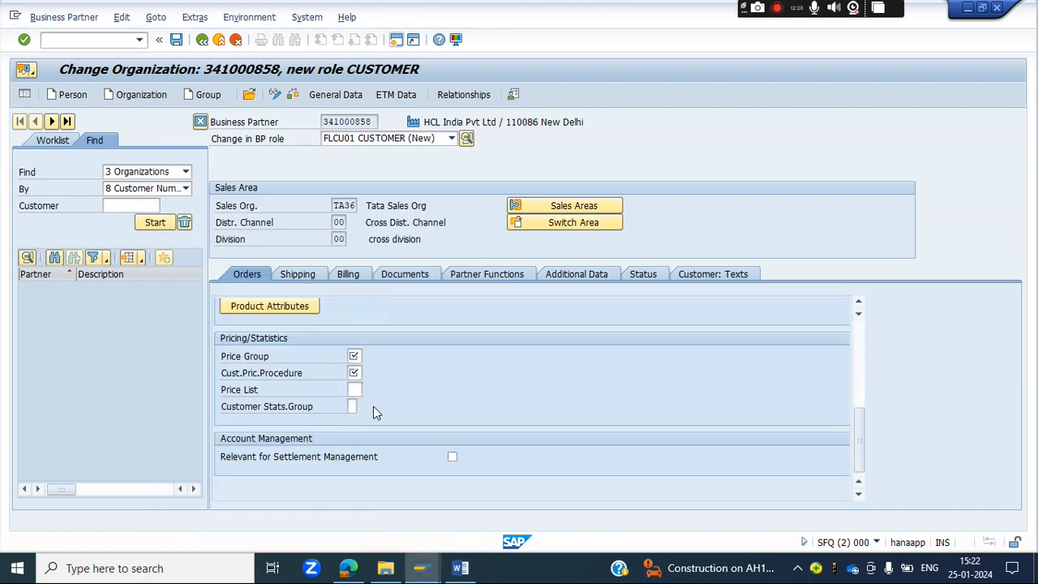
{"action": "left_click", "coordinate": [354, 356]}
{"action": "type", "text": "01"}
{"action": "left_click", "coordinate": [354, 372]}
{"action": "type", "text": "1"}
Step: Set the shipping conditions to 01 in the customer's shipping data
{"action": "left_click", "coordinate": [297, 275]}
{"action": "left_click", "coordinate": [354, 372]}
{"action": "type", "text": "01"}
Step: Set the customer account assignment group to 01 in the billing data and save the business partner
{"action": "left_click", "coordinate": [348, 276]}
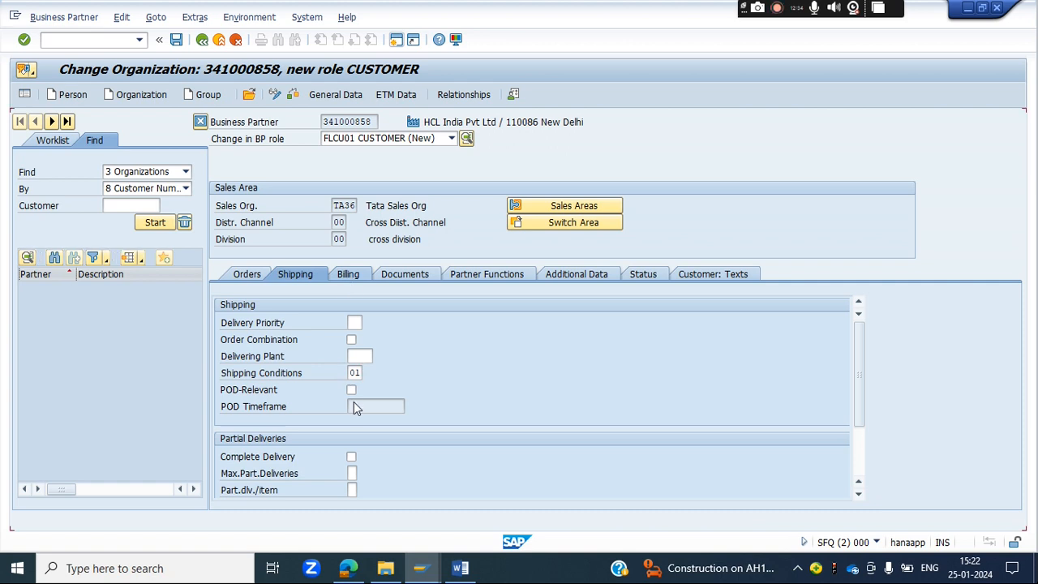
{"action": "scroll", "coordinate": [356, 405], "scroll_direction": "down", "scroll_amount": 5}
{"action": "left_click", "coordinate": [353, 389]}
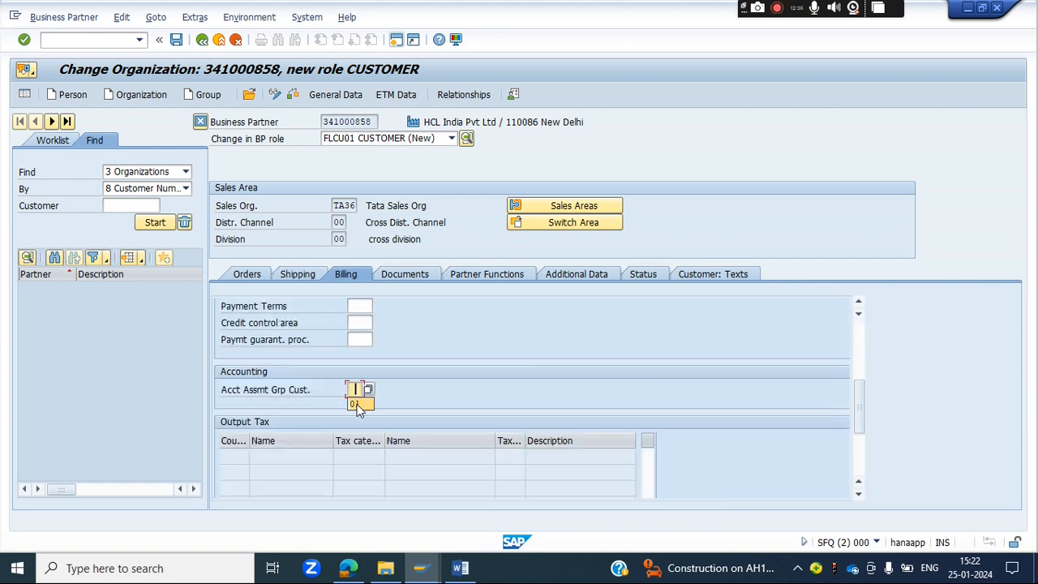
{"action": "type", "text": "01"}
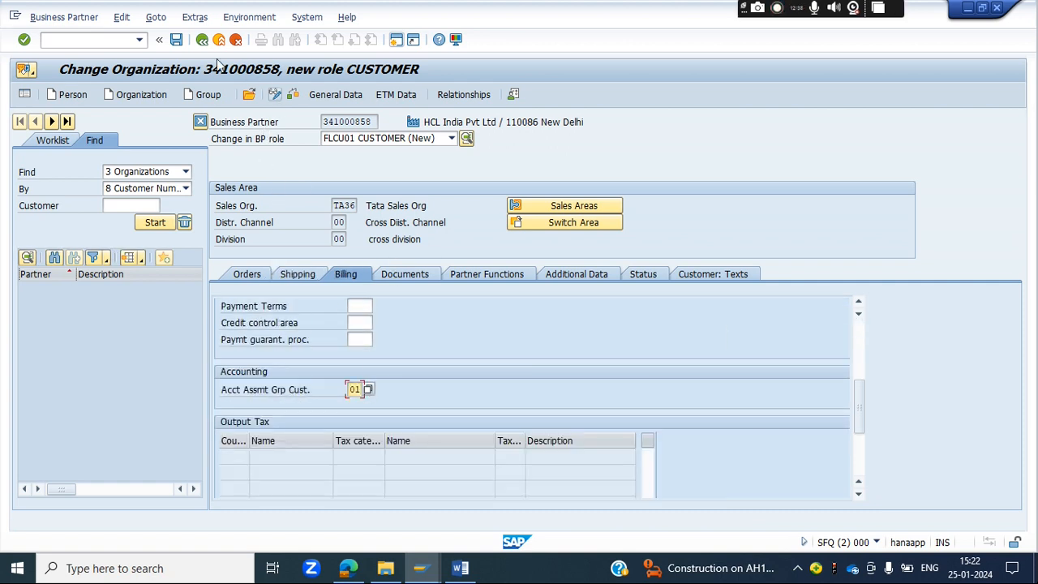
{"action": "left_click", "coordinate": [175, 41]}
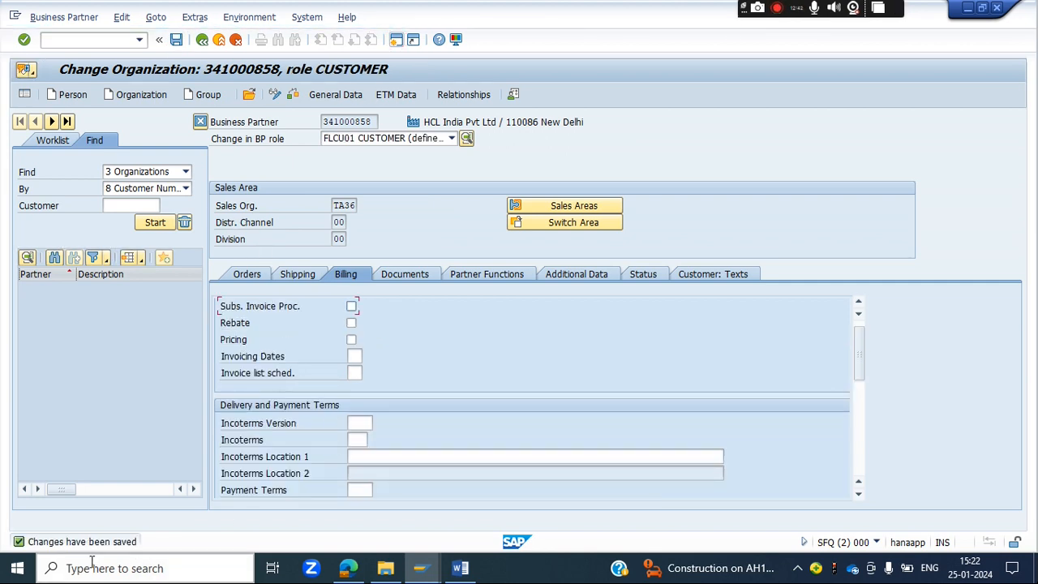
Step: Refresh the BUT100 entries and examine the partner numbers and BP roles listed for the business partner
{"action": "key", "text": "alt+Tab"}
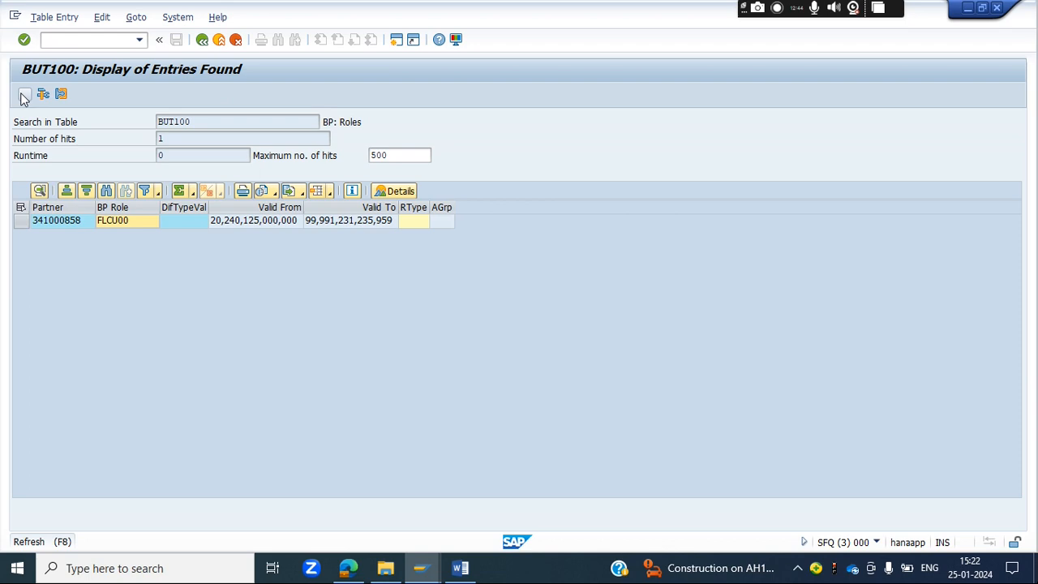
{"action": "left_click", "coordinate": [25, 94]}
{"action": "left_click_drag", "start_coordinate": [144, 208], "coordinate": [172, 209]}
{"action": "left_click", "coordinate": [124, 234]}
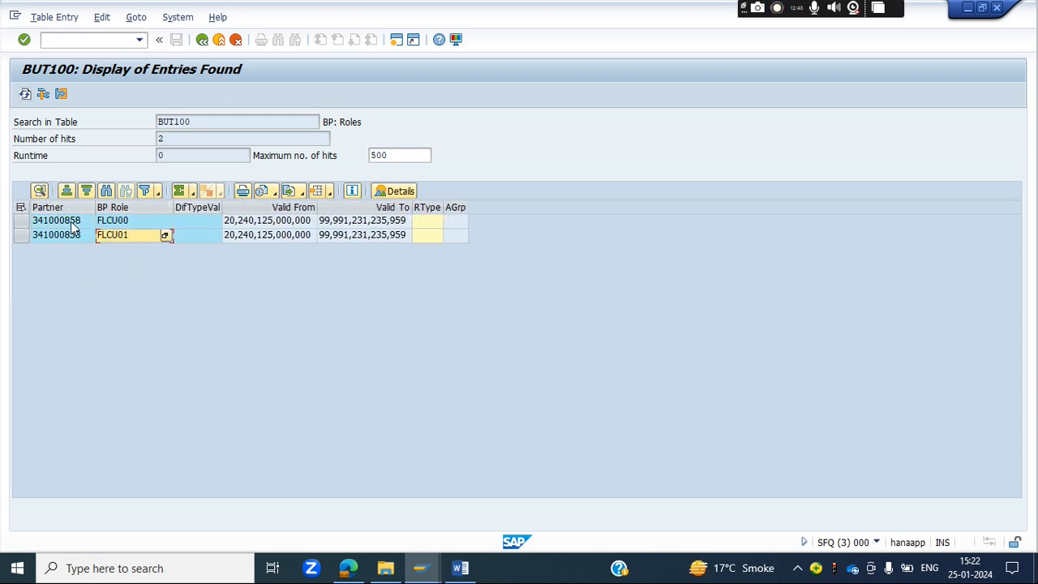
{"action": "left_click", "coordinate": [72, 222]}
{"action": "left_click", "coordinate": [69, 236]}
{"action": "left_click", "coordinate": [72, 223]}
{"action": "left_click", "coordinate": [71, 235]}
{"action": "left_click", "coordinate": [119, 222]}
{"action": "left_click", "coordinate": [114, 235]}
{"action": "double_click", "coordinate": [104, 240]}
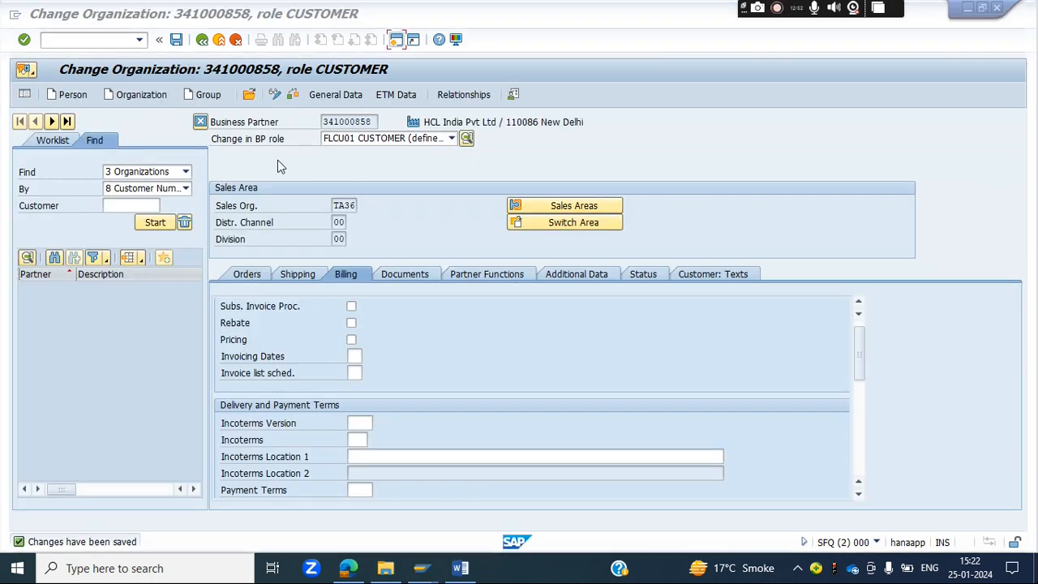
Step: Switch the business partner to role FLCU00 and copy the customer number from its company code data
{"action": "left_click", "coordinate": [451, 138]}
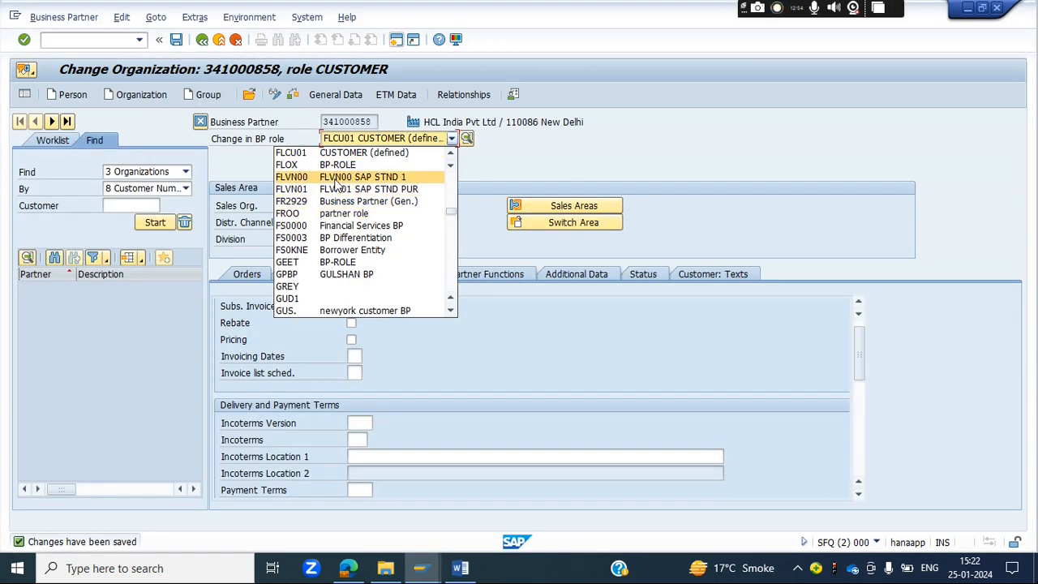
{"action": "scroll", "coordinate": [337, 203], "scroll_direction": "up", "scroll_amount": 1}
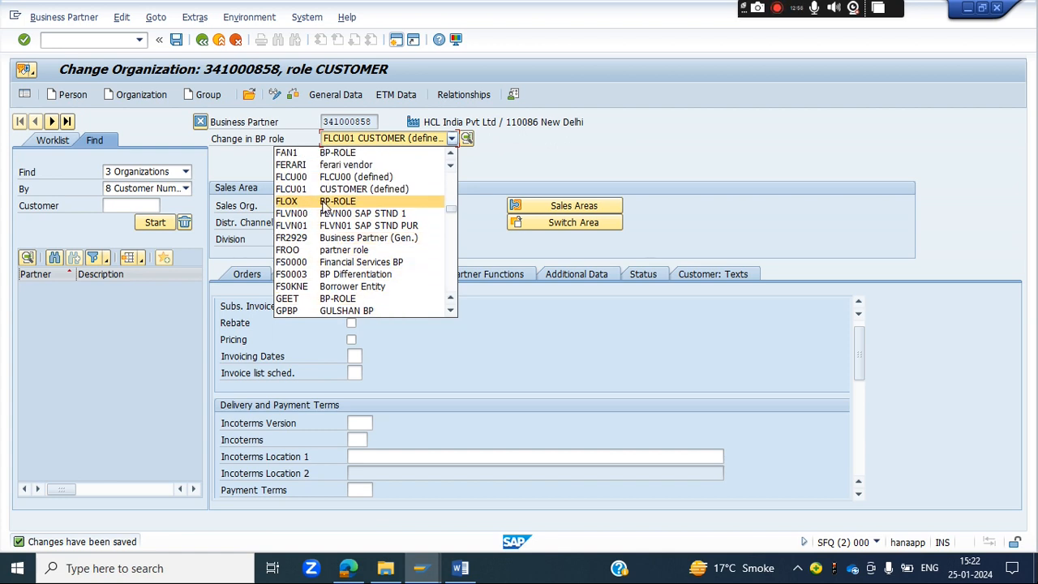
{"action": "left_click", "coordinate": [335, 177]}
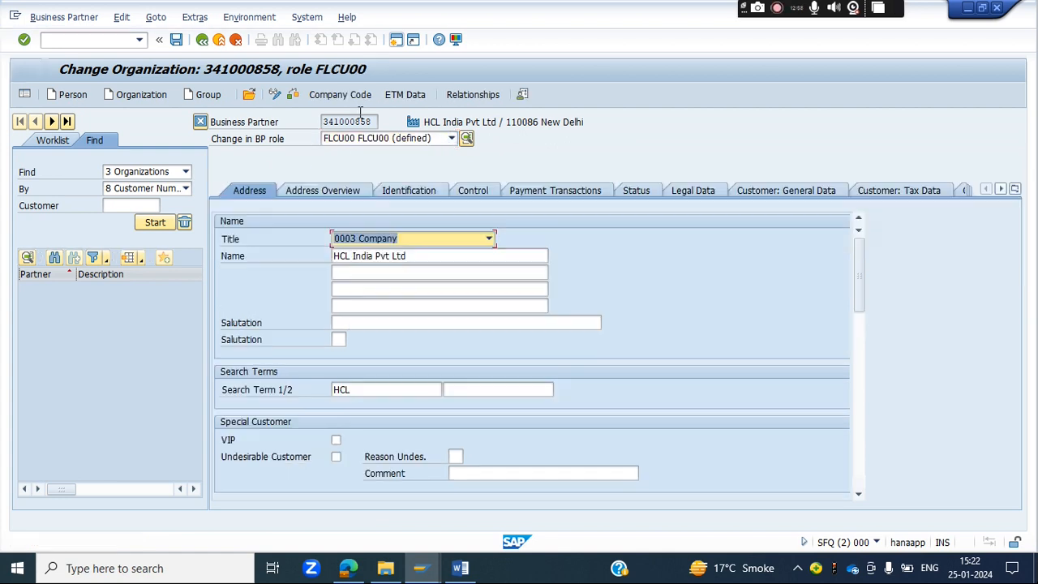
{"action": "left_click", "coordinate": [339, 95]}
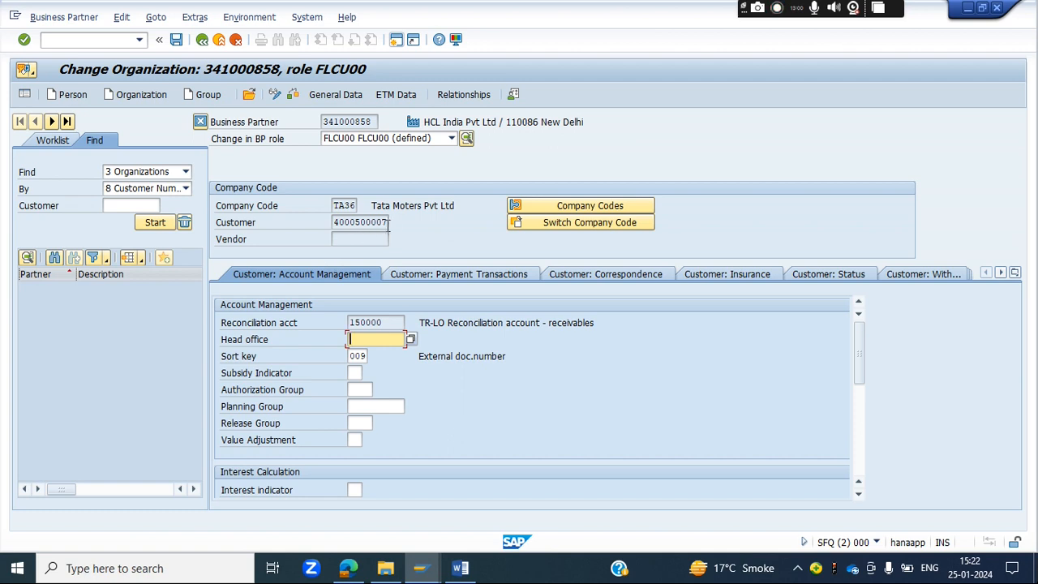
{"action": "left_click", "coordinate": [344, 226]}
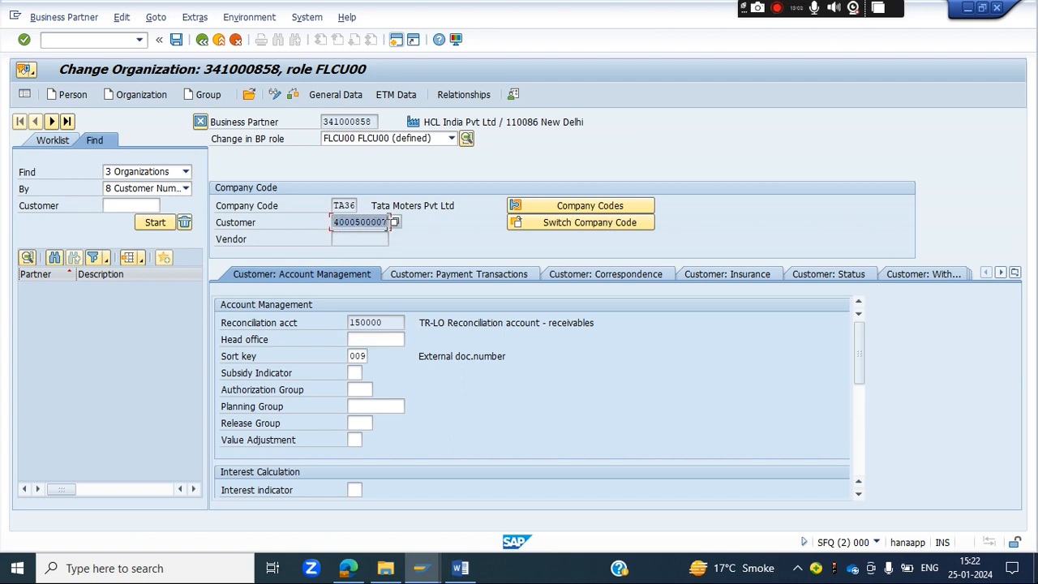
{"action": "left_click", "coordinate": [389, 223]}
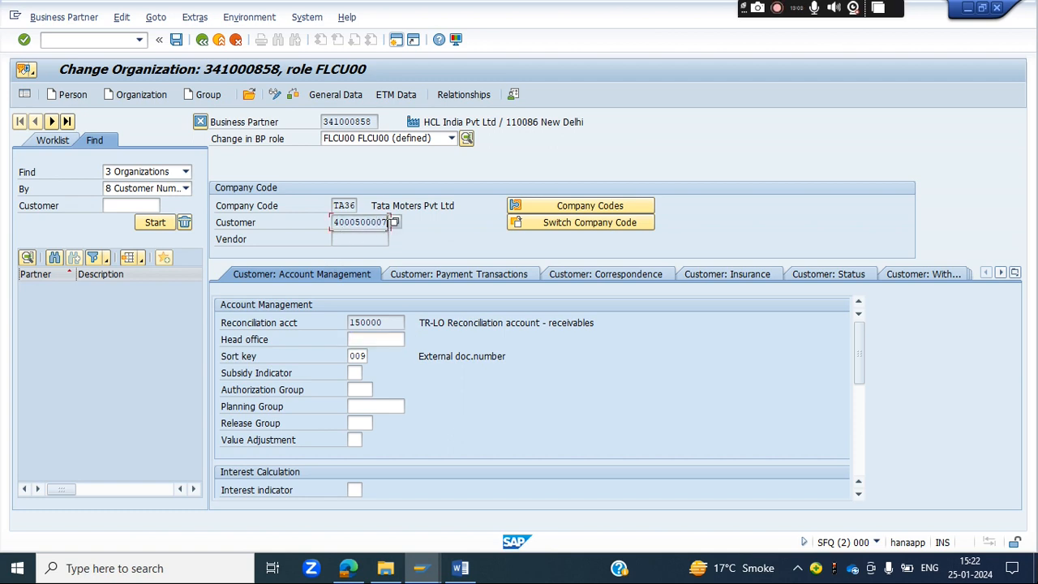
Step: In the Word notes, add a colon after the business partner number and paste the customer number below it
{"action": "left_click", "coordinate": [469, 567]}
{"action": "scroll", "coordinate": [341, 273], "scroll_direction": "up", "scroll_amount": 5}
{"action": "left_click", "coordinate": [358, 164]}
{"action": "type", "text": ":"}
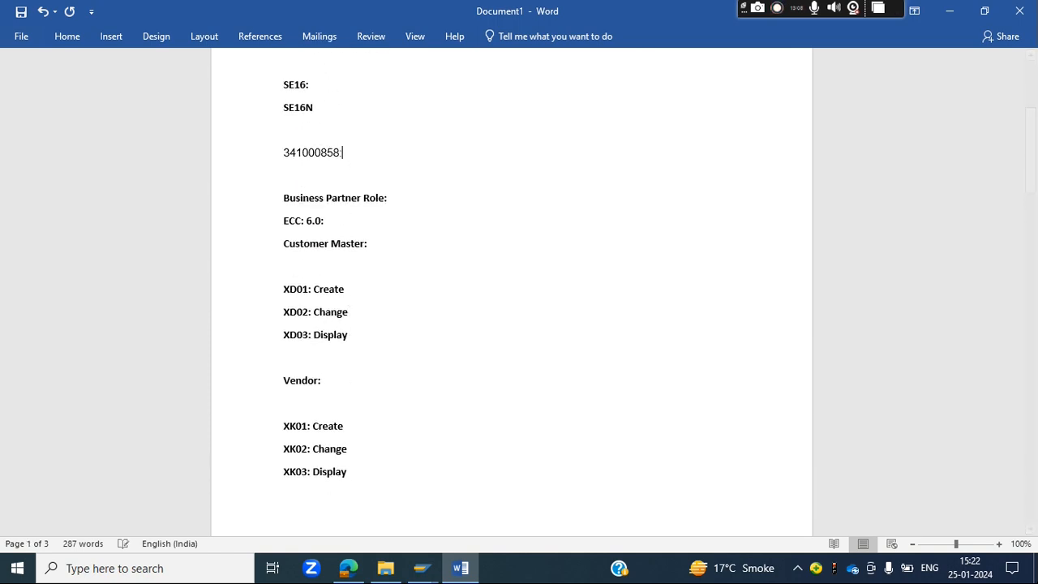
{"action": "key", "text": "Return"}
{"action": "key", "text": "Return"}
{"action": "key", "text": "ctrl+v"}
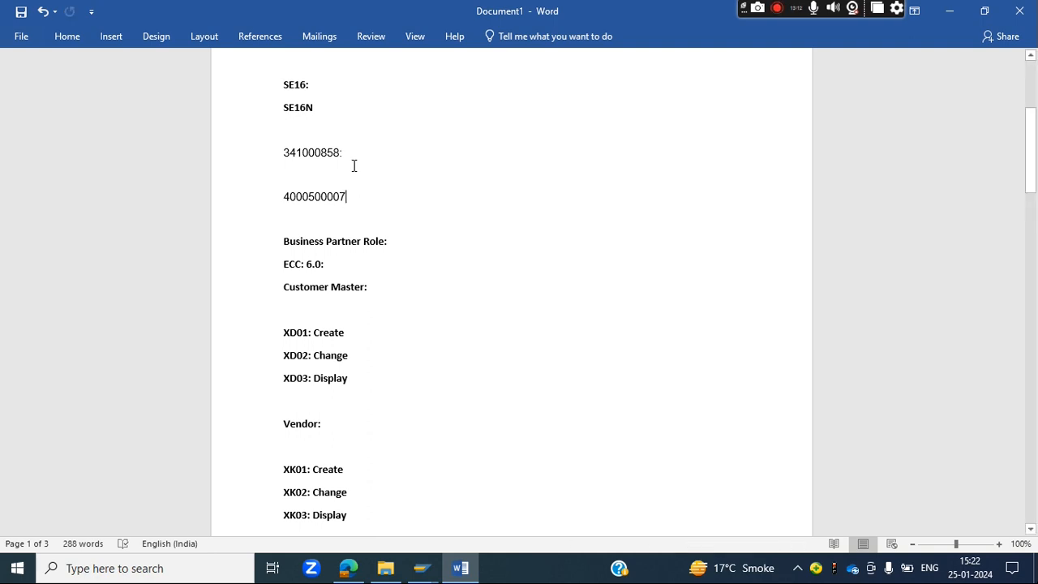
{"action": "key", "text": "Return"}
{"action": "key", "text": "Return"}
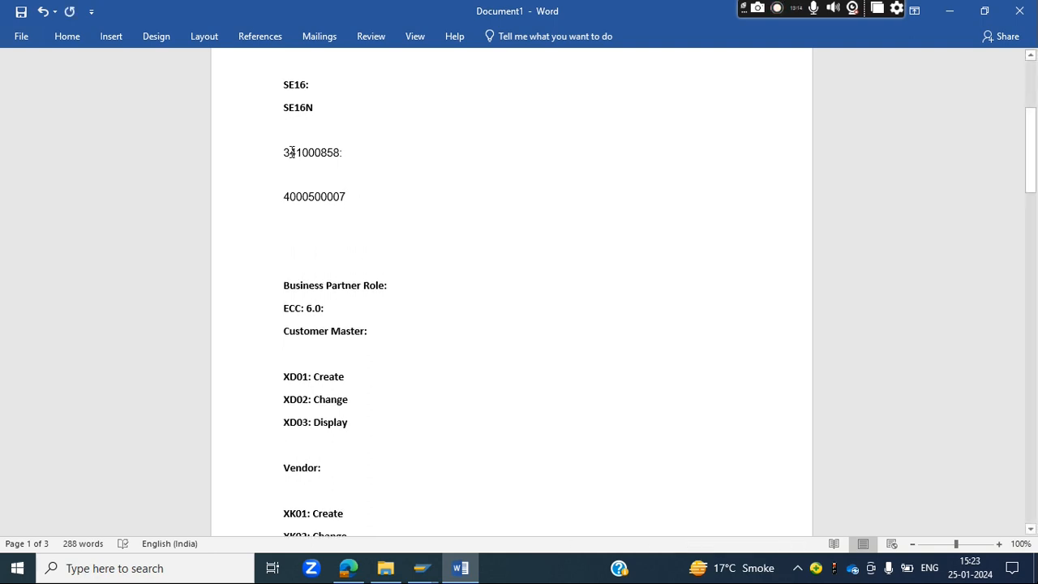
Step: Compare the business partner and customer numbers in the Word notes with those in the SAP partner record
{"action": "left_click_drag", "start_coordinate": [283, 153], "coordinate": [341, 154]}
{"action": "left_click_drag", "start_coordinate": [286, 197], "coordinate": [344, 202]}
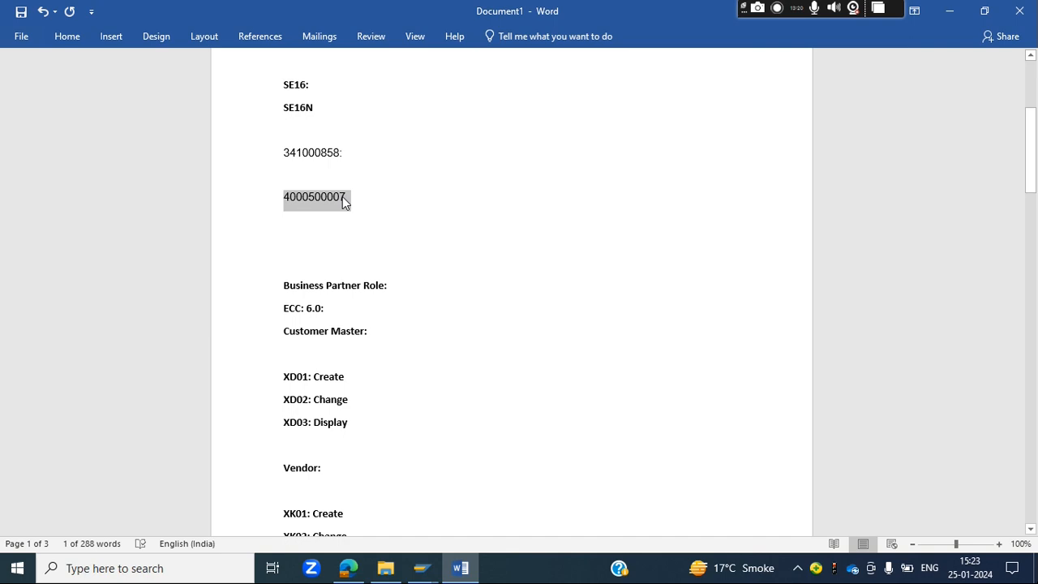
{"action": "key", "text": "alt+Tab"}
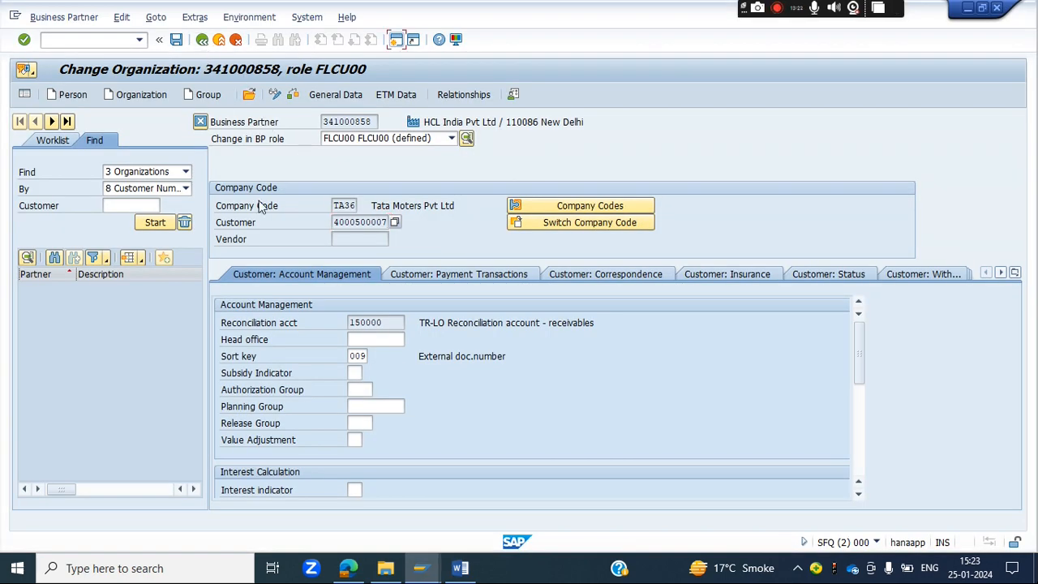
{"action": "key", "text": "alt+Tab"}
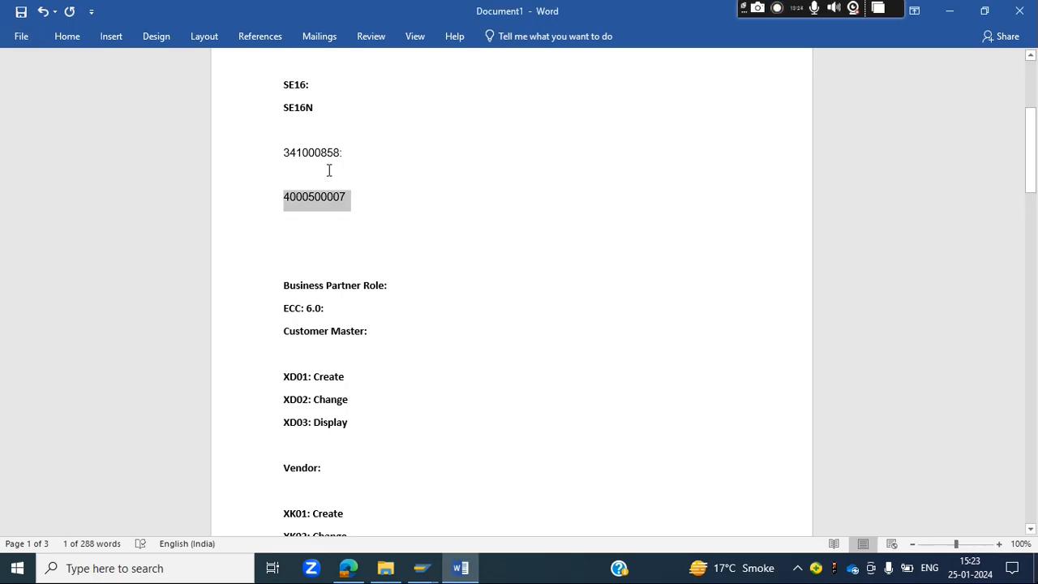
{"action": "key", "text": "alt+Tab"}
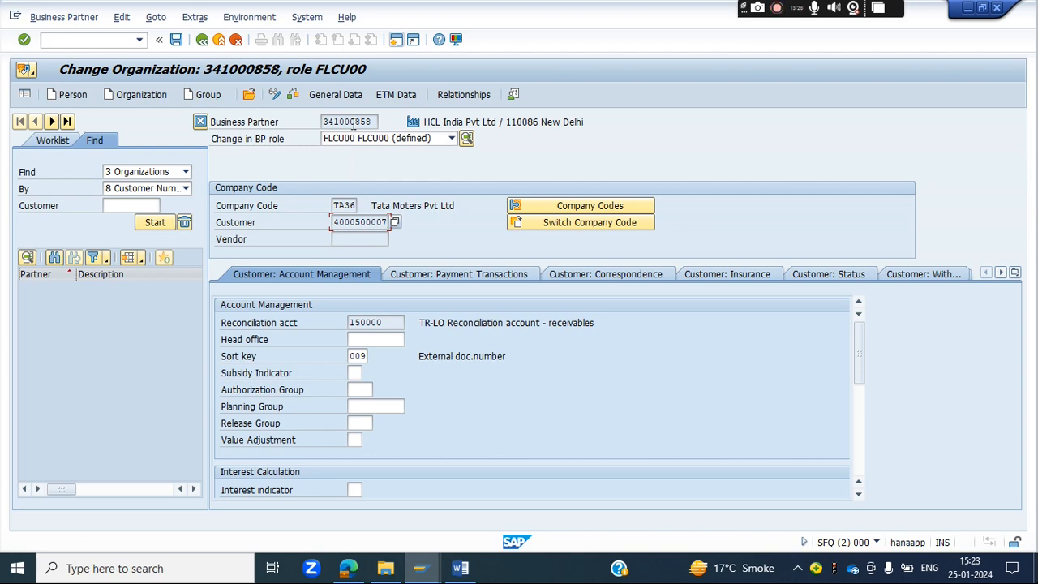
{"action": "left_click", "coordinate": [351, 122]}
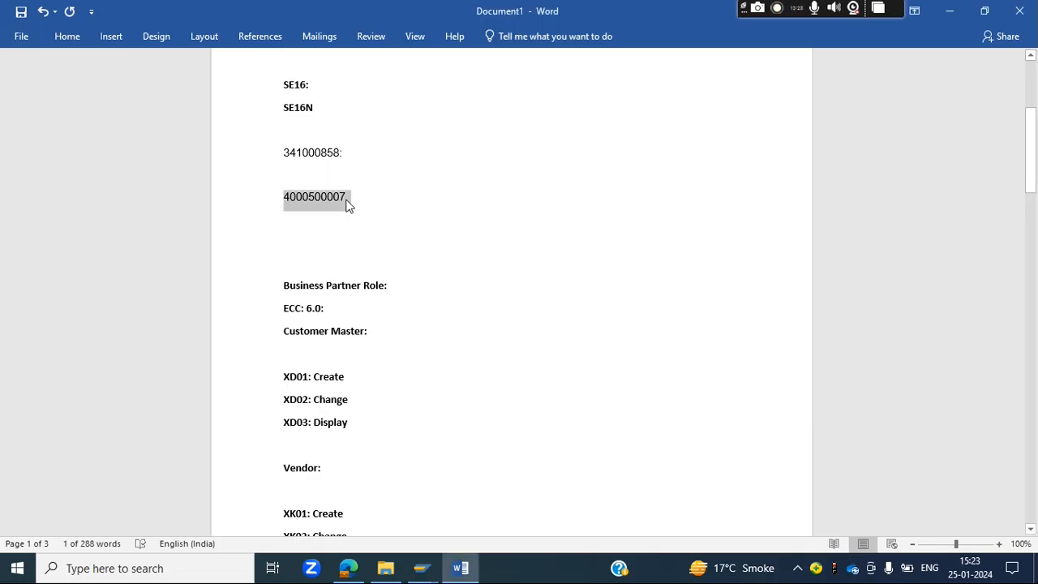
Step: Switch to the BUT100 session, return to the table selection and load table KNA1
{"action": "key", "text": "alt+Tab"}
{"action": "key", "text": "alt+Tab"}
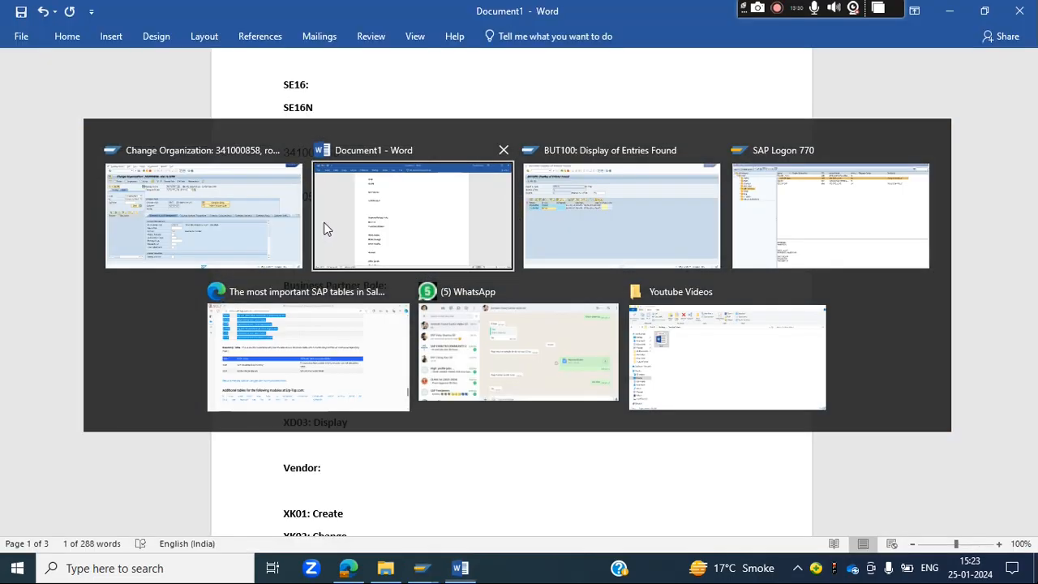
{"action": "key", "text": "alt+Tab"}
{"action": "key", "text": "Tab"}
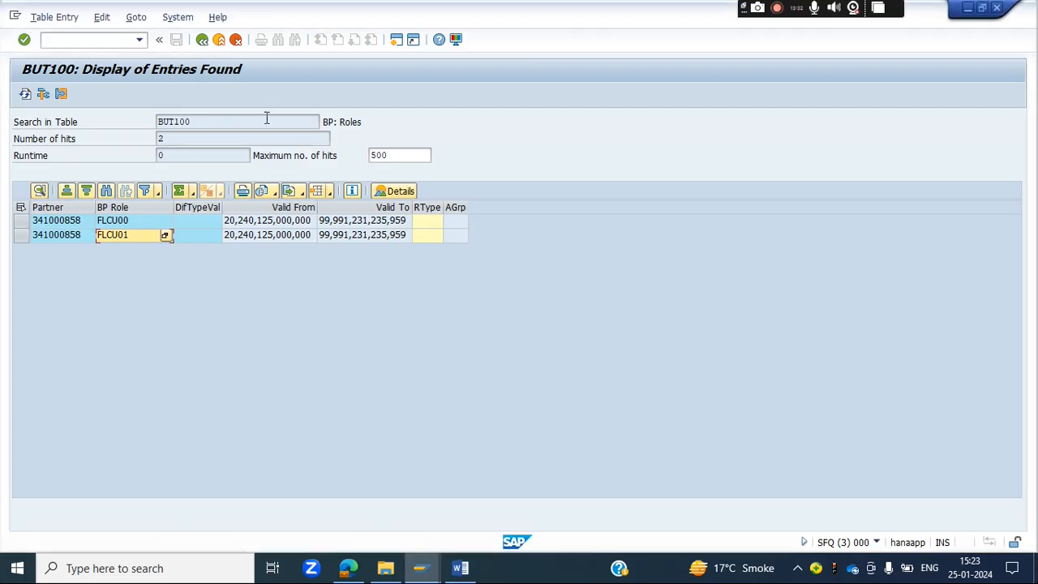
{"action": "left_click", "coordinate": [202, 44]}
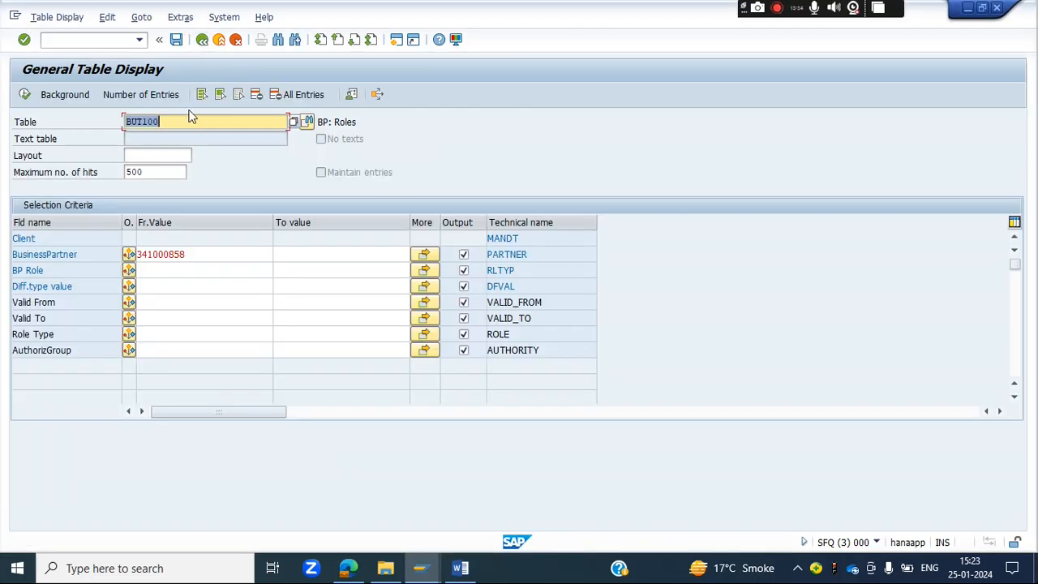
{"action": "key", "text": "BackSpace"}
{"action": "type", "text": "KNA"}
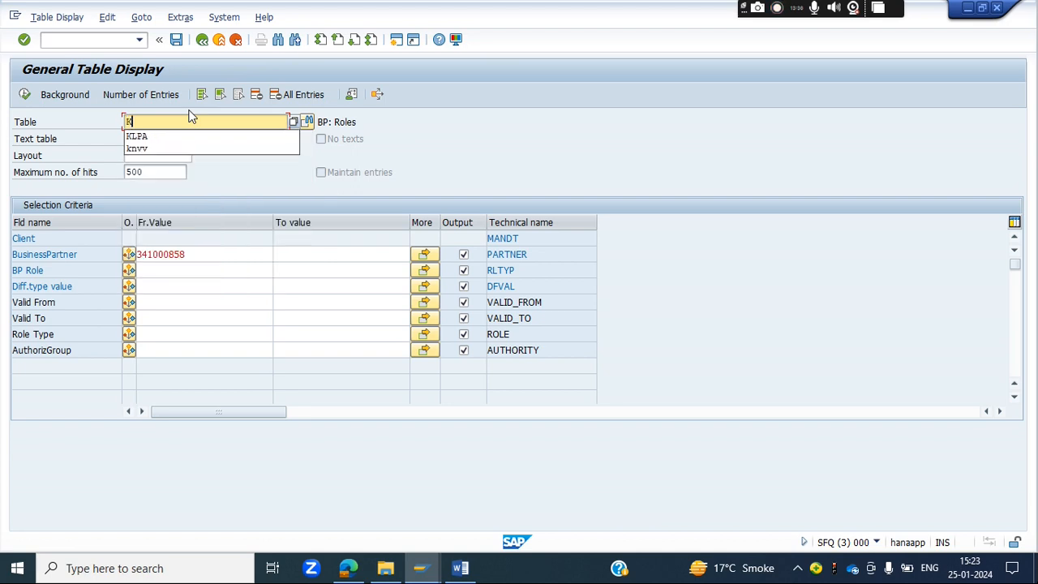
{"action": "key", "text": "Return"}
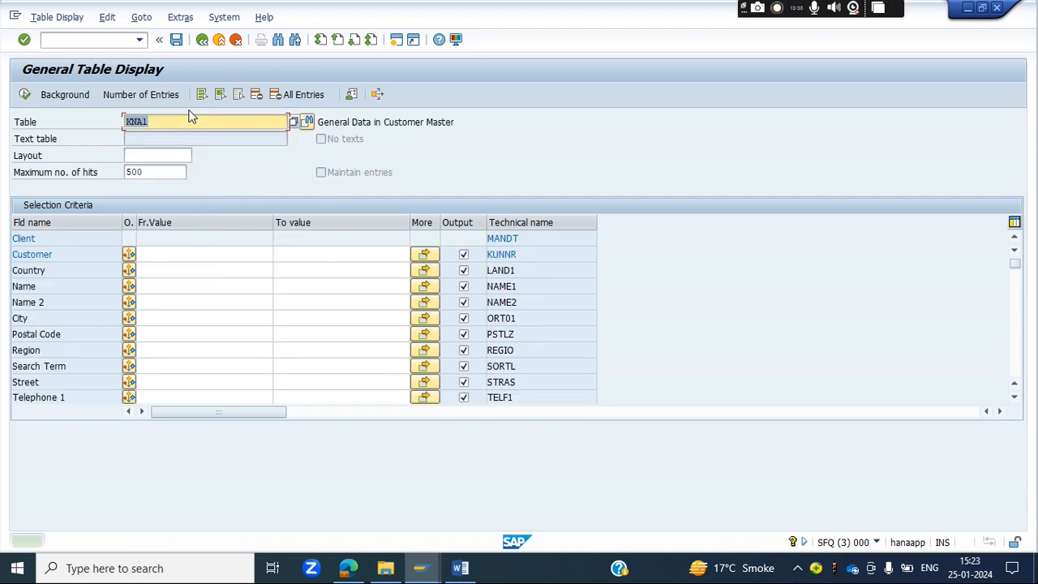
Step: Look up the customer number from the Word notes in table KNA1
{"action": "key", "text": "alt+Tab"}
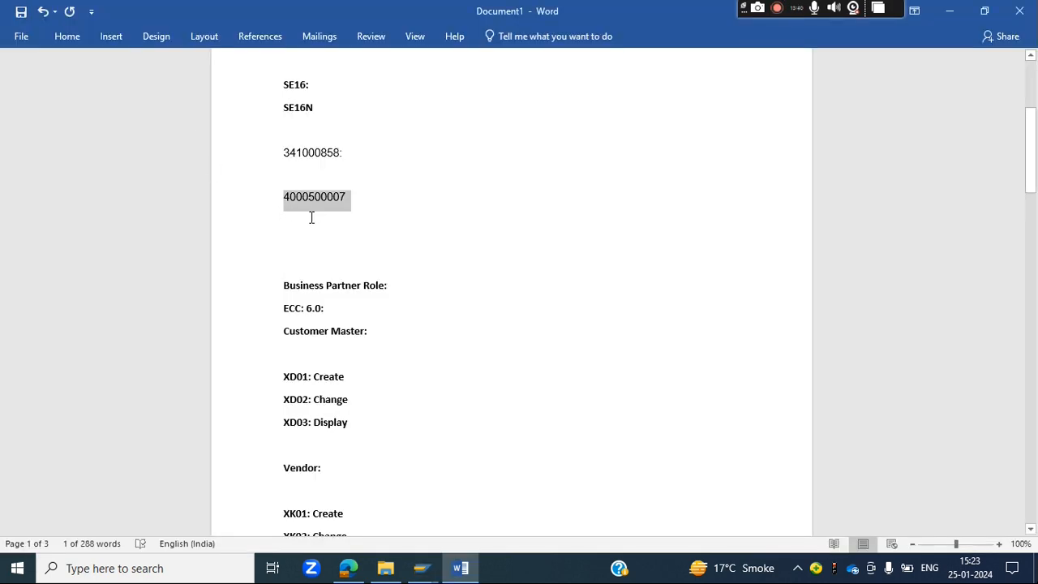
{"action": "key", "text": "alt+Tab"}
{"action": "left_click", "coordinate": [150, 256]}
{"action": "key", "text": "ctrl+v"}
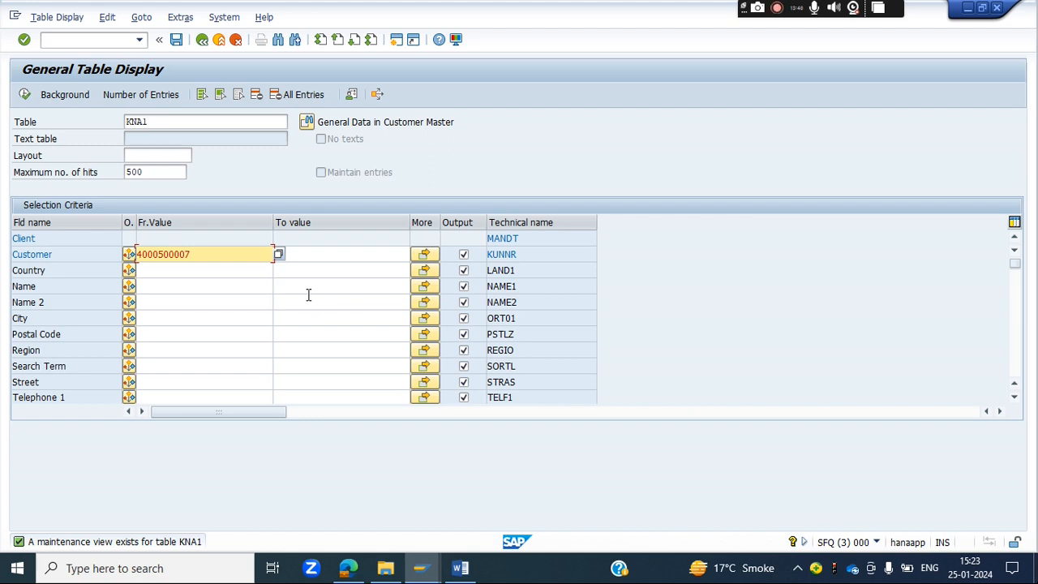
{"action": "left_click", "coordinate": [25, 95]}
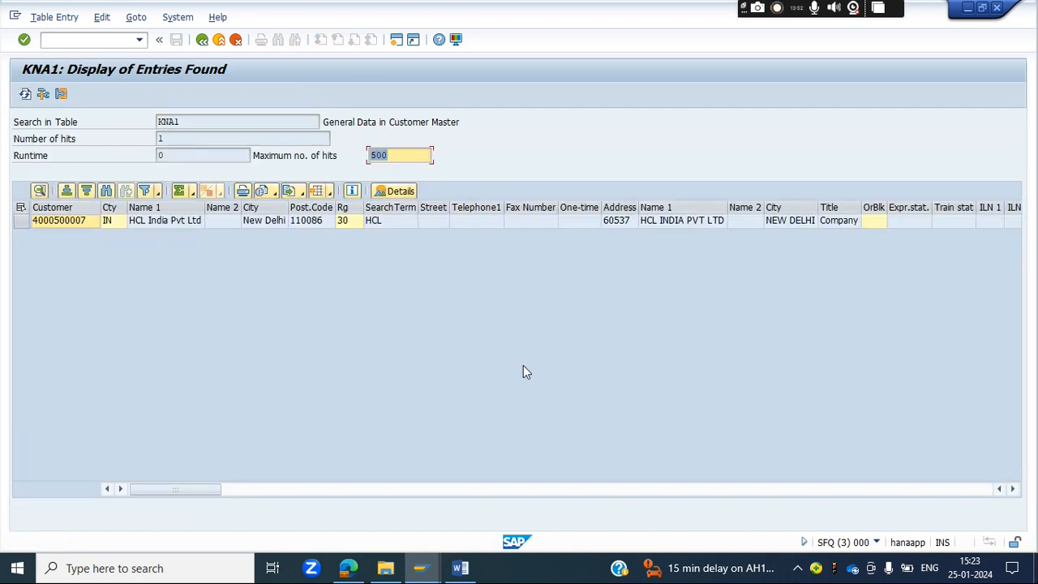
Step: Return to the KNA1 selection criteria and run the query again for the same customer number
{"action": "left_click", "coordinate": [201, 38]}
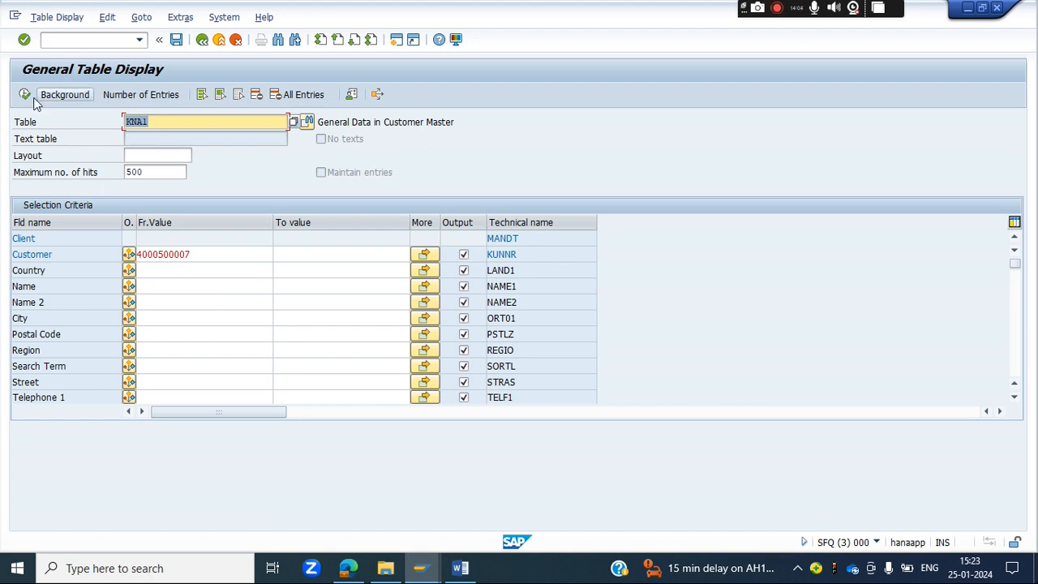
{"action": "double_click", "coordinate": [192, 253]}
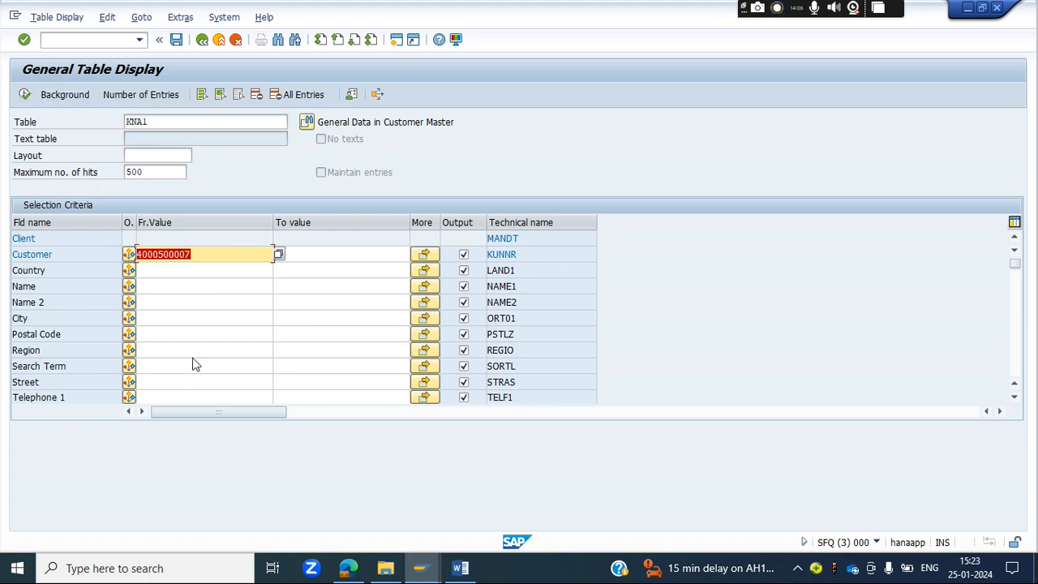
{"action": "left_click", "coordinate": [24, 95]}
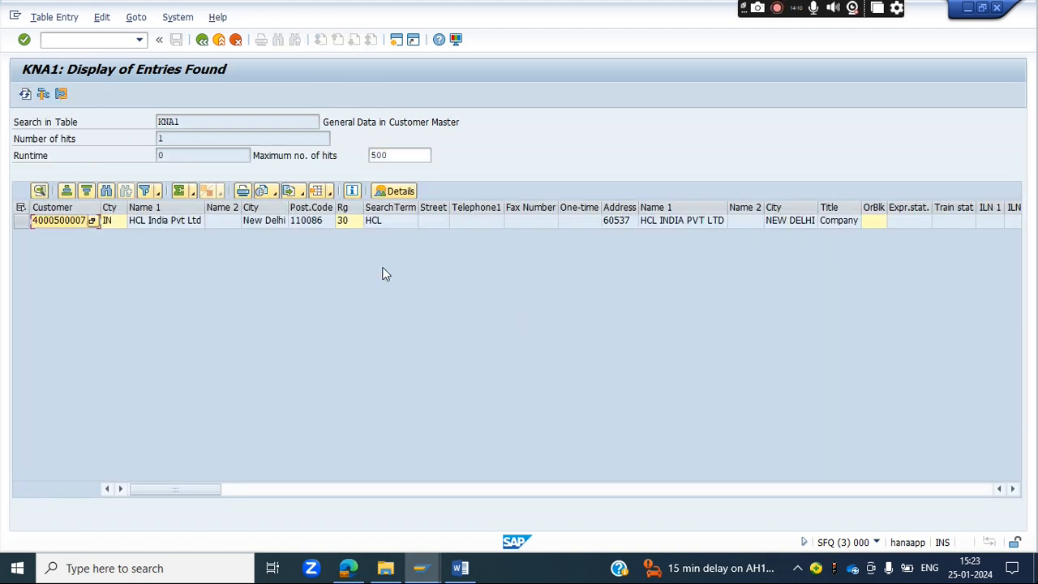
Step: Clear the customer criterion and display the KNA1 entries without any restriction
{"action": "left_click", "coordinate": [202, 40]}
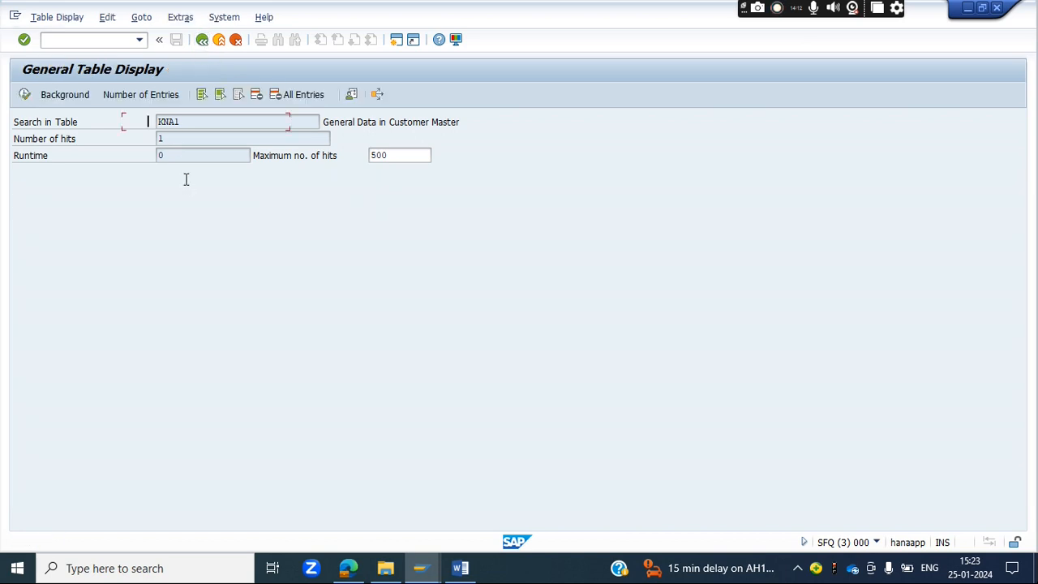
{"action": "left_click", "coordinate": [181, 253]}
{"action": "left_click_drag", "start_coordinate": [190, 254], "coordinate": [131, 254]}
{"action": "key", "text": "BackSpace"}
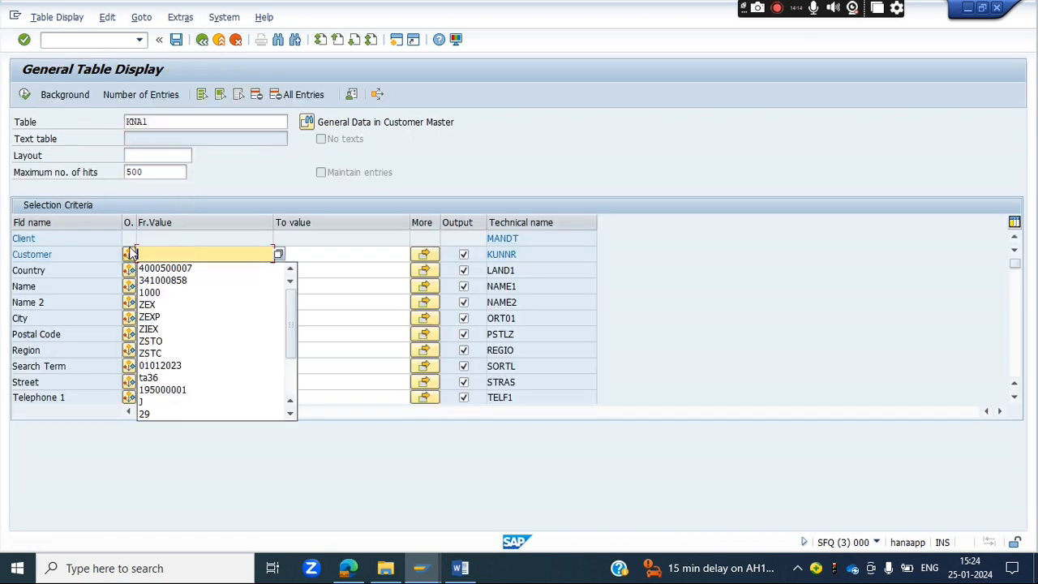
{"action": "left_click", "coordinate": [24, 96]}
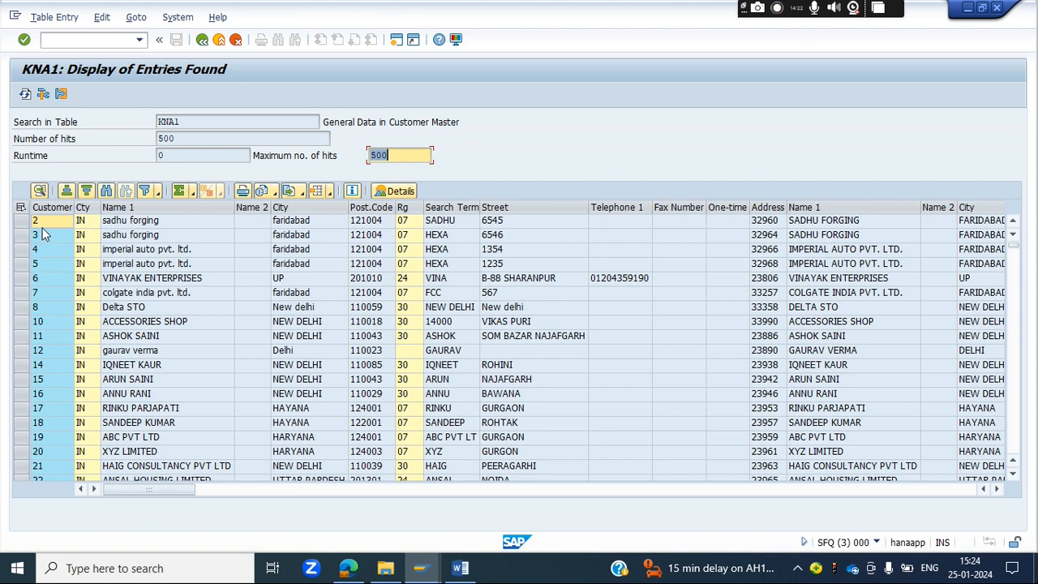
Step: Return from the unrestricted KNA1 list to the selection criteria and display the entry for the customer number
{"action": "left_click", "coordinate": [681, 309]}
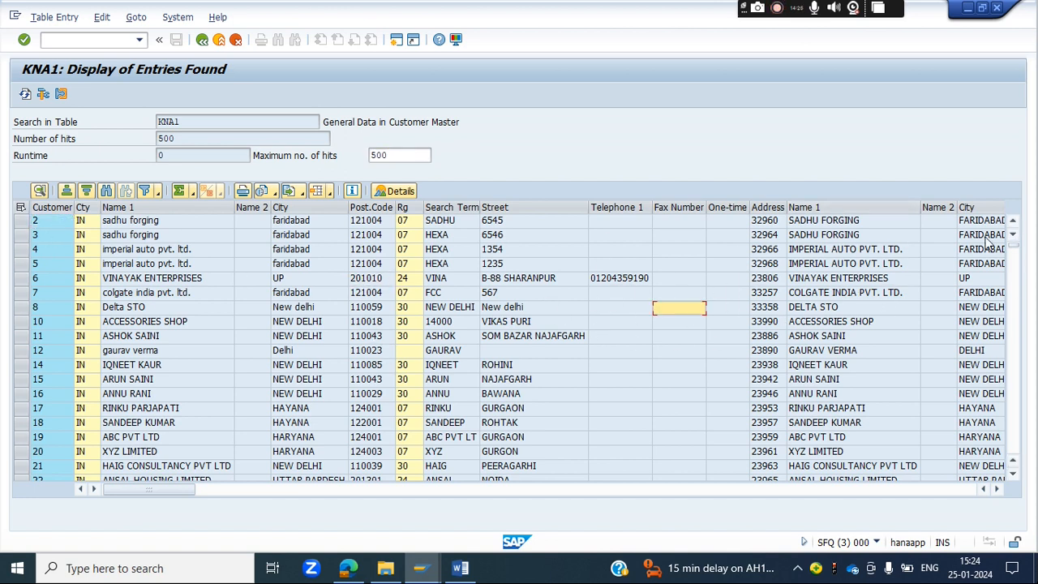
{"action": "left_click_drag", "start_coordinate": [1017, 262], "coordinate": [1017, 263]}
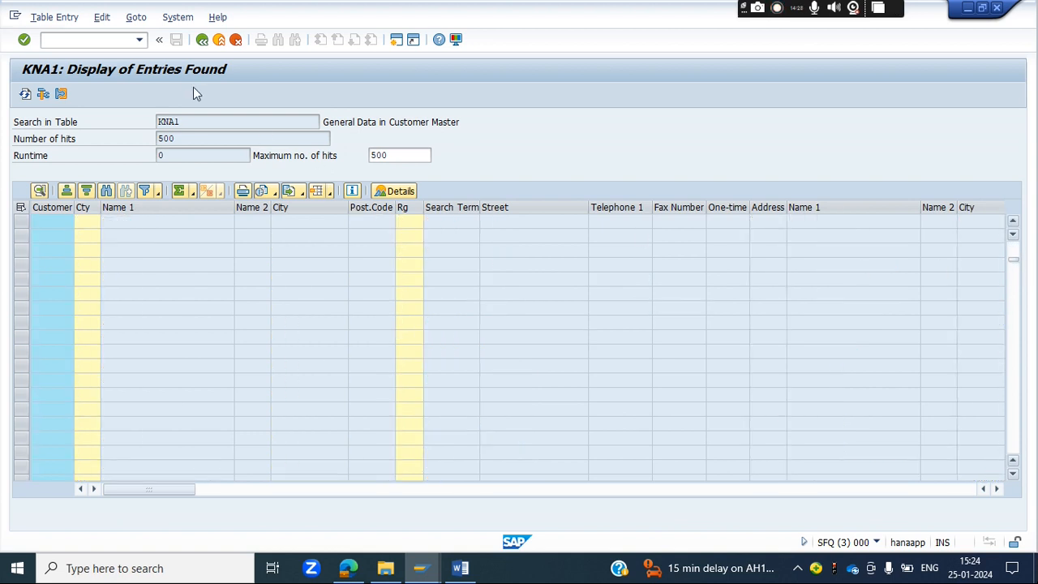
{"action": "left_click", "coordinate": [203, 40]}
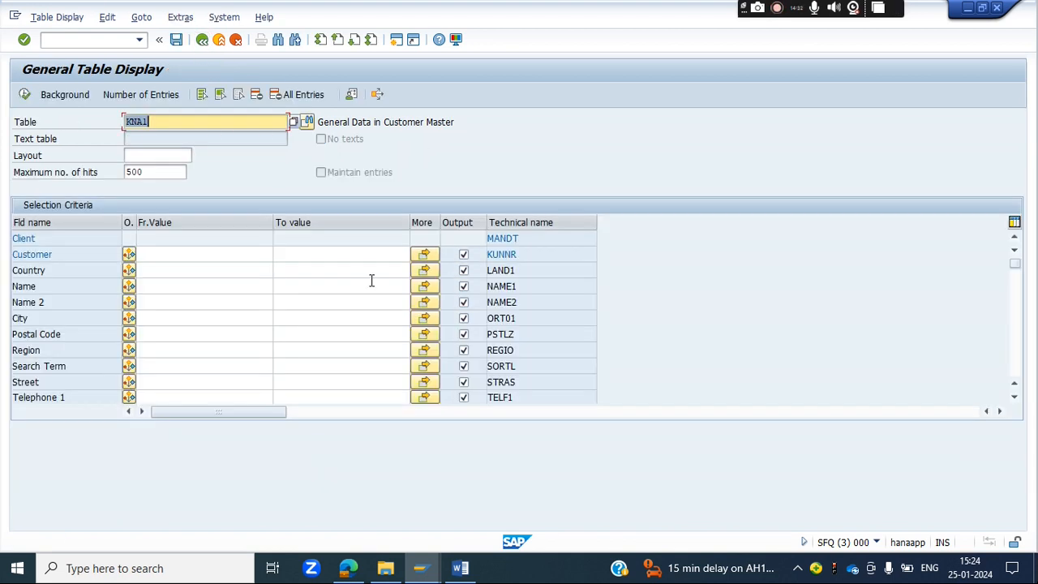
{"action": "left_click", "coordinate": [147, 254]}
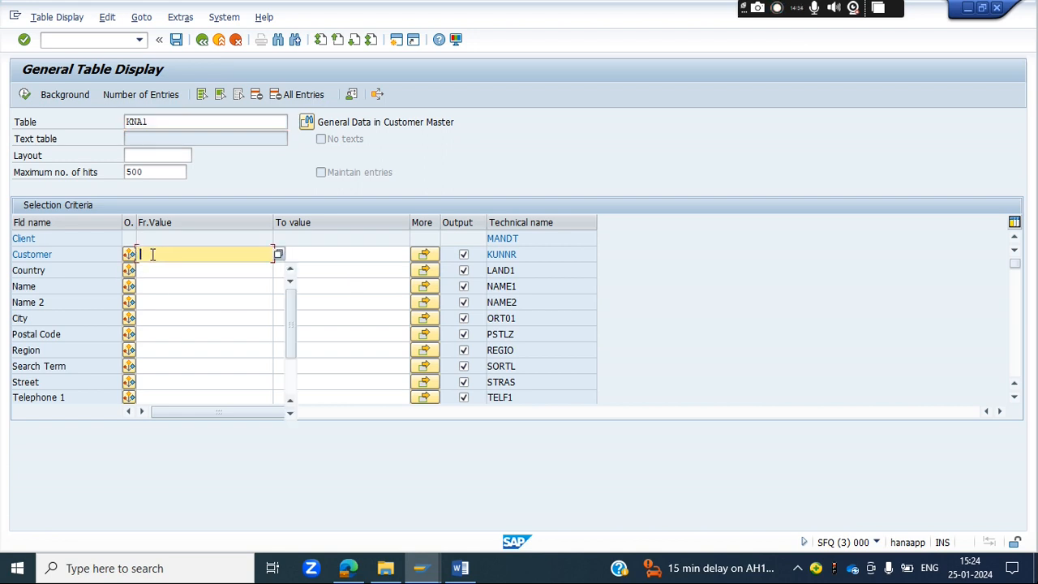
{"action": "left_click", "coordinate": [159, 271]}
{"action": "left_click", "coordinate": [194, 287]}
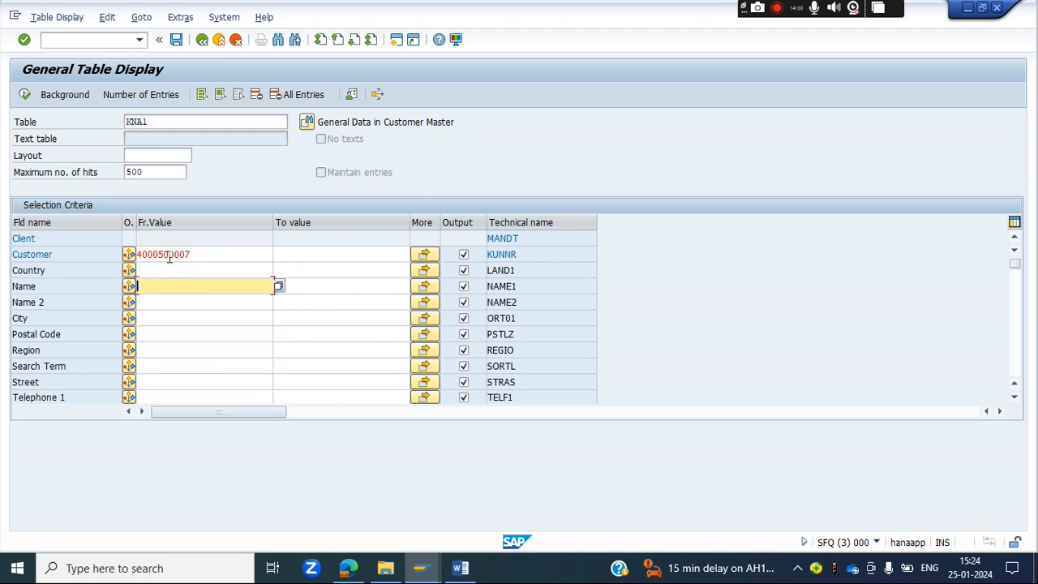
{"action": "left_click", "coordinate": [25, 95]}
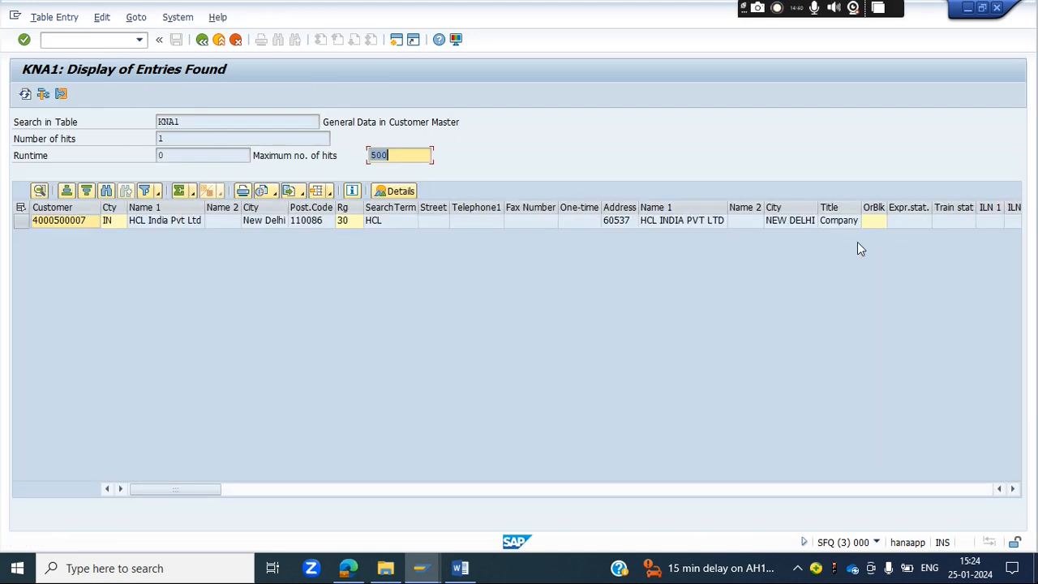
Step: Go back to the table selection and load table KNB1
{"action": "left_click", "coordinate": [202, 40]}
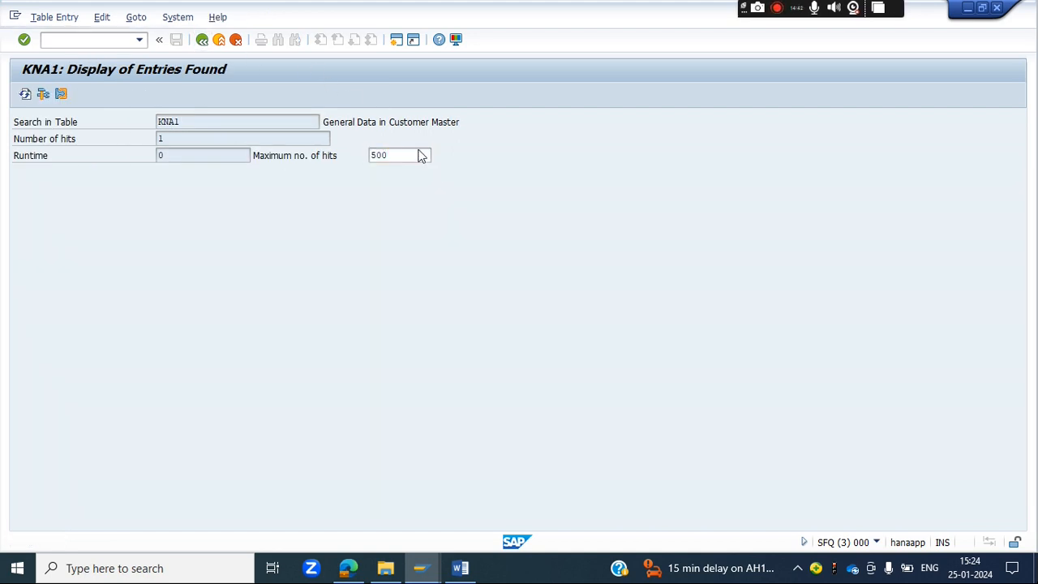
{"action": "key", "text": "BackSpace"}
{"action": "key", "text": "BackSpace"}
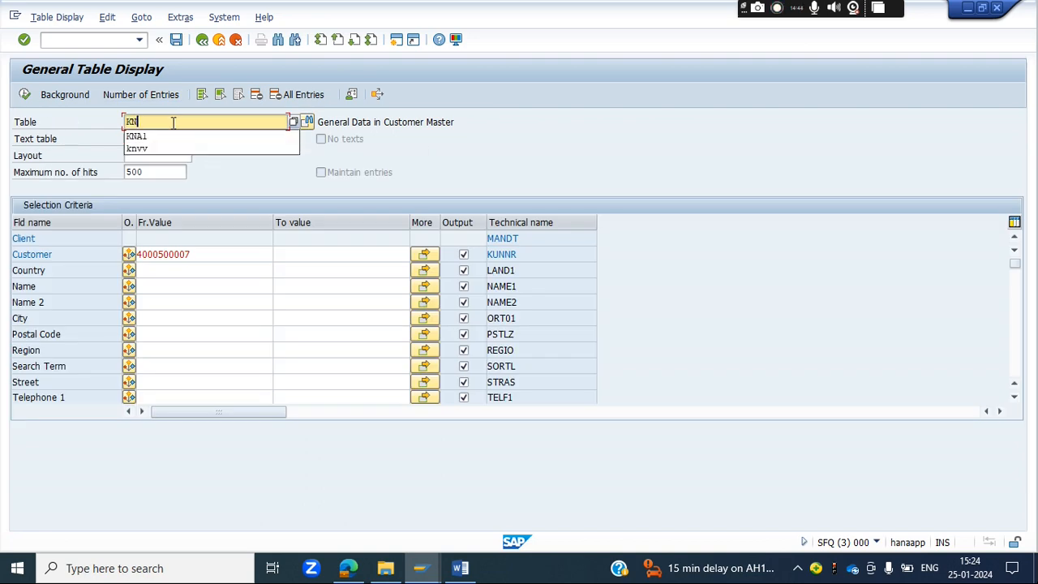
{"action": "type", "text": "b1"}
{"action": "key", "text": "Return"}
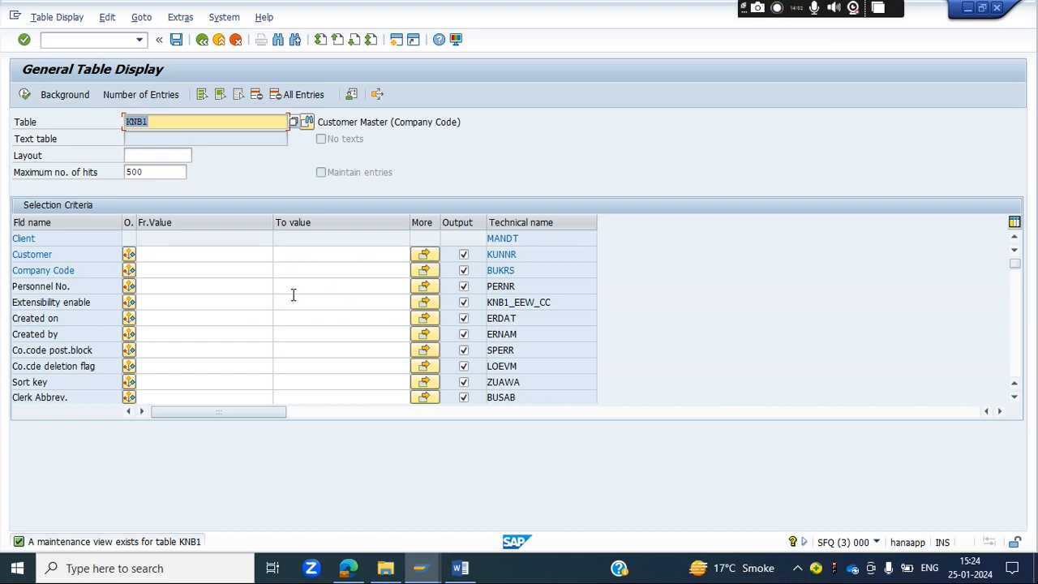
Step: Point out the Customer and Company Code key fields in KNB1, and query the table for the customer number and company code TA36
{"action": "left_click_drag", "start_coordinate": [55, 254], "coordinate": [10, 256]}
{"action": "left_click_drag", "start_coordinate": [86, 272], "coordinate": [10, 274]}
{"action": "left_click_drag", "start_coordinate": [538, 273], "coordinate": [470, 273]}
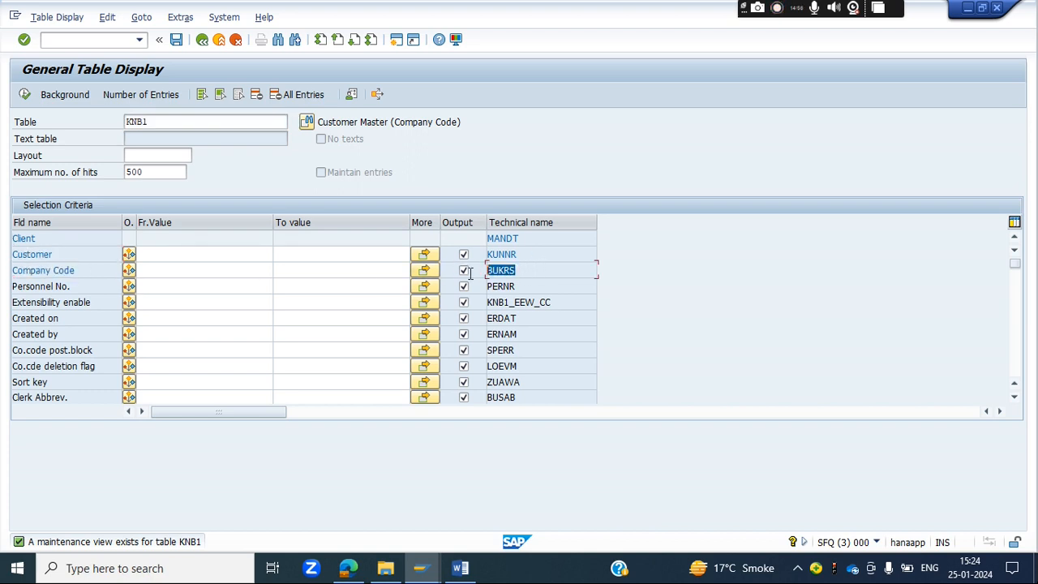
{"action": "left_click_drag", "start_coordinate": [530, 255], "coordinate": [485, 255]}
{"action": "left_click", "coordinate": [185, 255]}
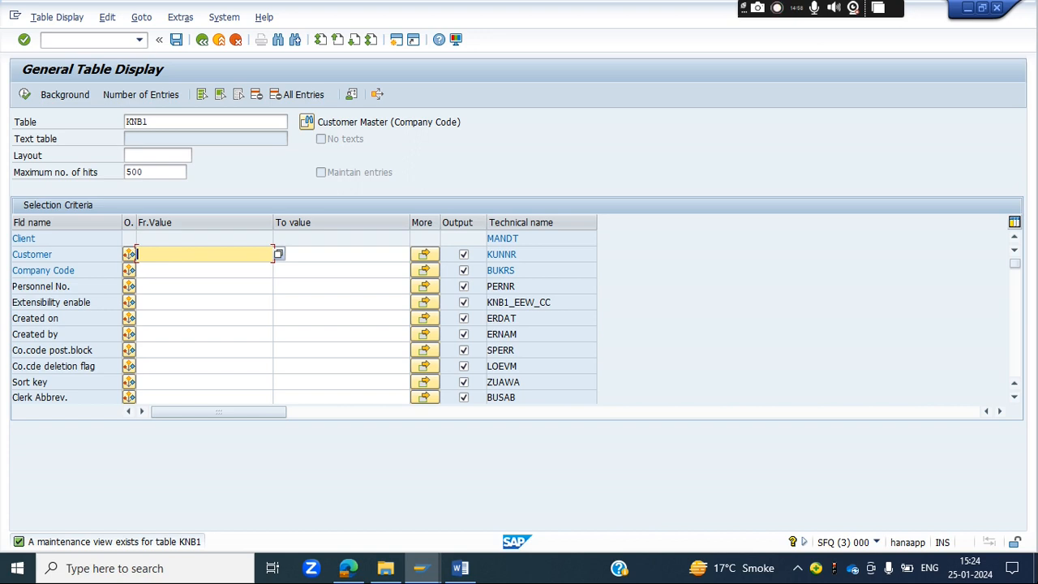
{"action": "left_click", "coordinate": [164, 271]}
{"action": "left_click", "coordinate": [161, 275]}
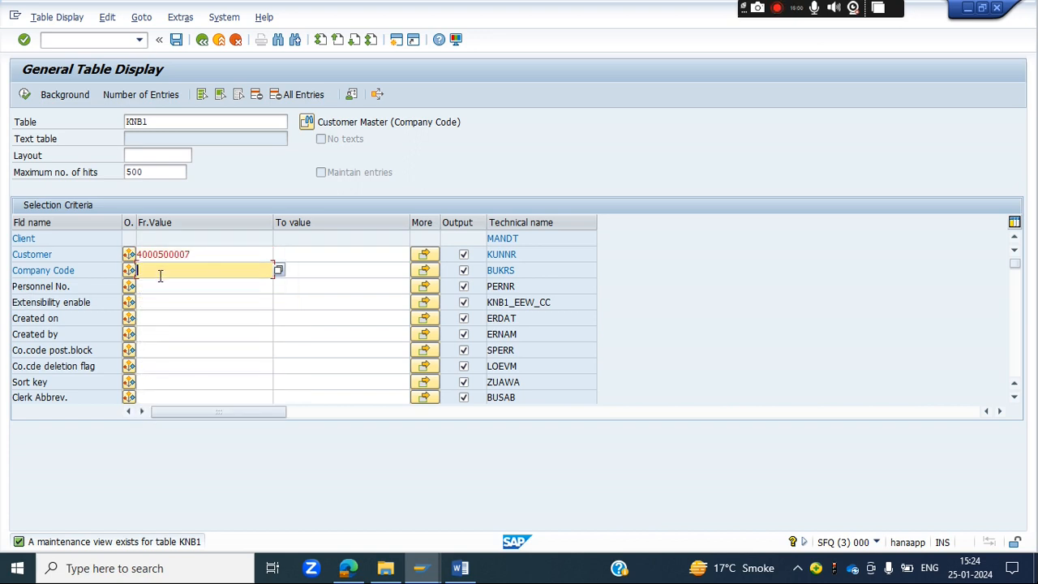
{"action": "type", "text": "TA36"}
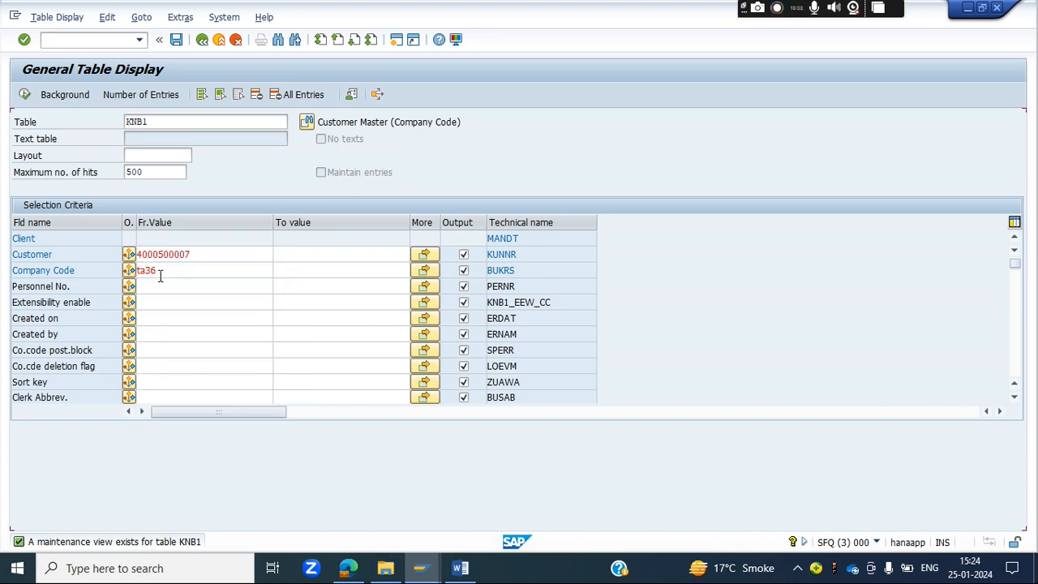
{"action": "key", "text": "Return"}
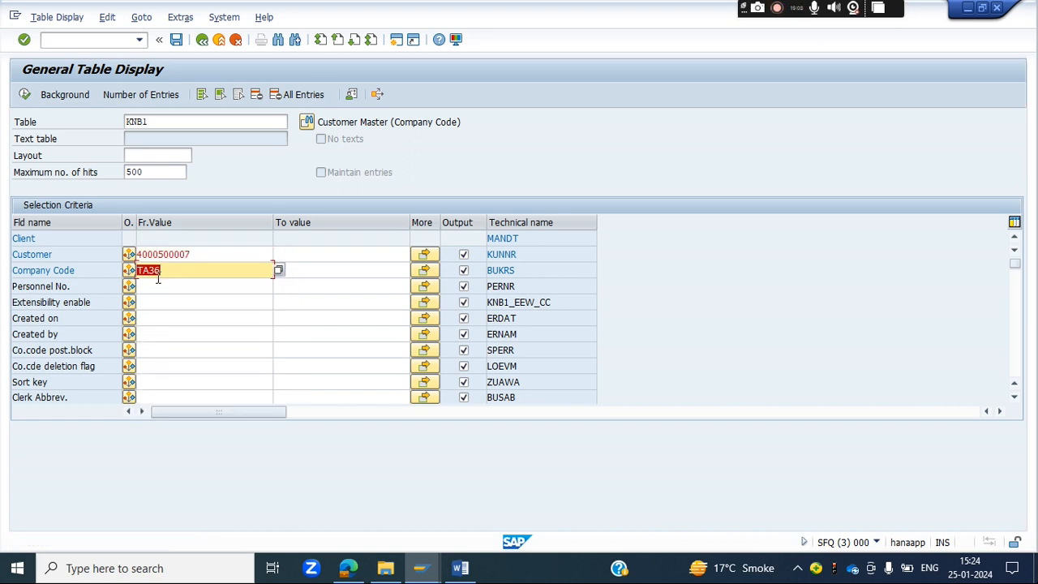
{"action": "left_click", "coordinate": [25, 95]}
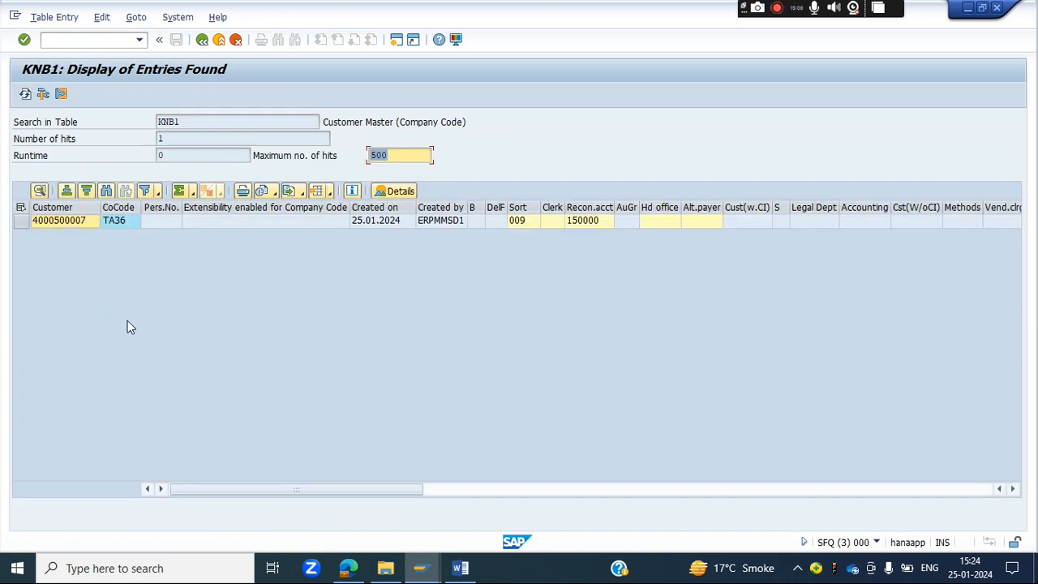
{"action": "left_click", "coordinate": [122, 223]}
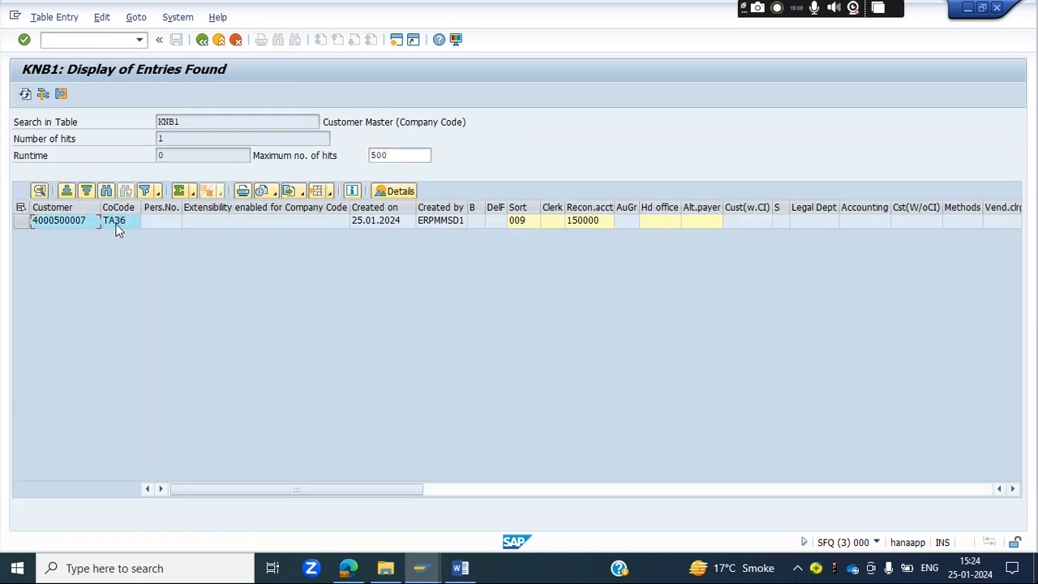
Step: Clear the customer criterion, display all KNB1 entries for company code TA36 and review the listed customers
{"action": "left_click", "coordinate": [202, 39]}
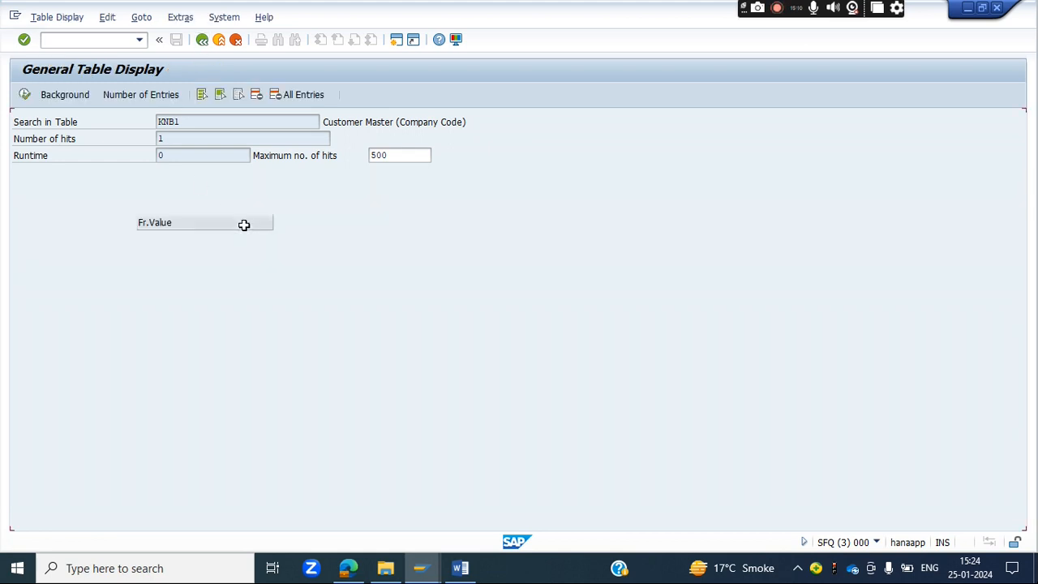
{"action": "left_click_drag", "start_coordinate": [176, 257], "coordinate": [111, 257]}
{"action": "key", "text": "Delete"}
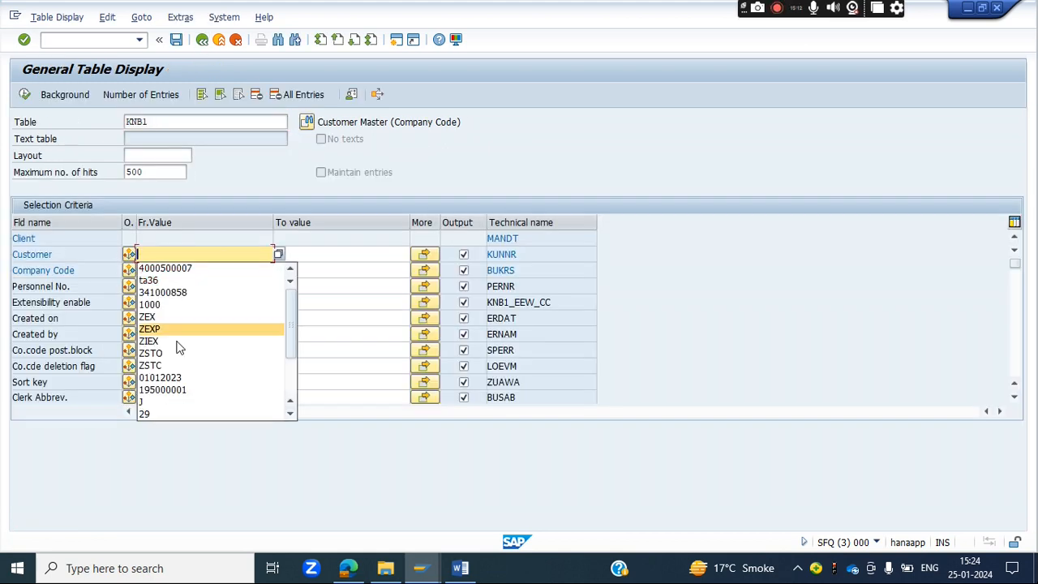
{"action": "left_click", "coordinate": [332, 270]}
{"action": "left_click_drag", "start_coordinate": [184, 274], "coordinate": [145, 272]}
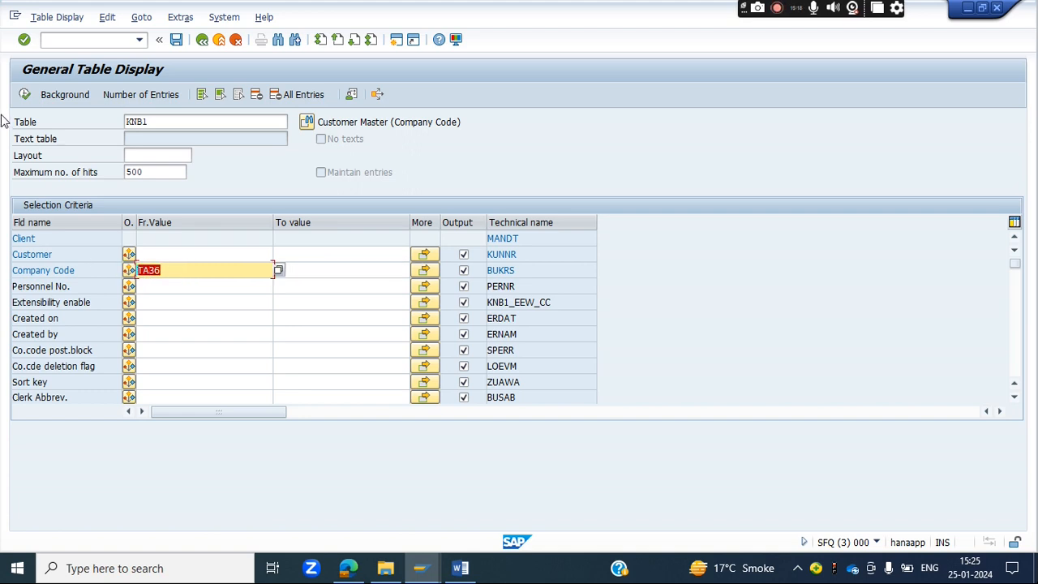
{"action": "left_click", "coordinate": [24, 96]}
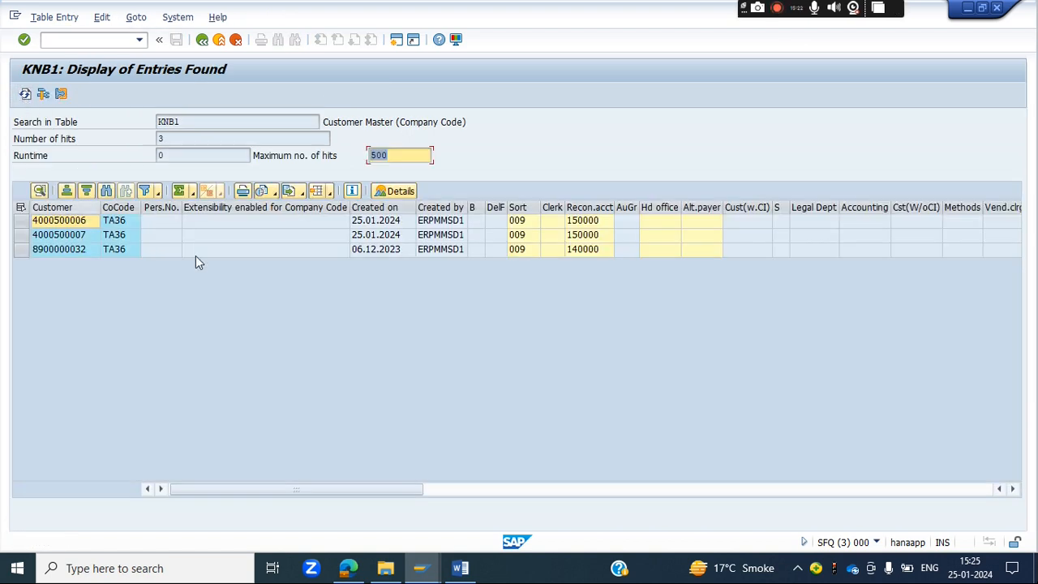
{"action": "left_click", "coordinate": [72, 250]}
{"action": "left_click", "coordinate": [66, 234]}
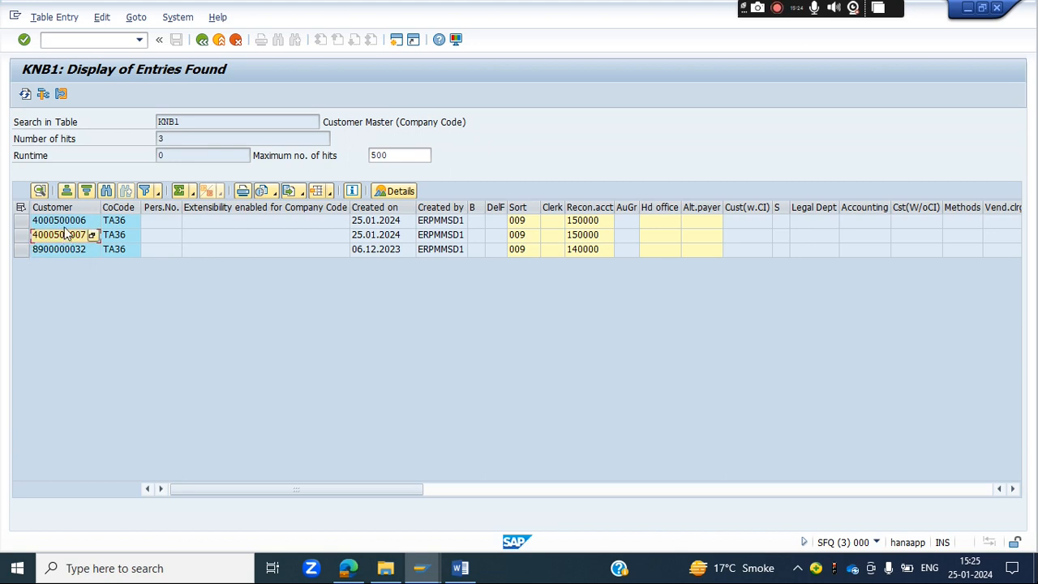
{"action": "left_click", "coordinate": [68, 224]}
{"action": "left_click", "coordinate": [69, 250]}
{"action": "left_click", "coordinate": [78, 222]}
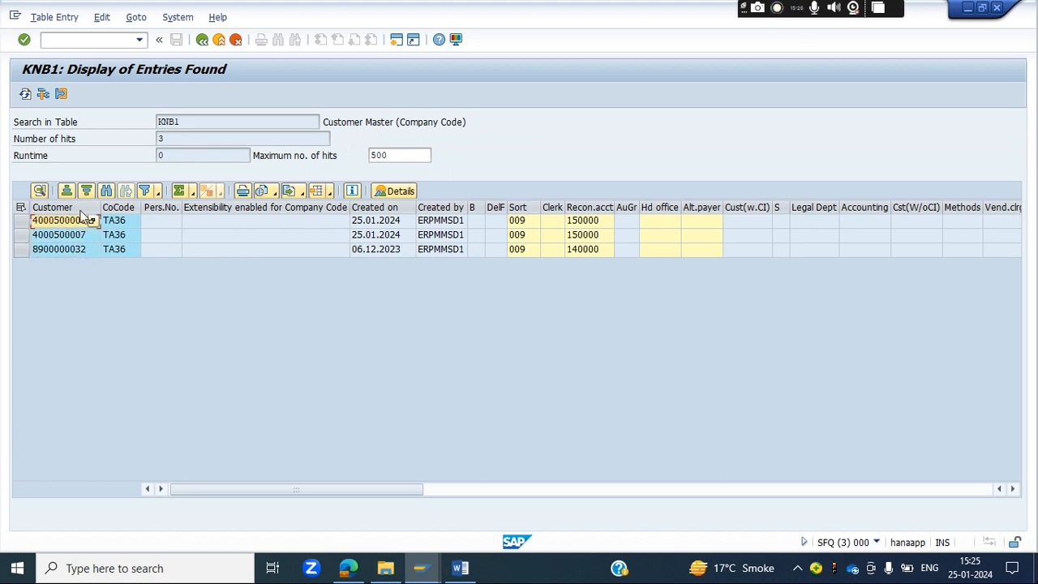
Step: Return to the table selection and load table KNVV
{"action": "left_click", "coordinate": [200, 41]}
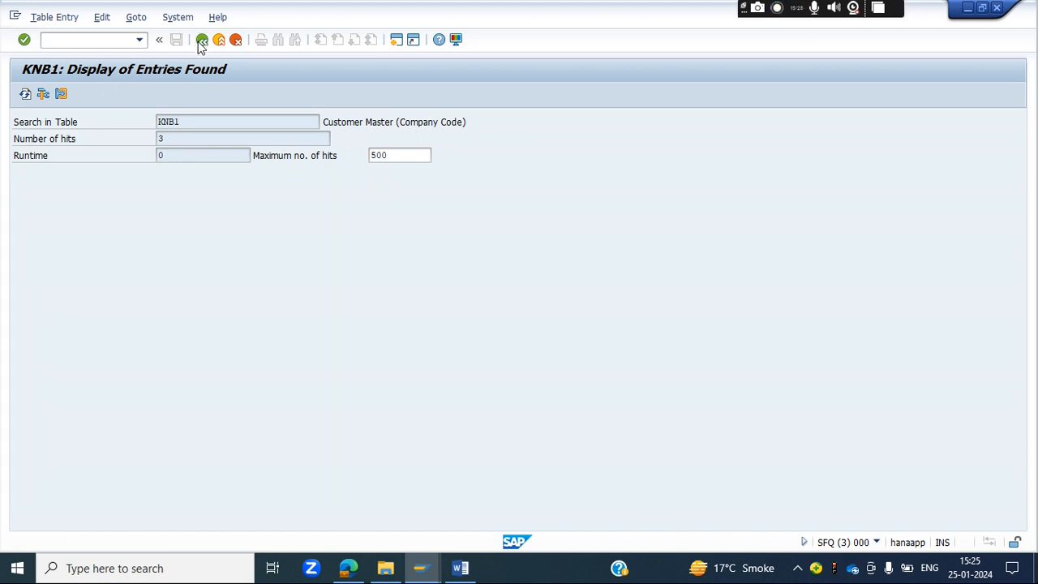
{"action": "type", "text": "KNV"}
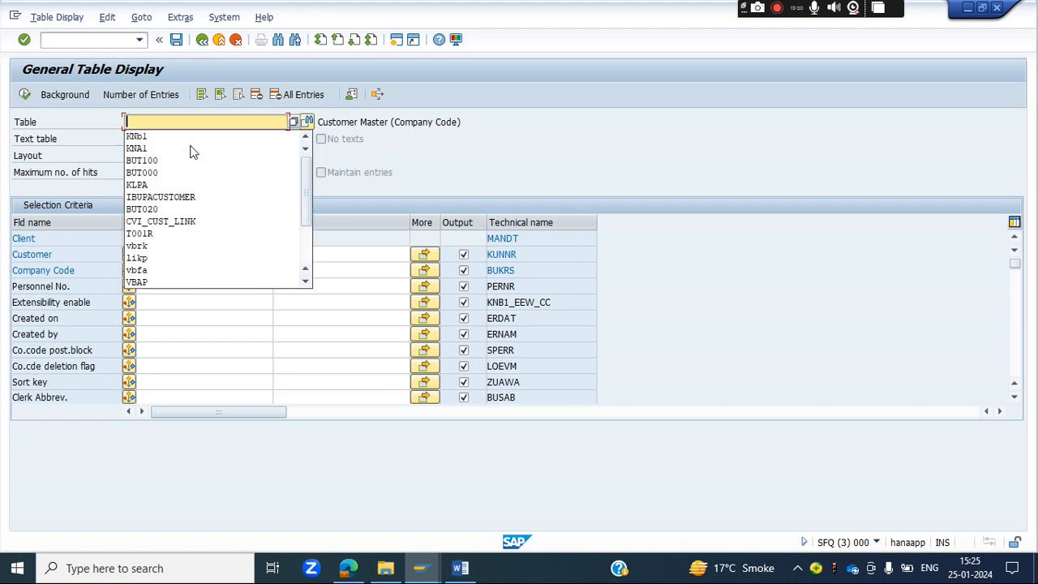
{"action": "type", "text": "V"}
{"action": "key", "text": "Return"}
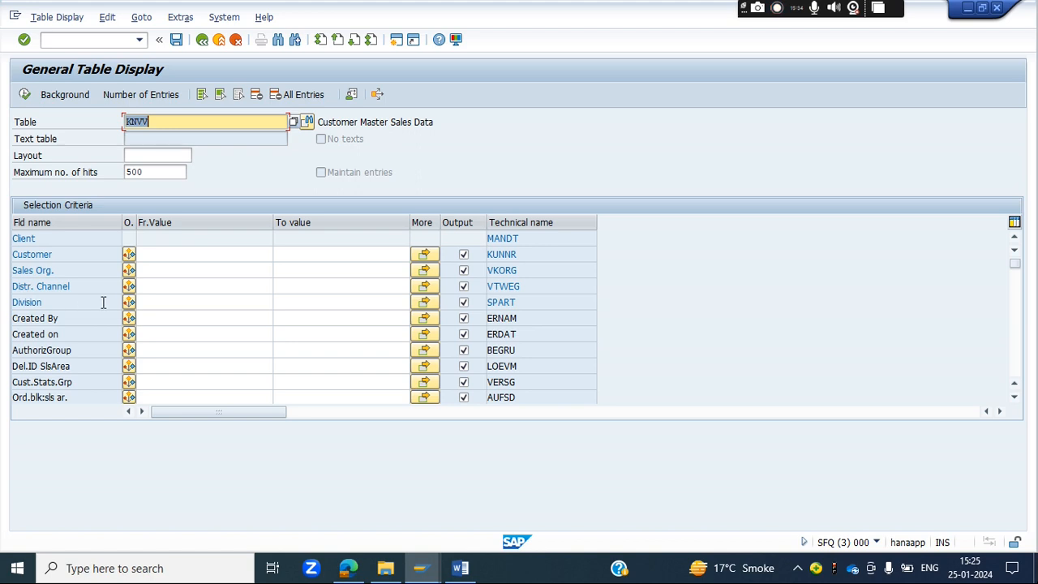
Step: Display the KNVV entries for sales organization TA36
{"action": "left_click", "coordinate": [169, 257]}
{"action": "left_click", "coordinate": [166, 287]}
{"action": "left_click", "coordinate": [158, 301]}
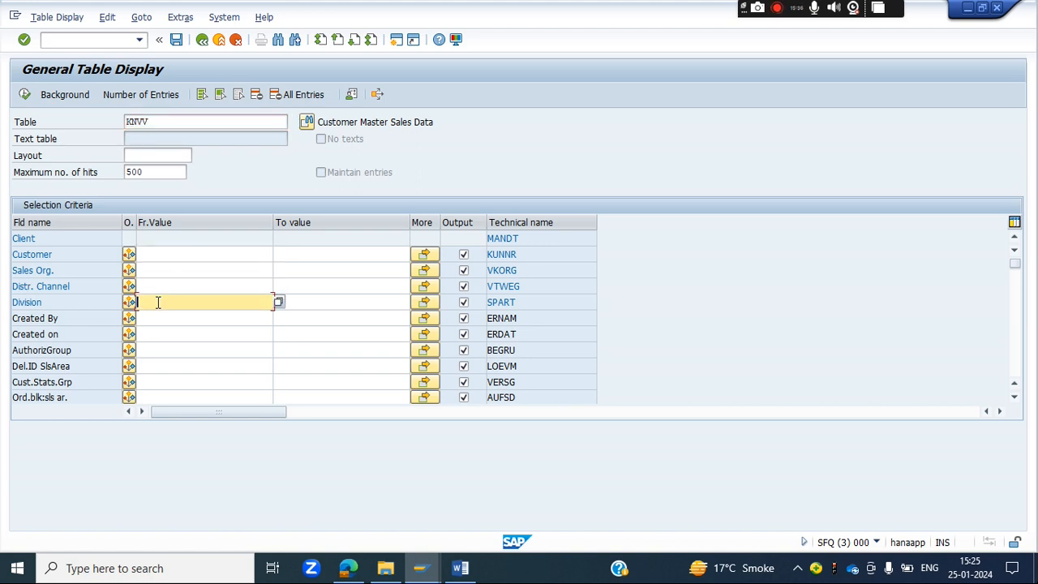
{"action": "left_click", "coordinate": [155, 273]}
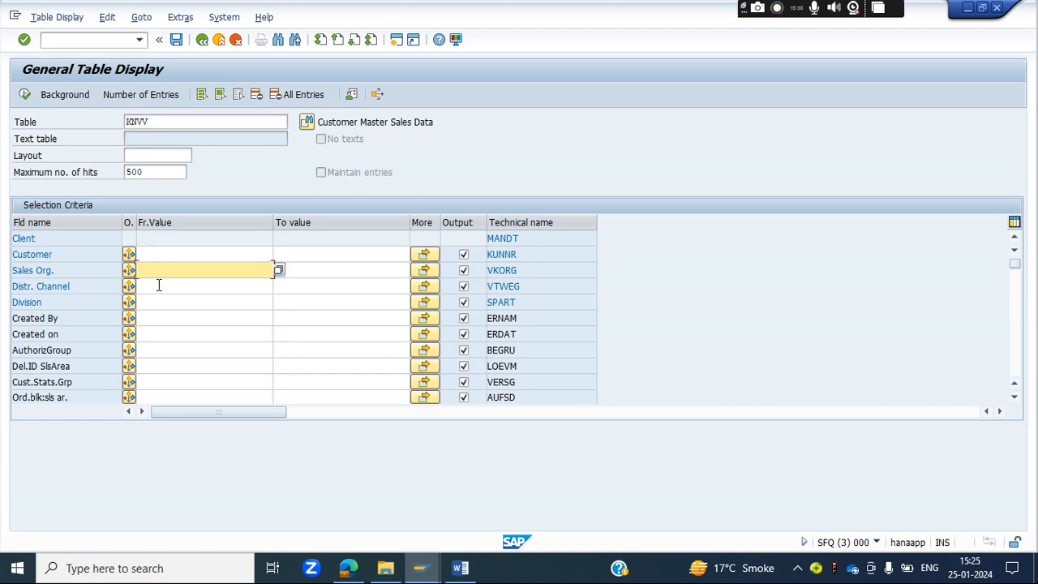
{"action": "type", "text": "ta36"}
{"action": "key", "text": "Return"}
{"action": "left_click", "coordinate": [25, 94]}
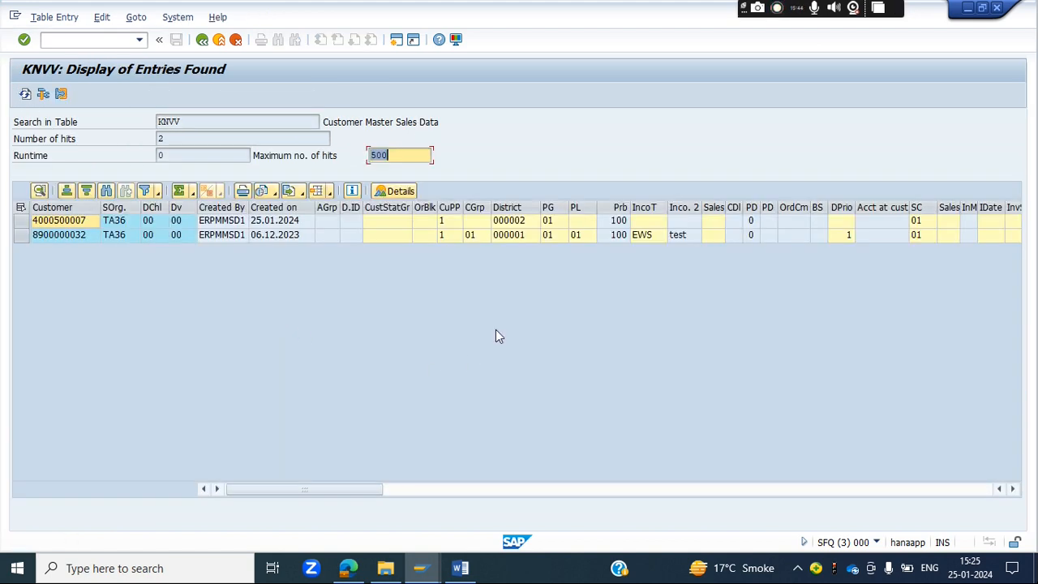
Step: Examine the customers in the KNVV results along with their District and customer group (CGrp) columns
{"action": "left_click", "coordinate": [484, 327]}
{"action": "left_click", "coordinate": [59, 237]}
{"action": "left_click", "coordinate": [65, 222]}
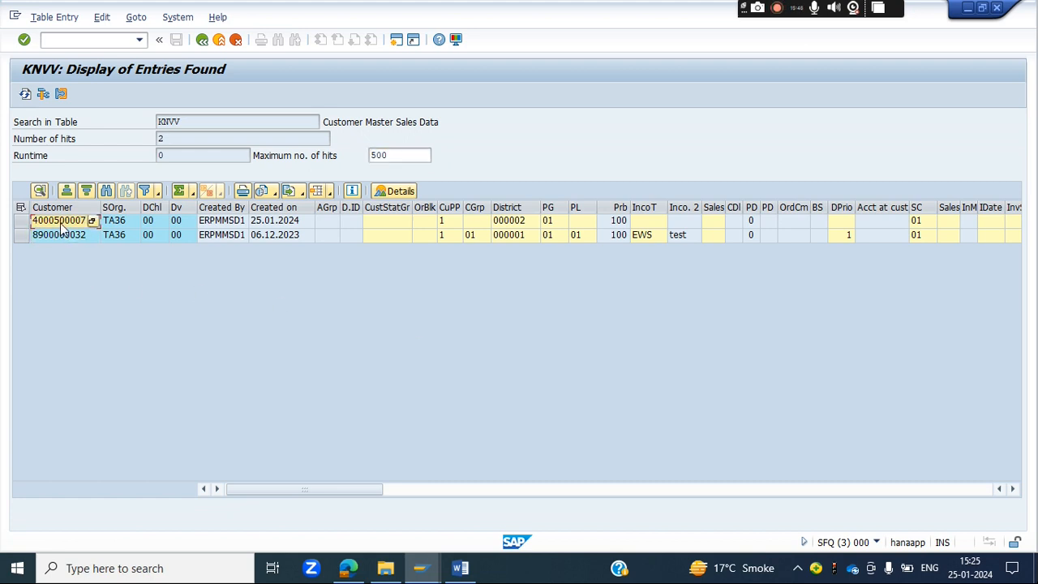
{"action": "left_click", "coordinate": [52, 237]}
{"action": "left_click", "coordinate": [57, 222]}
{"action": "left_click", "coordinate": [196, 124]}
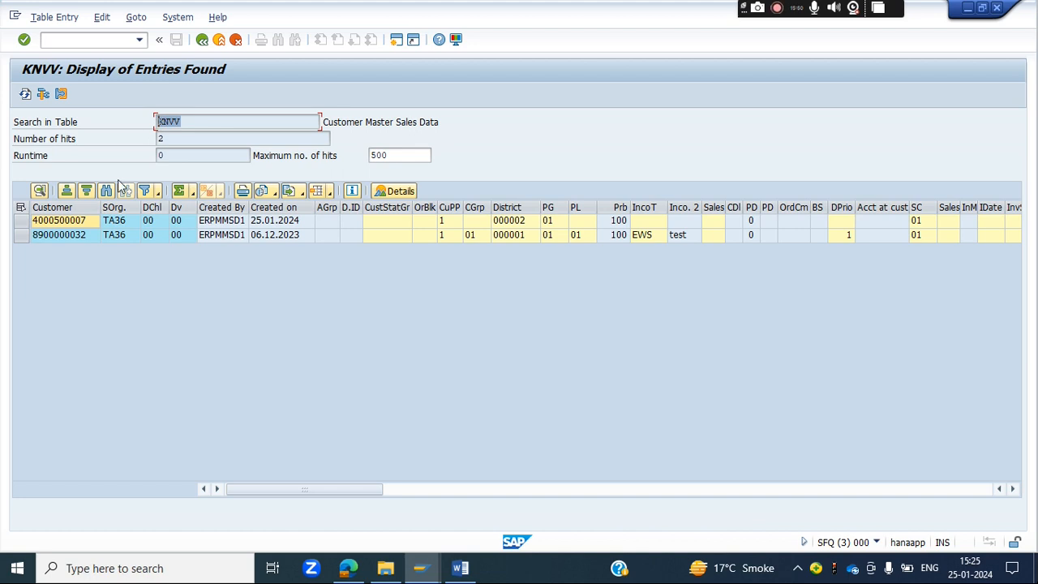
{"action": "left_click", "coordinate": [74, 236]}
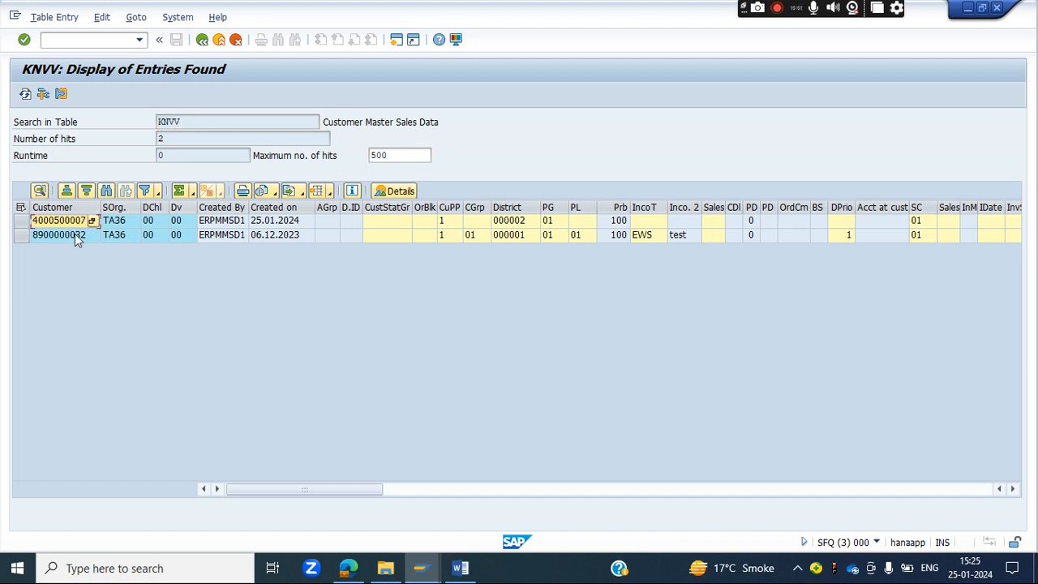
{"action": "left_click", "coordinate": [517, 208]}
{"action": "left_click_drag", "start_coordinate": [439, 208], "coordinate": [443, 207]}
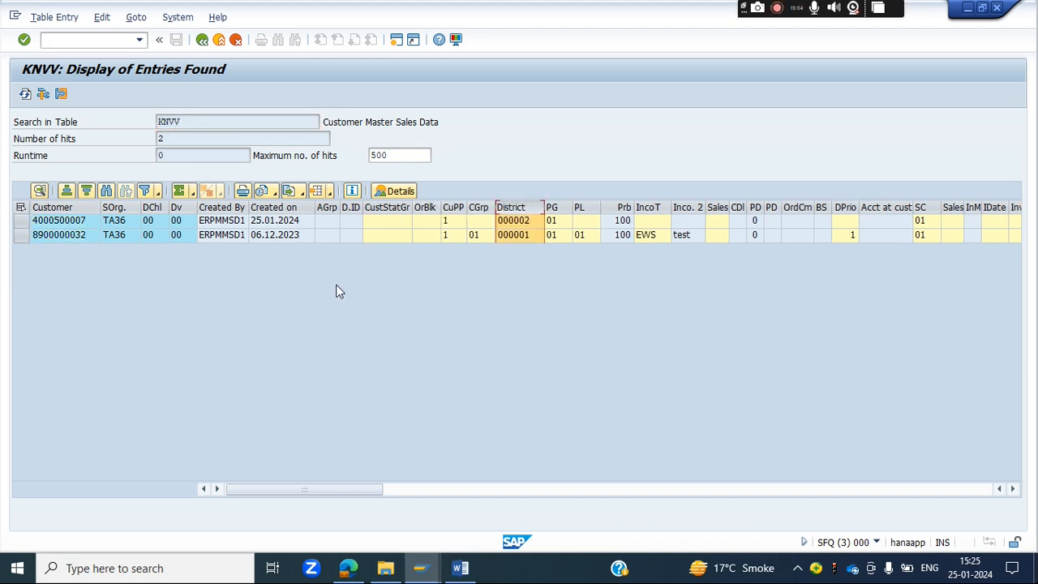
{"action": "left_click", "coordinate": [479, 208]}
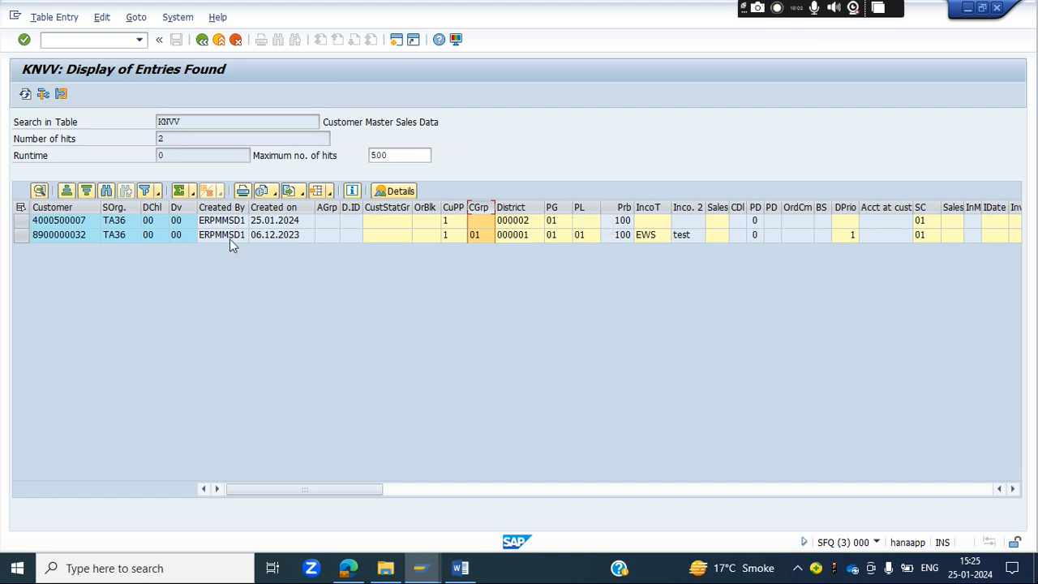
Step: Leave the KNVV results and the table display, and switch to the Word notes
{"action": "left_click", "coordinate": [202, 38]}
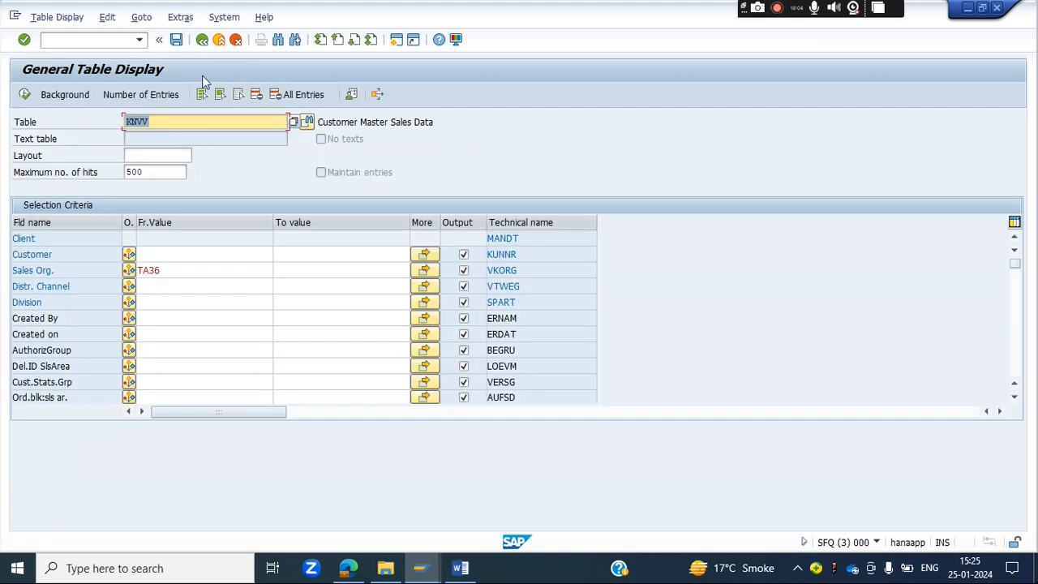
{"action": "left_click", "coordinate": [202, 39]}
{"action": "left_click", "coordinate": [473, 564]}
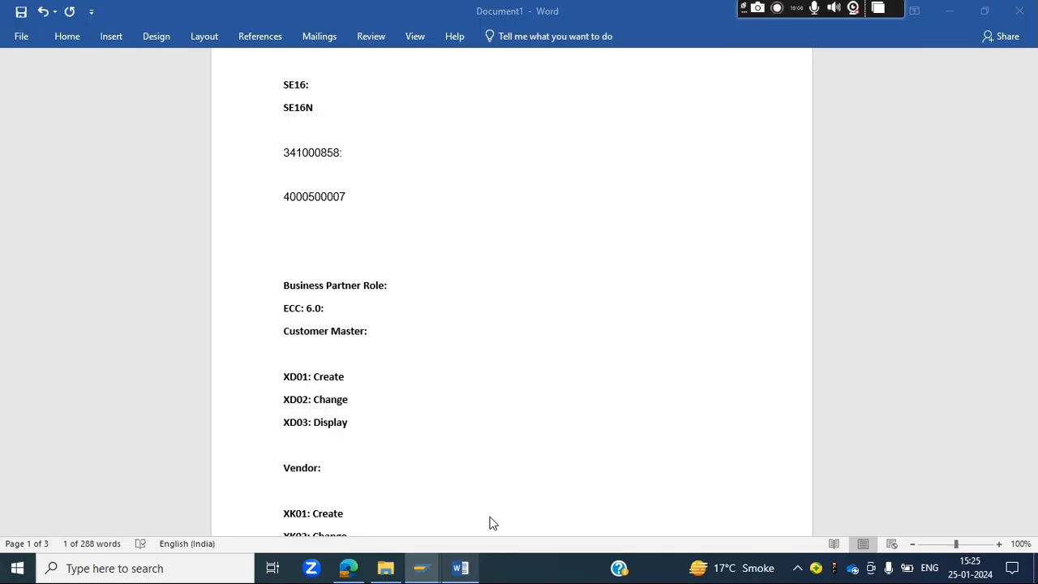
Step: Look through the notes for the customer tables and highlight the table name IBUPACUSTOMER in the list
{"action": "scroll", "coordinate": [493, 410], "scroll_direction": "down", "scroll_amount": 15}
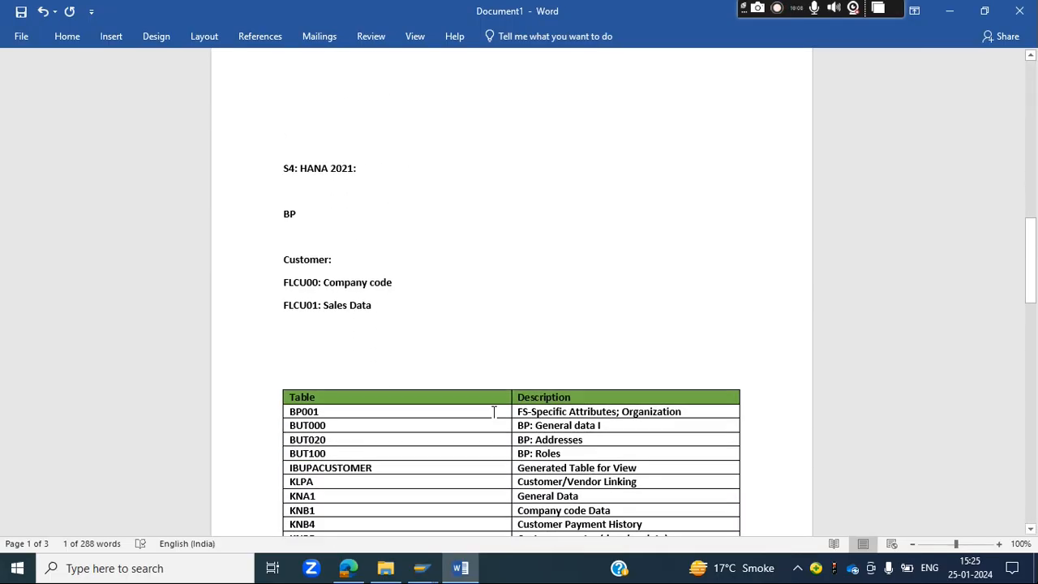
{"action": "scroll", "coordinate": [315, 323], "scroll_direction": "up", "scroll_amount": 7}
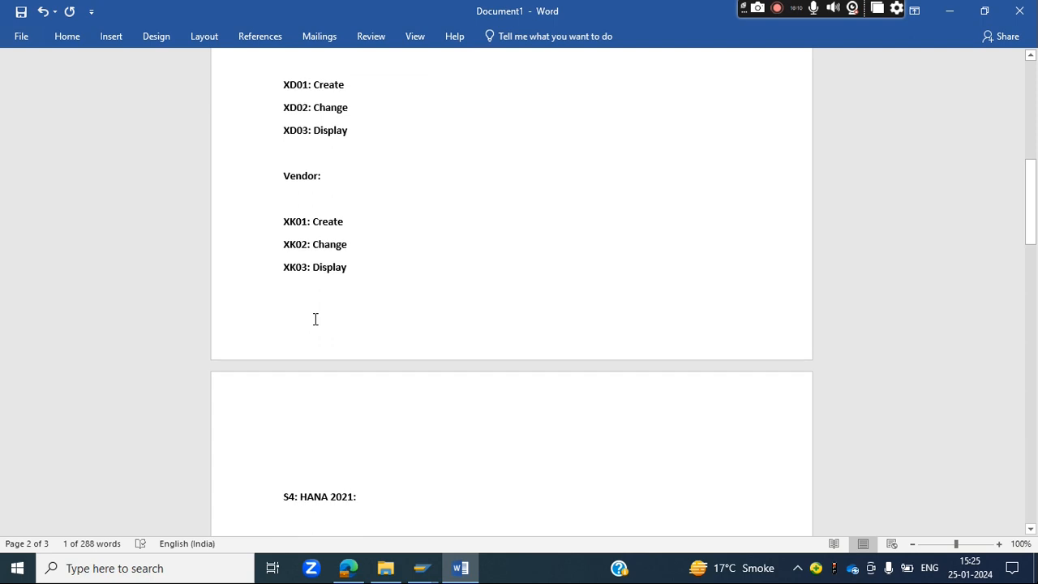
{"action": "scroll", "coordinate": [314, 318], "scroll_direction": "down", "scroll_amount": 11}
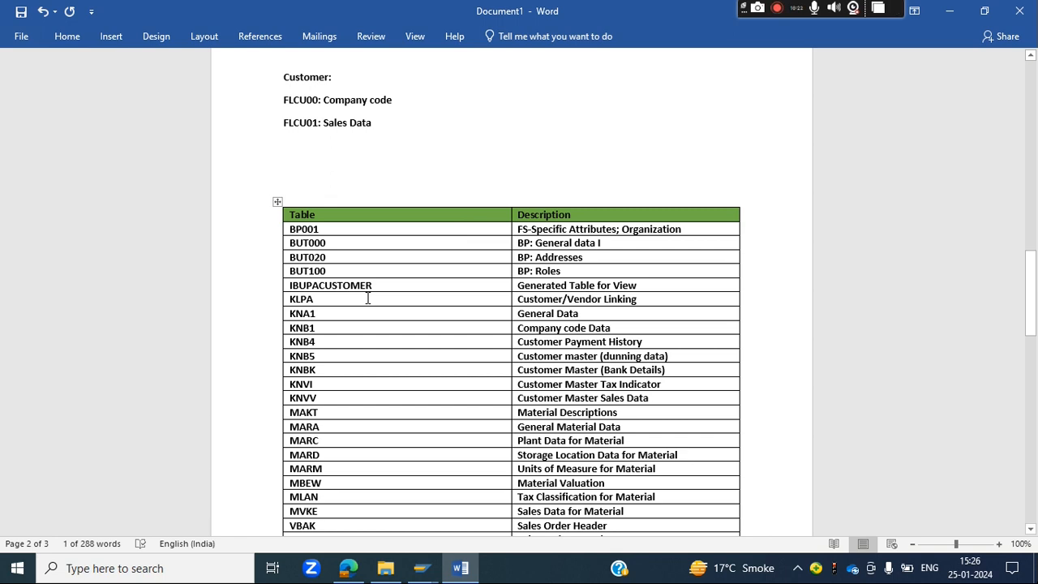
{"action": "left_click_drag", "start_coordinate": [379, 286], "coordinate": [336, 294]}
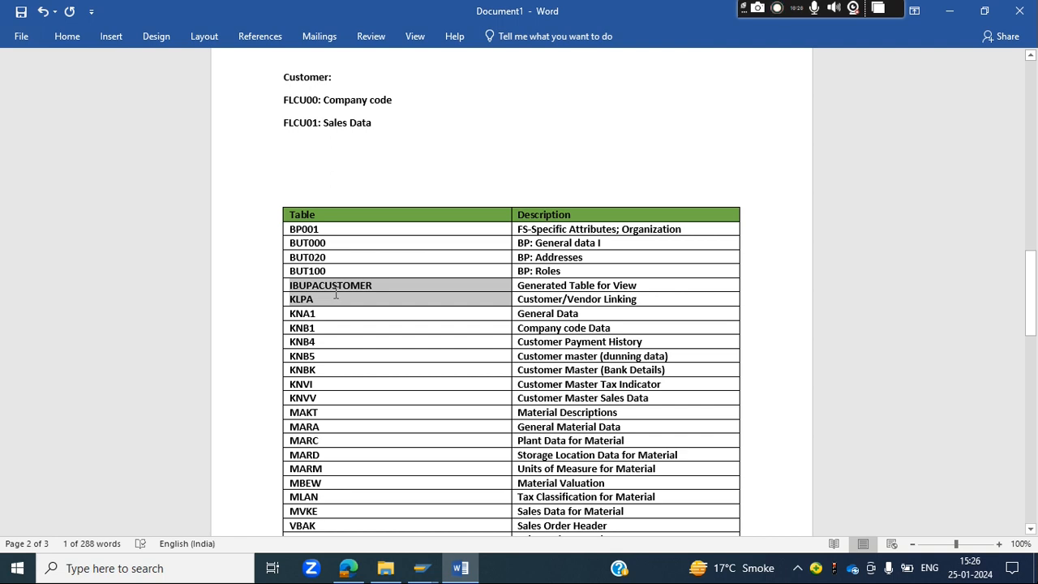
{"action": "left_click_drag", "start_coordinate": [336, 294], "coordinate": [331, 286]}
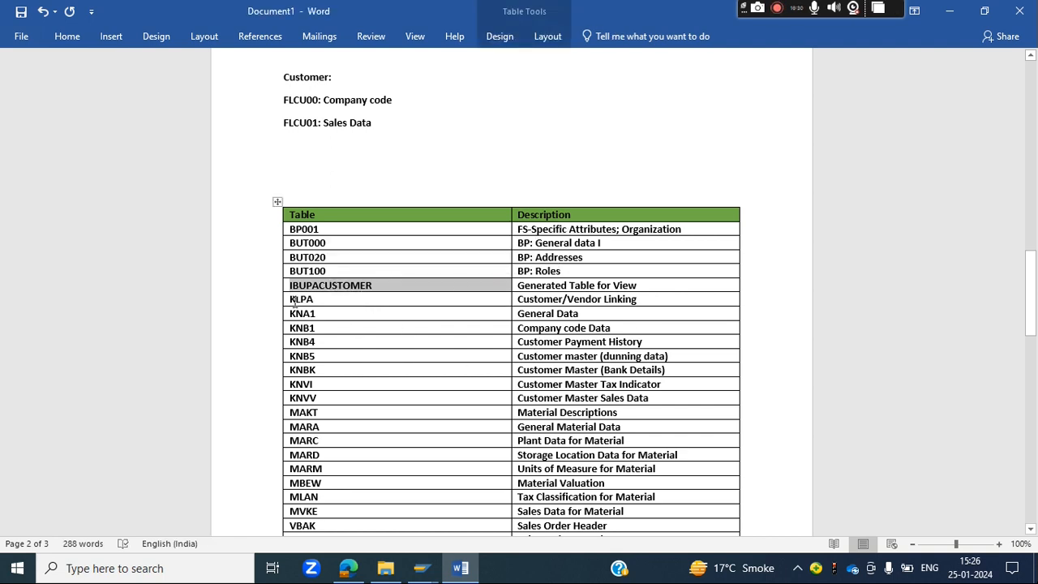
{"action": "left_click_drag", "start_coordinate": [375, 286], "coordinate": [292, 290]}
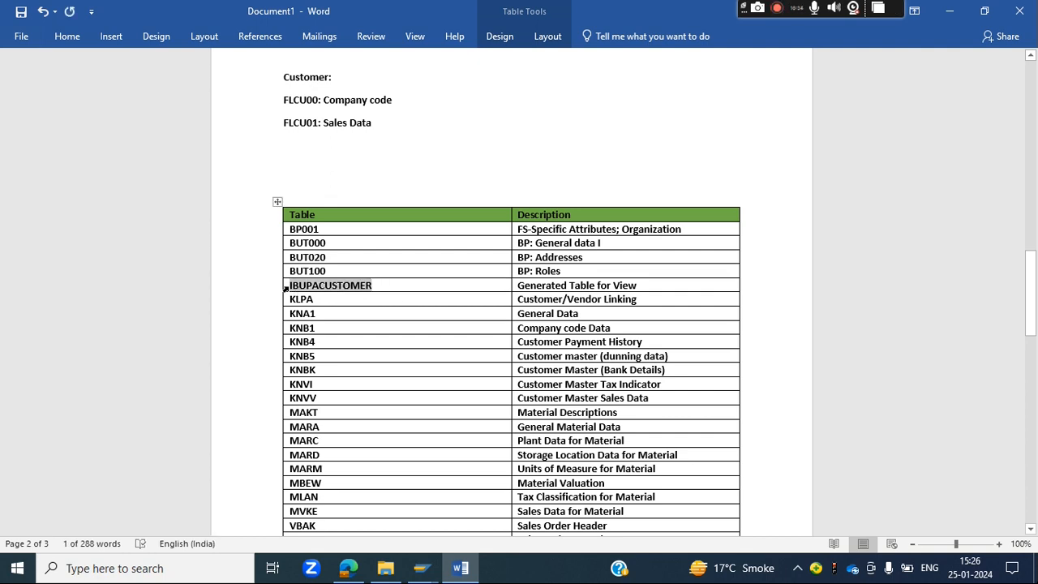
Step: Switch to SAP and start the General Table Display transaction
{"action": "key", "text": "alt+Tab"}
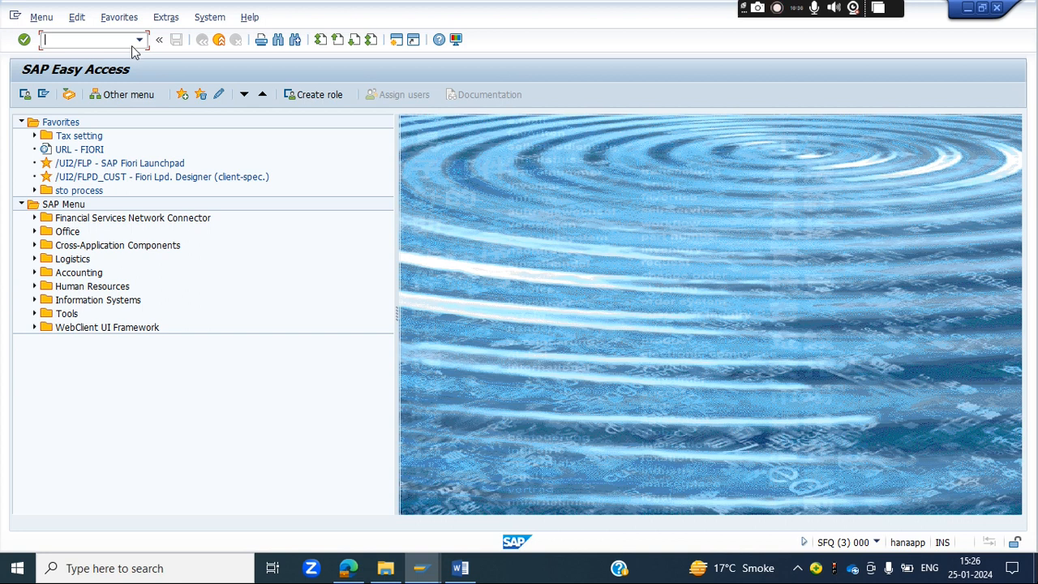
{"action": "left_click", "coordinate": [140, 41]}
{"action": "left_click", "coordinate": [62, 54]}
{"action": "left_click", "coordinate": [25, 41]}
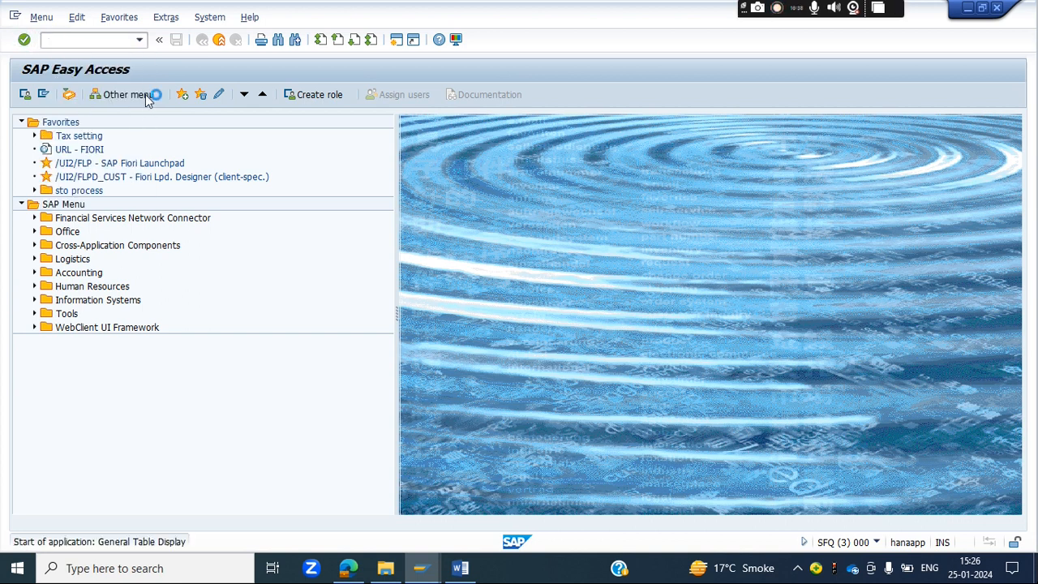
Step: Replace the wrongly pasted table name with IBUPACUSTOMER and load that table
{"action": "key", "text": "ctrl+v"}
{"action": "key", "text": "BackSpace"}
{"action": "key", "text": "BackSpace"}
{"action": "key", "text": "BackSpace"}
{"action": "key", "text": "BackSpace"}
{"action": "key", "text": "BackSpace"}
{"action": "key", "text": "BackSpace"}
{"action": "key", "text": "BackSpace"}
{"action": "key", "text": "BackSpace"}
{"action": "key", "text": "BackSpace"}
{"action": "key", "text": "BackSpace"}
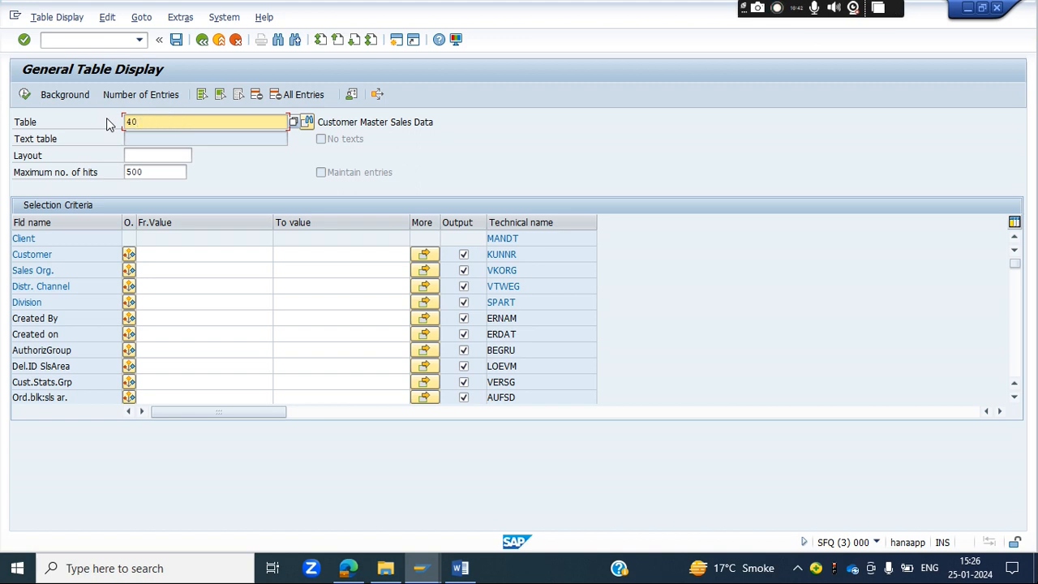
{"action": "type", "text": "ib"}
{"action": "key", "text": "Down"}
{"action": "key", "text": "Return"}
{"action": "key", "text": "Return"}
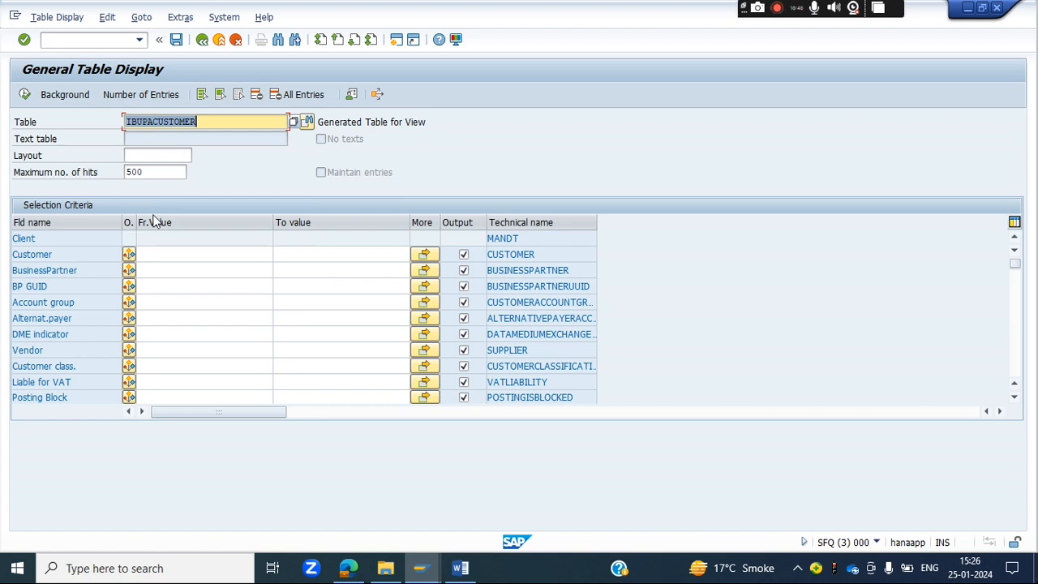
Step: Display the IBUPACUSTOMER entries for the second customer number listed in the notes
{"action": "left_click", "coordinate": [162, 256]}
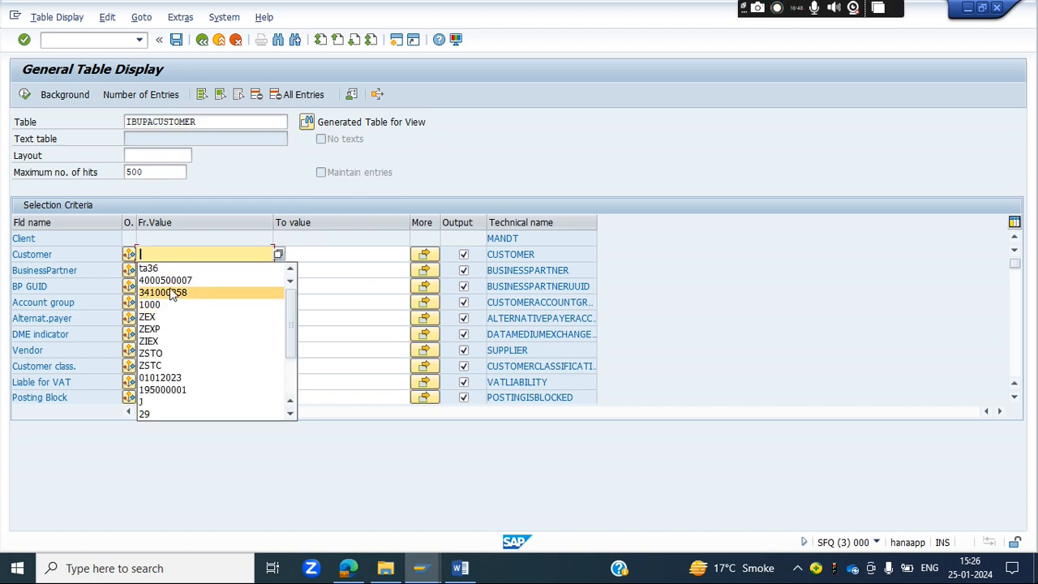
{"action": "left_click", "coordinate": [167, 280]}
{"action": "key", "text": "F8"}
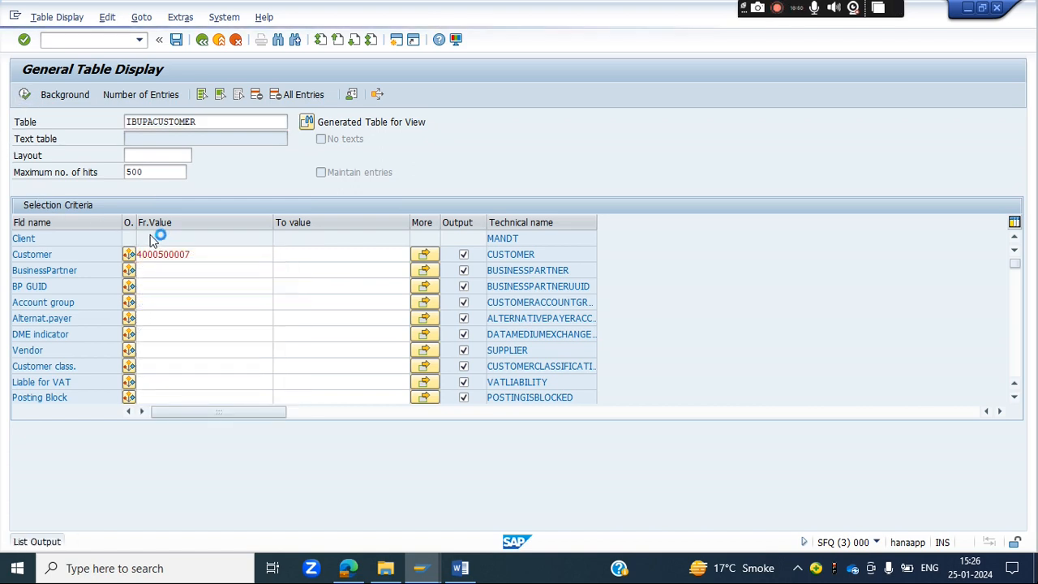
Step: Examine the Customer, Partner, Business Partner GUID and Grouping columns of the IBUPACUSTOMER entry
{"action": "left_click", "coordinate": [131, 221]}
{"action": "left_click", "coordinate": [71, 220]}
{"action": "left_click", "coordinate": [136, 219]}
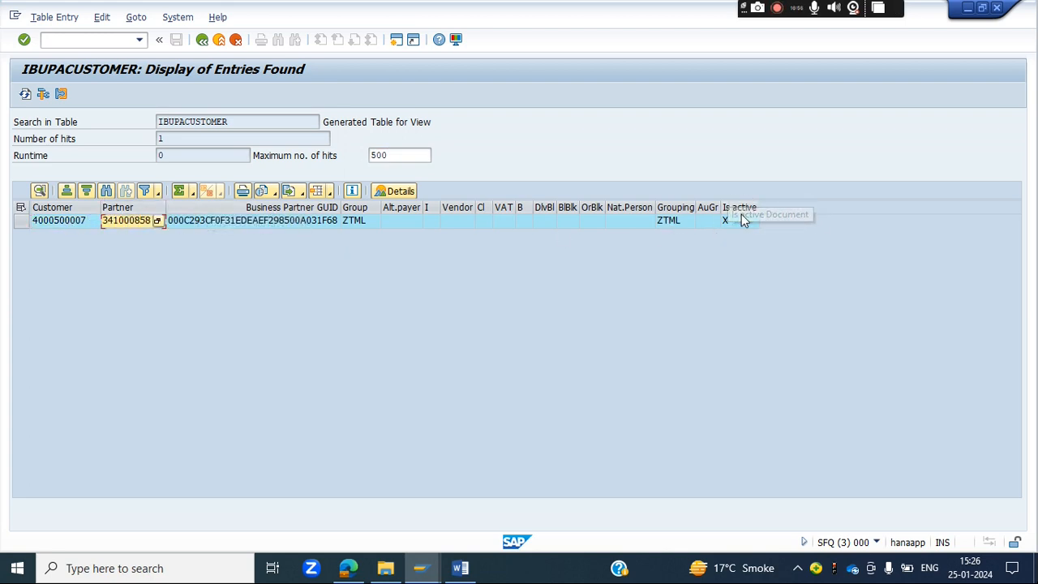
{"action": "left_click", "coordinate": [682, 222]}
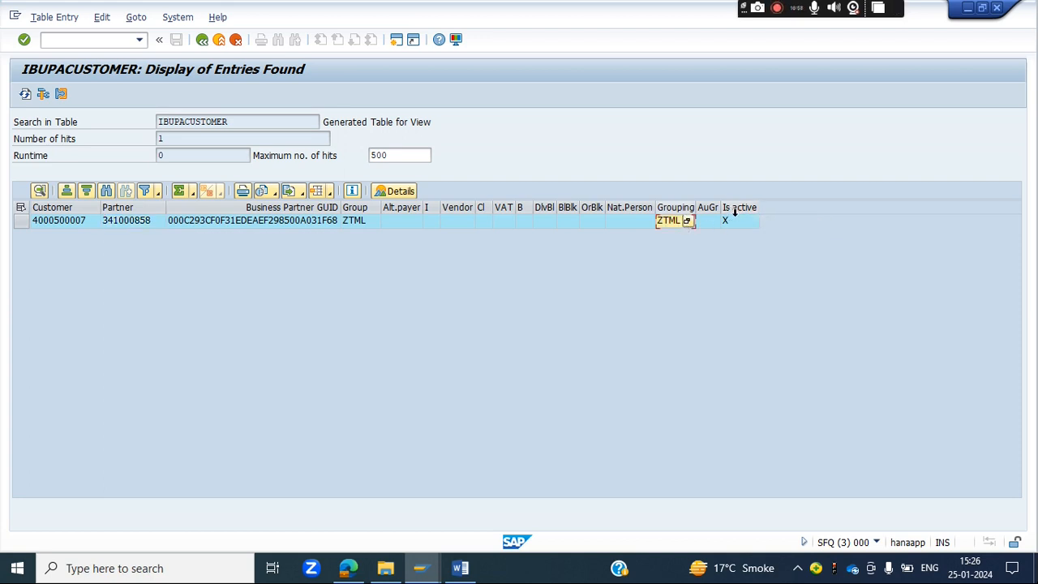
{"action": "left_click_drag", "start_coordinate": [237, 122], "coordinate": [156, 123]}
{"action": "left_click", "coordinate": [134, 223]}
{"action": "left_click", "coordinate": [59, 222]}
{"action": "left_click", "coordinate": [134, 222]}
{"action": "left_click", "coordinate": [243, 223]}
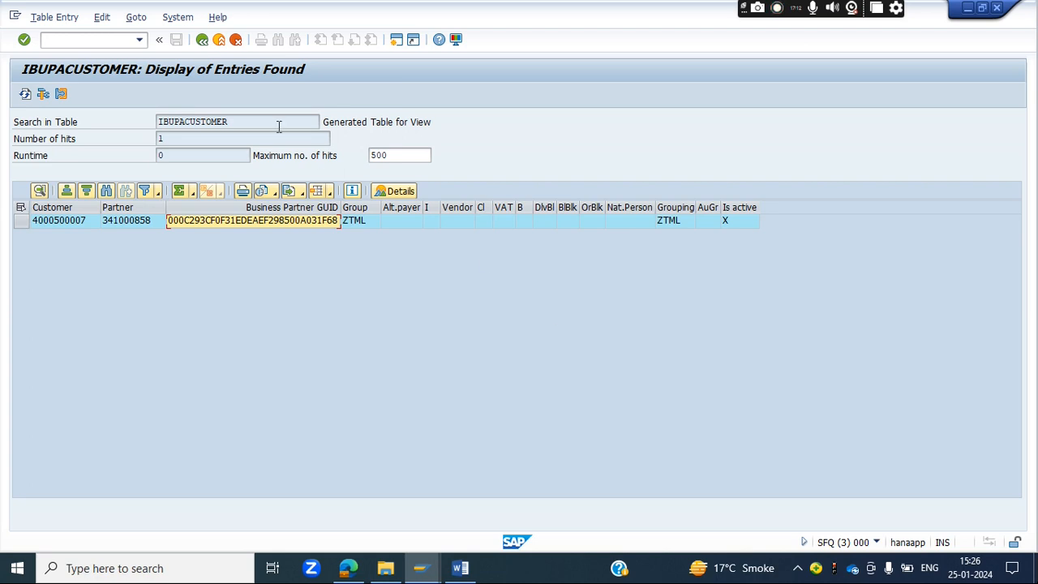
Step: Return to the table selection, then find and highlight the sales area table TVTA in the Word notes
{"action": "left_click", "coordinate": [202, 40]}
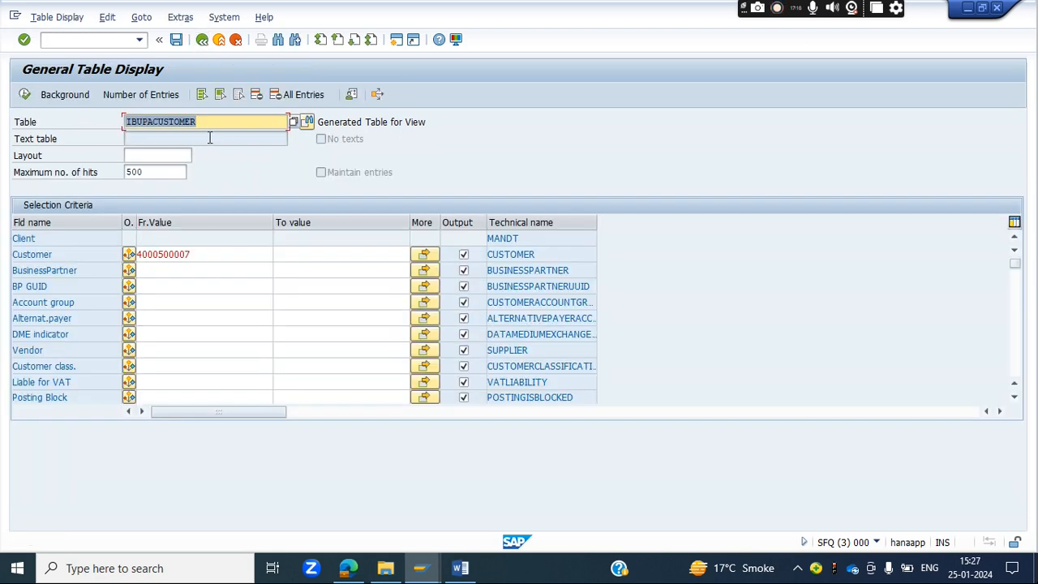
{"action": "key", "text": "BackSpace"}
{"action": "type", "text": "T"}
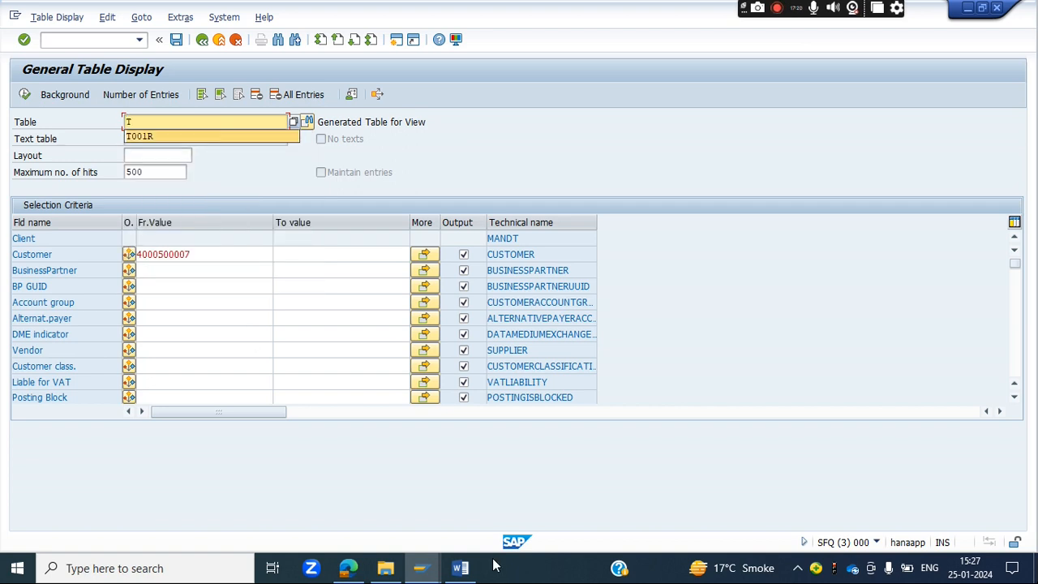
{"action": "left_click", "coordinate": [460, 567]}
{"action": "scroll", "coordinate": [368, 428], "scroll_direction": "down", "scroll_amount": 10}
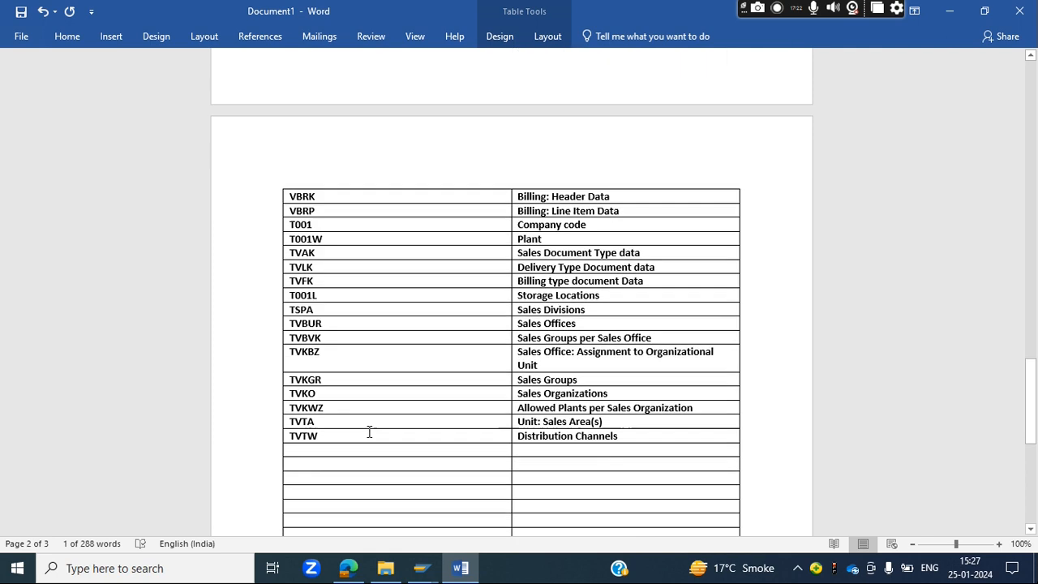
{"action": "left_click_drag", "start_coordinate": [316, 338], "coordinate": [285, 341]}
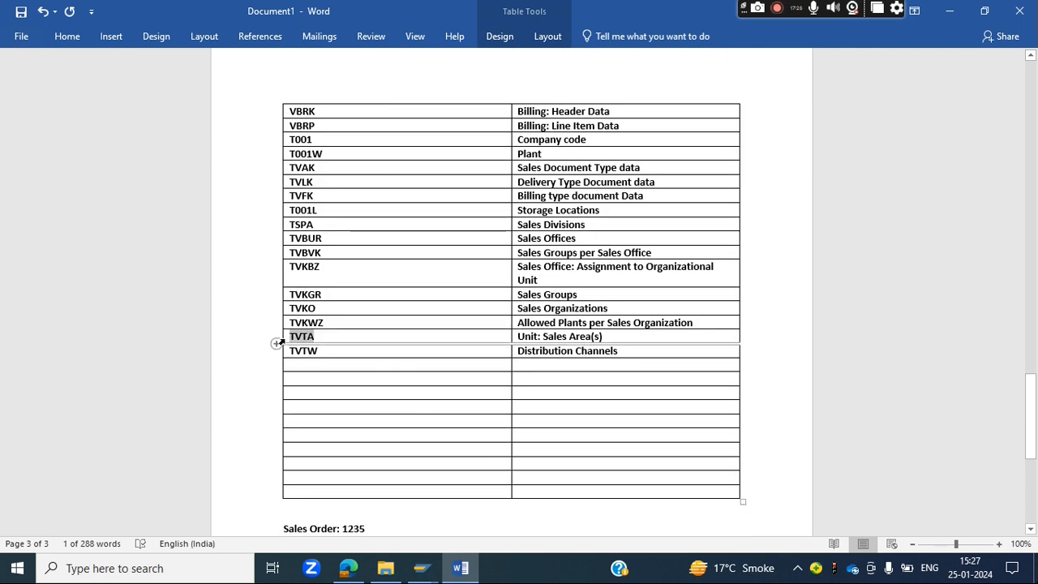
Step: Switch back to SAP and load table TVTA in the table display
{"action": "key", "text": "alt+Tab"}
{"action": "key", "text": "BackSpace"}
{"action": "key", "text": "ctrl+v"}
{"action": "key", "text": "BackSpace"}
{"action": "key", "text": "BackSpace"}
{"action": "key", "text": "BackSpace"}
{"action": "key", "text": "BackSpace"}
{"action": "key", "text": "BackSpace"}
{"action": "key", "text": "BackSpace"}
{"action": "key", "text": "BackSpace"}
{"action": "key", "text": "BackSpace"}
{"action": "key", "text": "BackSpace"}
{"action": "key", "text": "BackSpace"}
{"action": "type", "text": "tvta"}
{"action": "key", "text": "Return"}
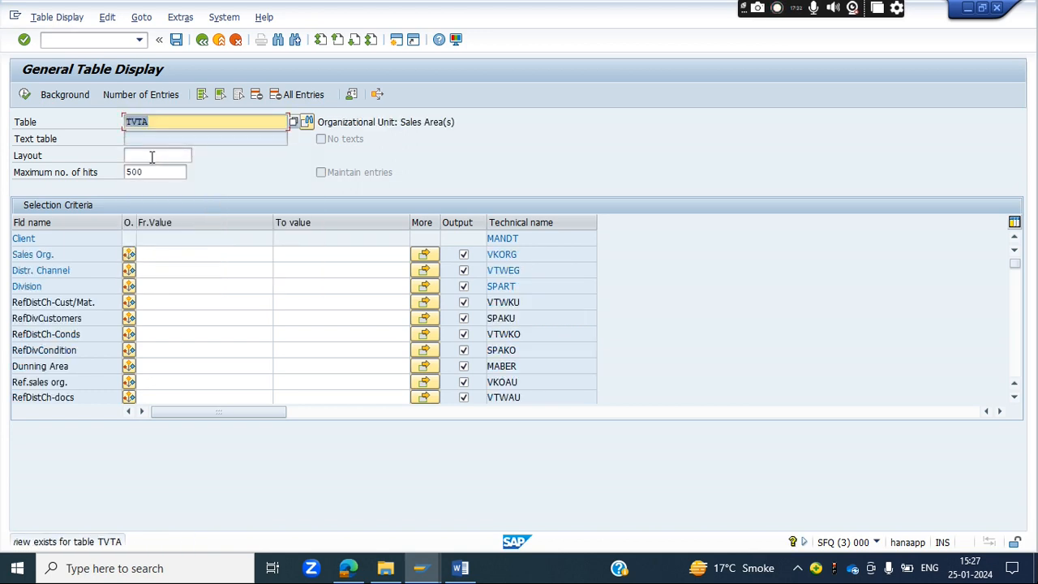
Step: Display the TVTA entries for sales organization TA36
{"action": "left_click", "coordinate": [182, 258]}
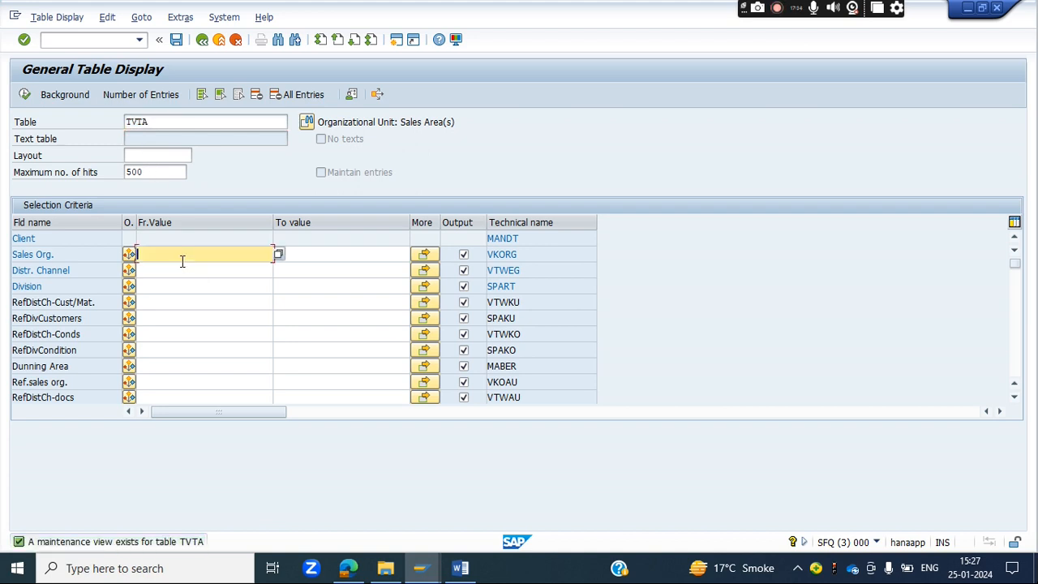
{"action": "type", "text": "ta3"}
{"action": "key", "text": "BackSpace"}
{"action": "type", "text": "36"}
{"action": "key", "text": "Return"}
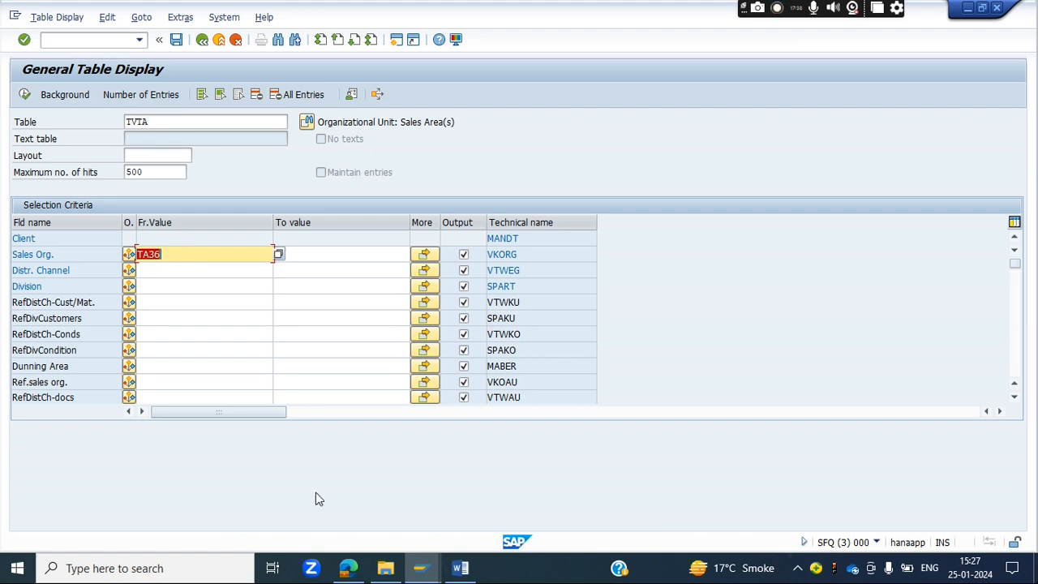
{"action": "left_click", "coordinate": [25, 94]}
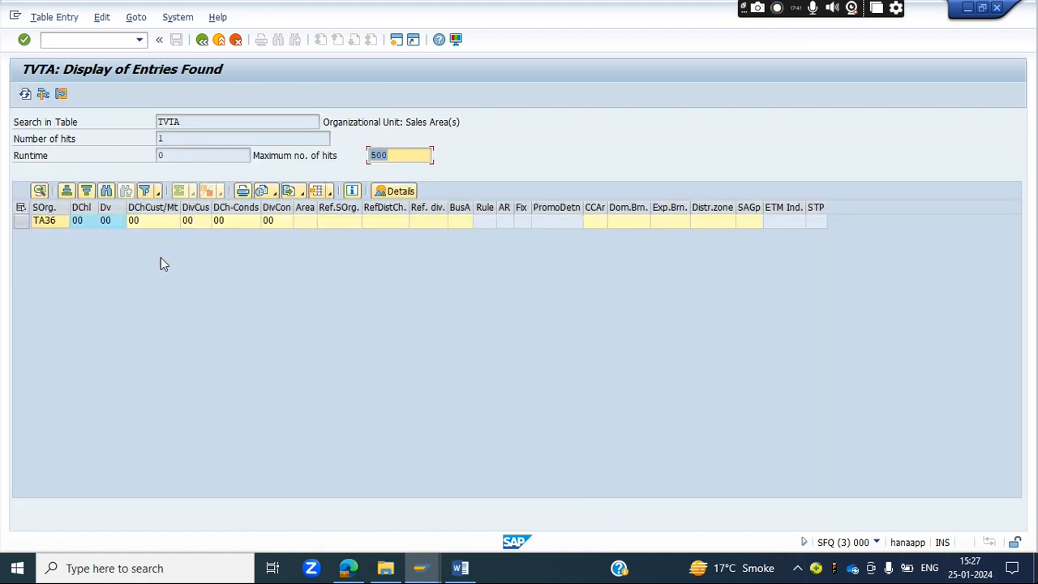
Step: Examine the sales organization, distribution channel and division of the TVTA entry, and return to the table selection
{"action": "left_click", "coordinate": [49, 220]}
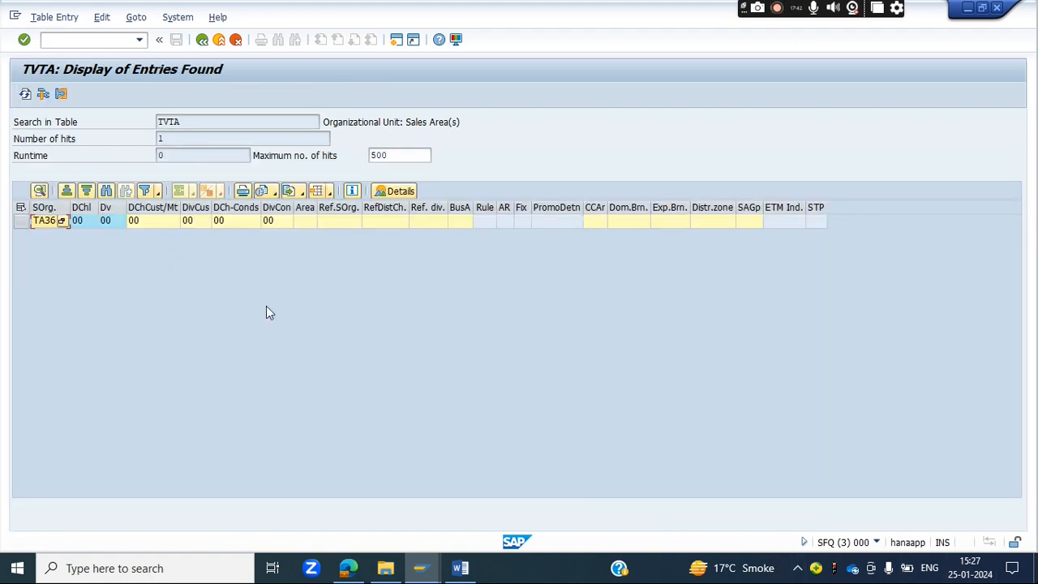
{"action": "left_click", "coordinate": [84, 223]}
{"action": "left_click", "coordinate": [105, 223]}
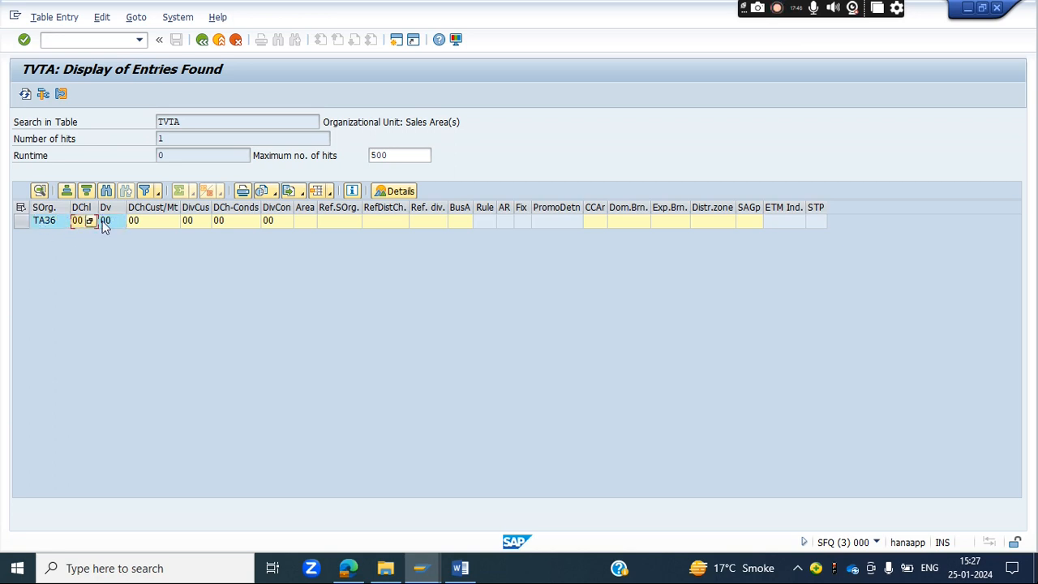
{"action": "left_click", "coordinate": [78, 222]}
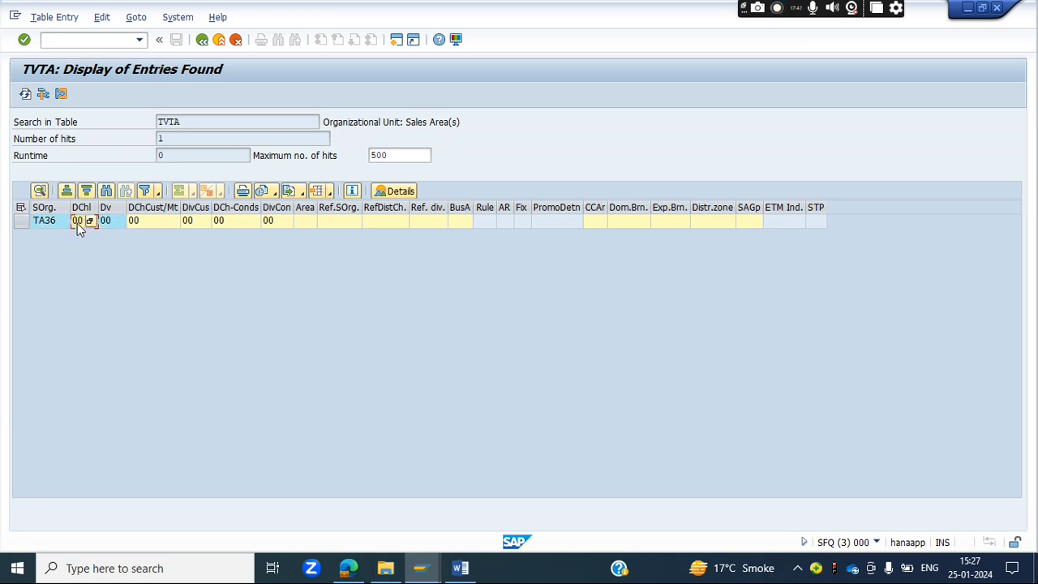
{"action": "left_click", "coordinate": [202, 40]}
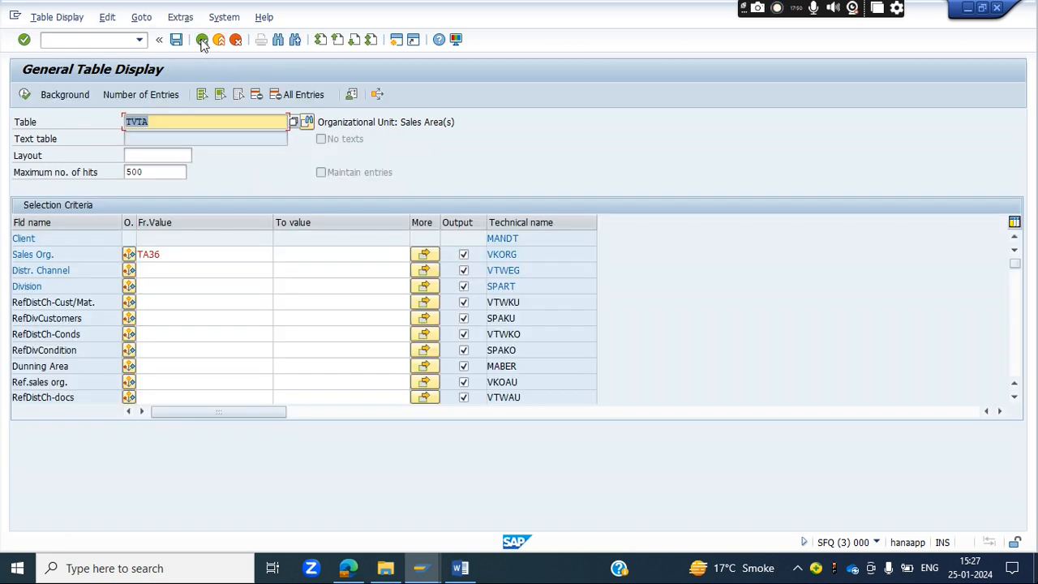